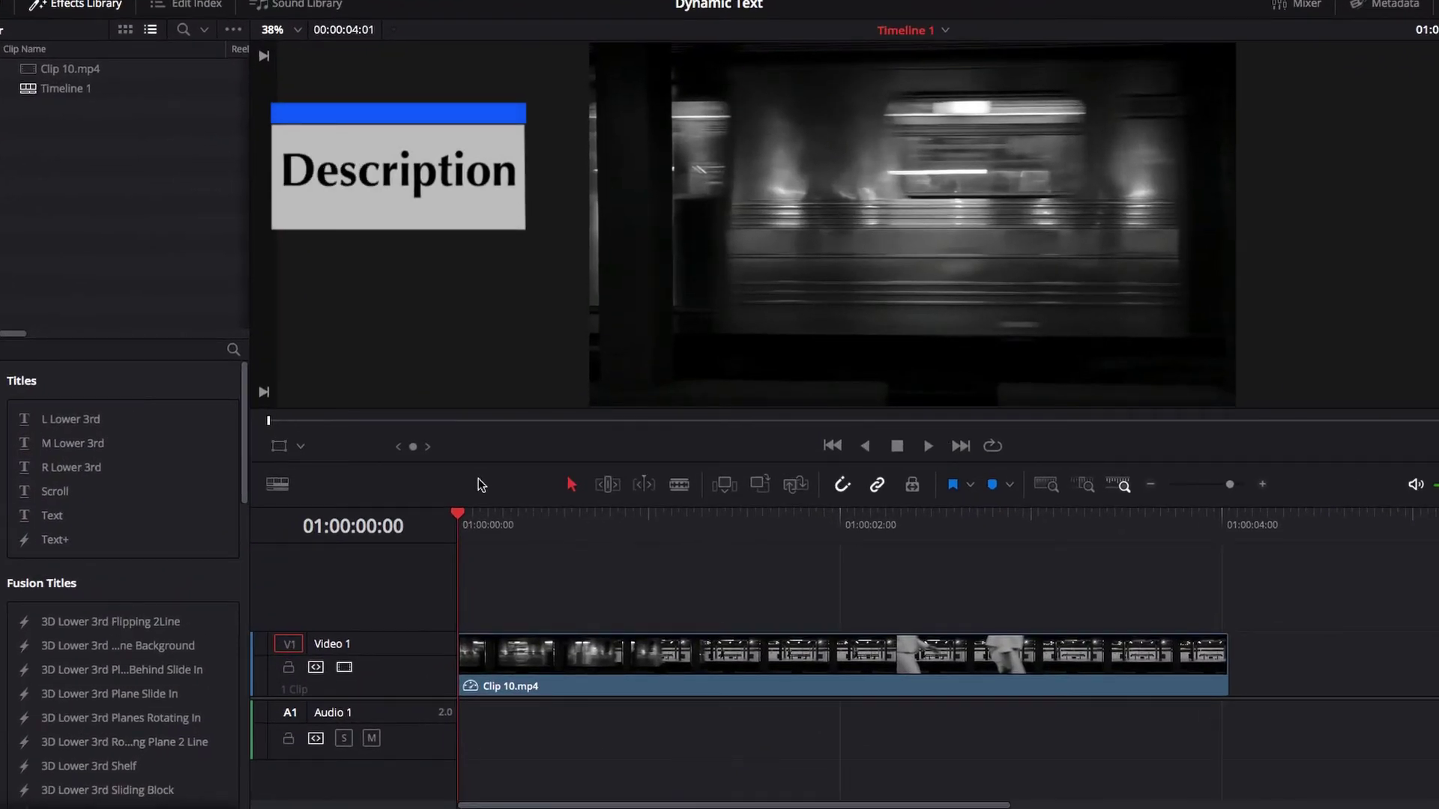
# - Play Clip 10.mp4 through to its end and scrub back along the timeline to review the footage
pyautogui.press('space')
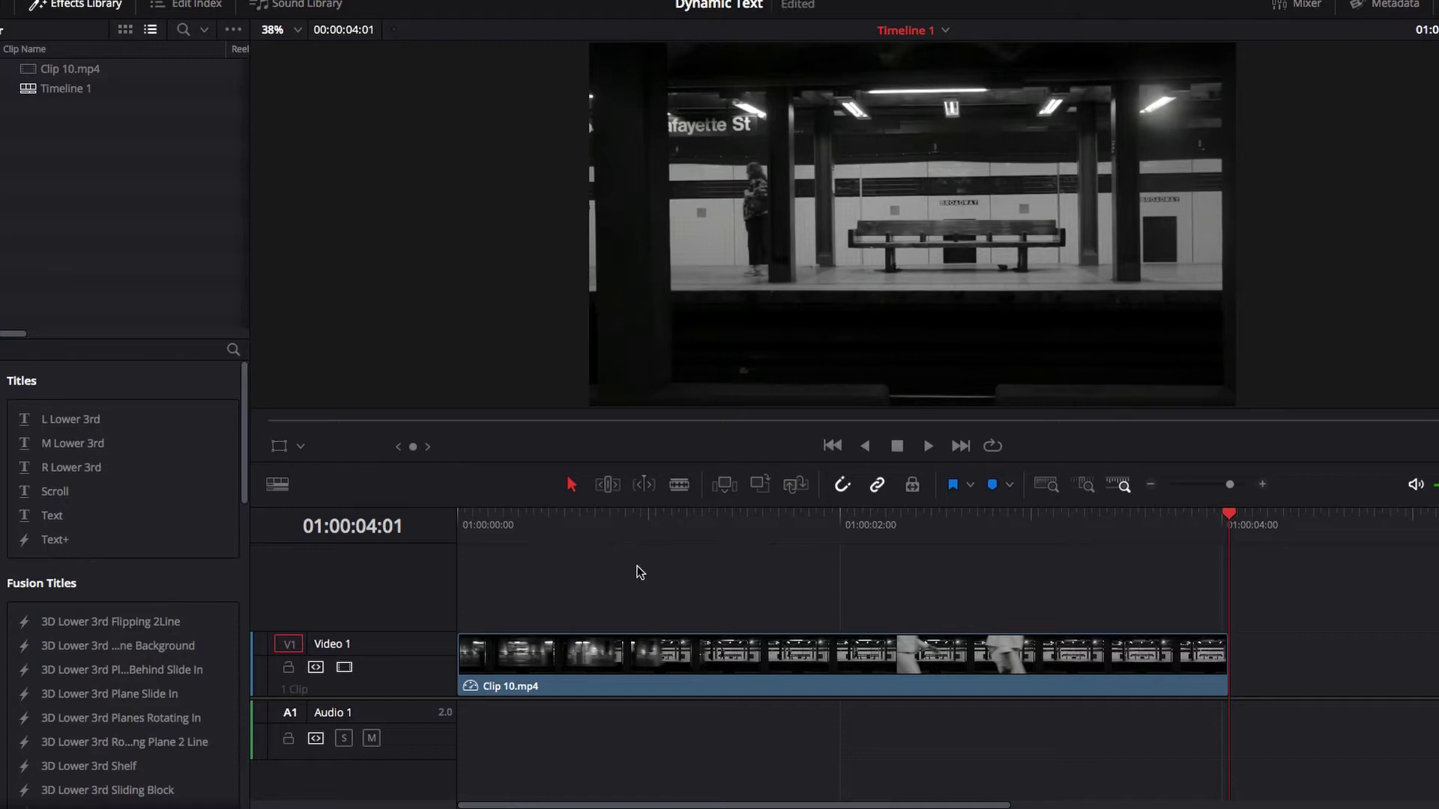
pyautogui.moveTo(588, 521); pyautogui.dragTo(1096, 567)
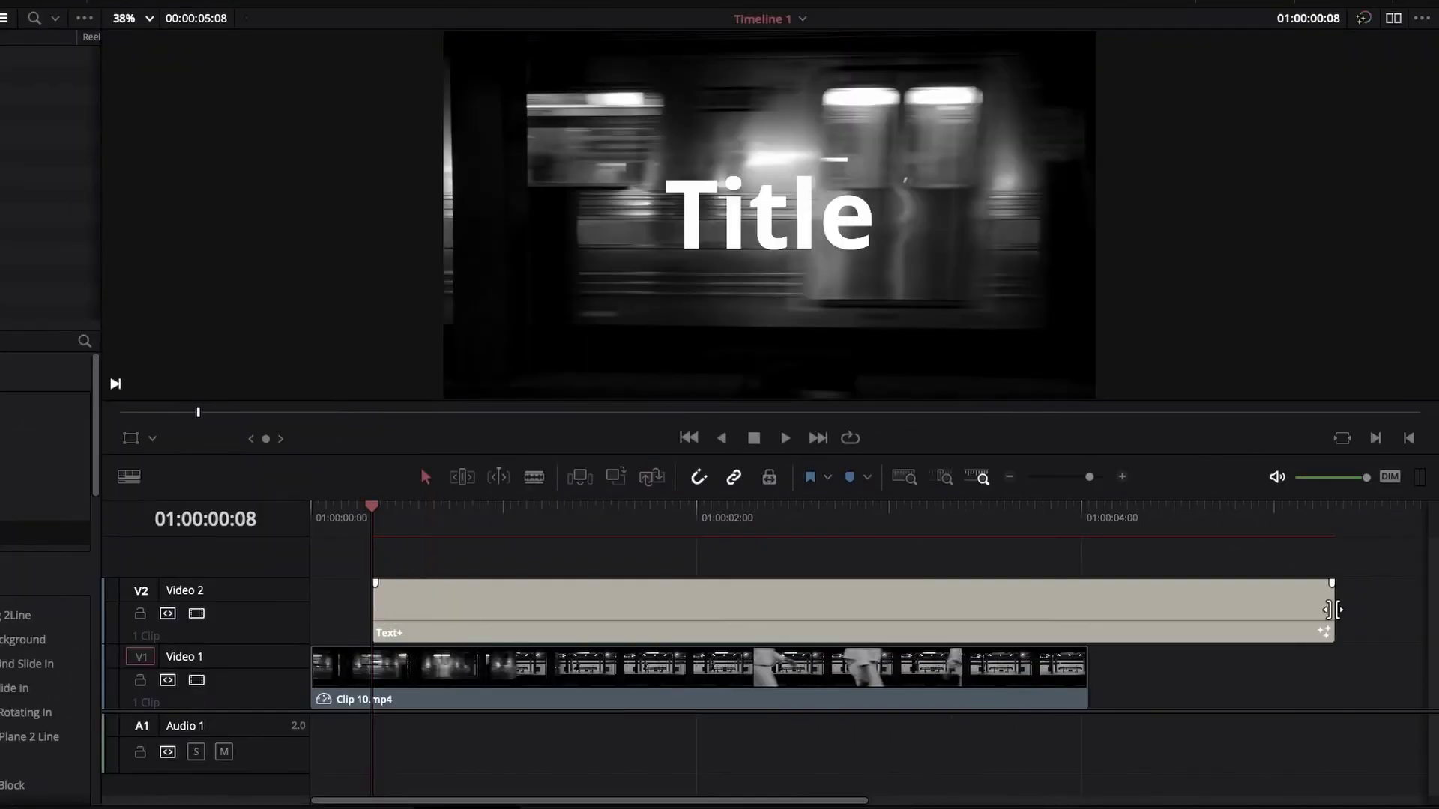
# - Trim the Text+ title on Video 2 to end with Clip 10.mp4 and set its text to "Dynamic Text"
pyautogui.moveTo(1333, 609); pyautogui.dragTo(1087, 609)
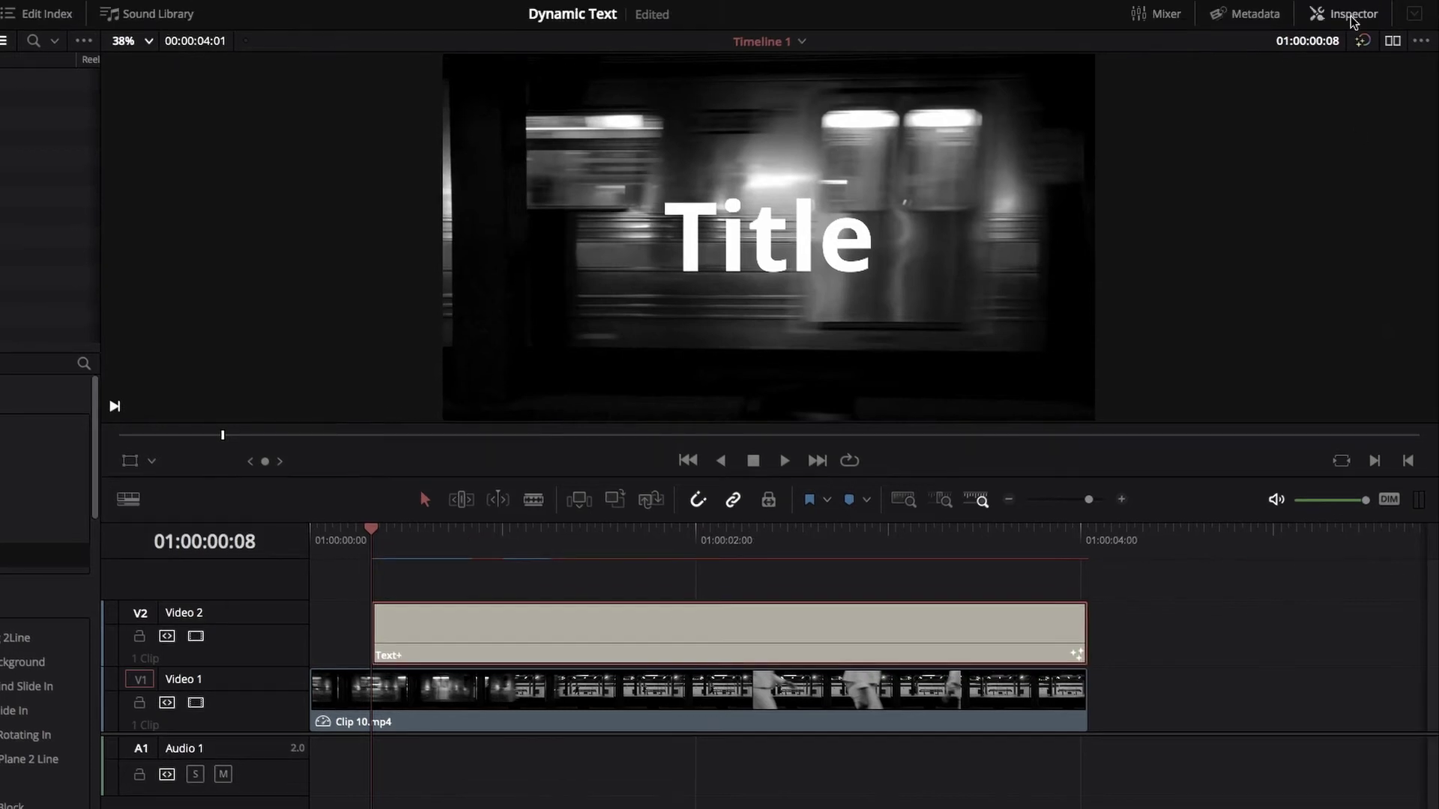
pyautogui.doubleClick(537, 601)
pyautogui.write('Dynamic Text')
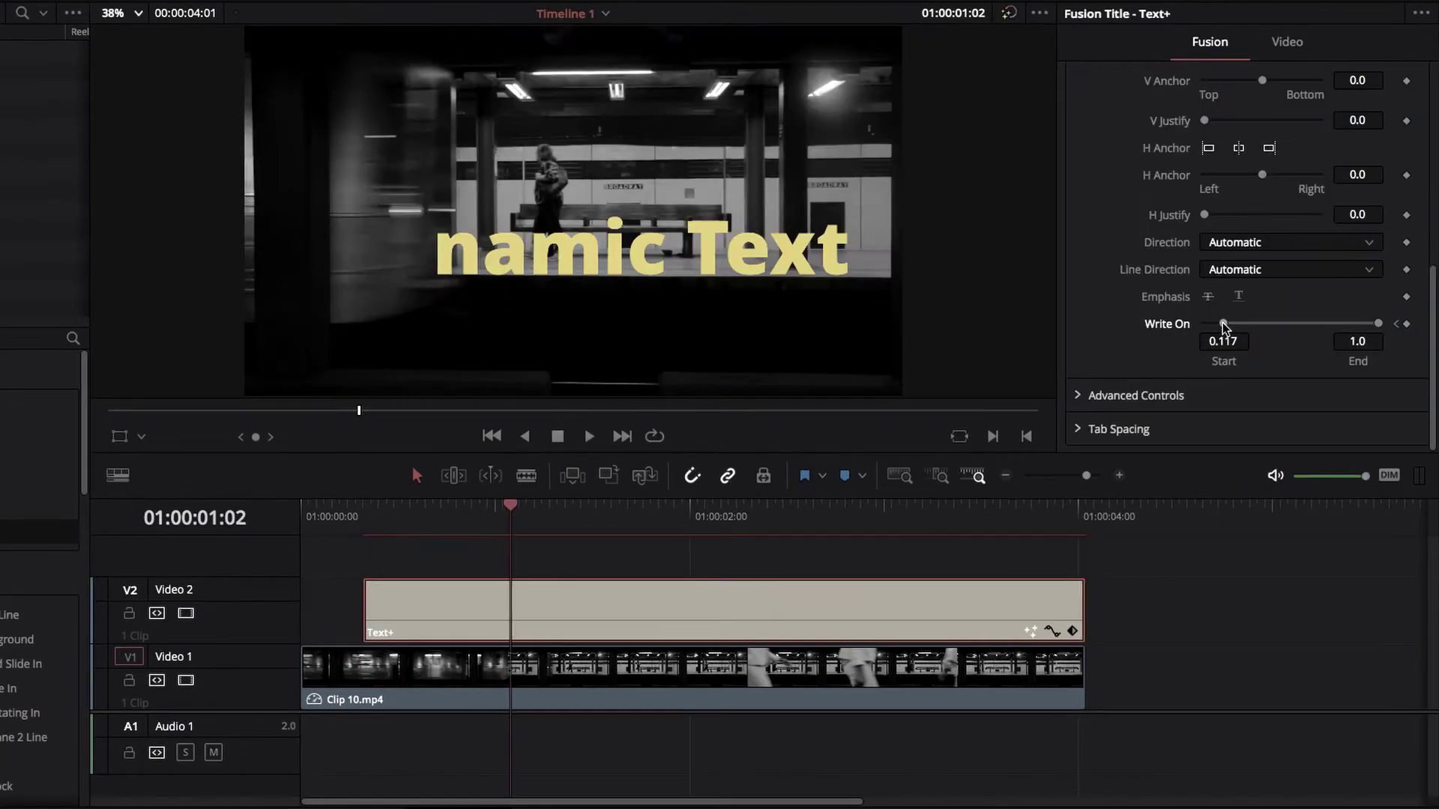
# - Adjust the Write On start of the Text+ title and keyframe it
pyautogui.moveTo(1223, 327); pyautogui.dragTo(1341, 328)
pyautogui.click(1406, 324)
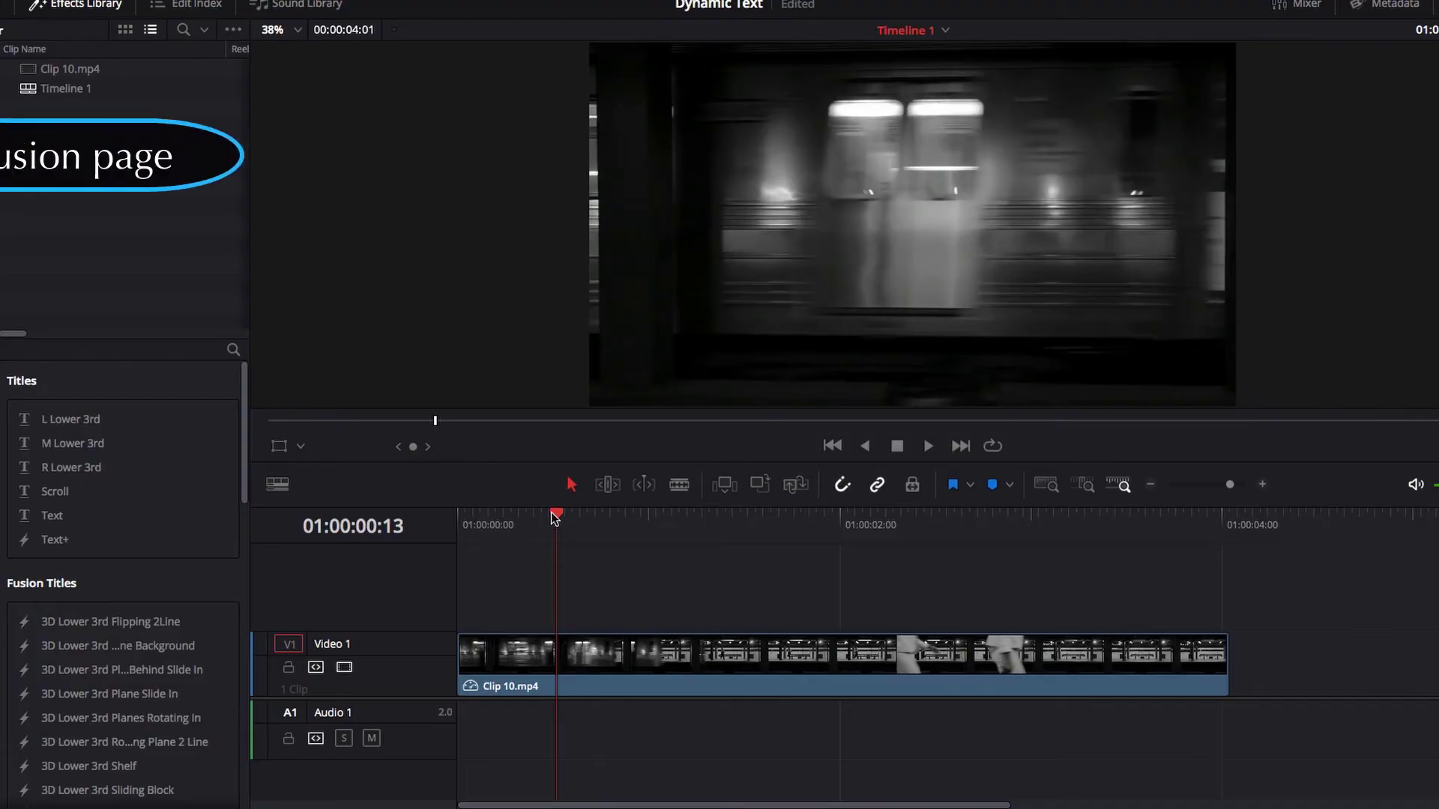
# - Open Clip 10.mp4 on the Fusion page and merge a Text+ node between MediaIn1 and MediaOut1, placing it below Merge1
pyautogui.click(605, 666)
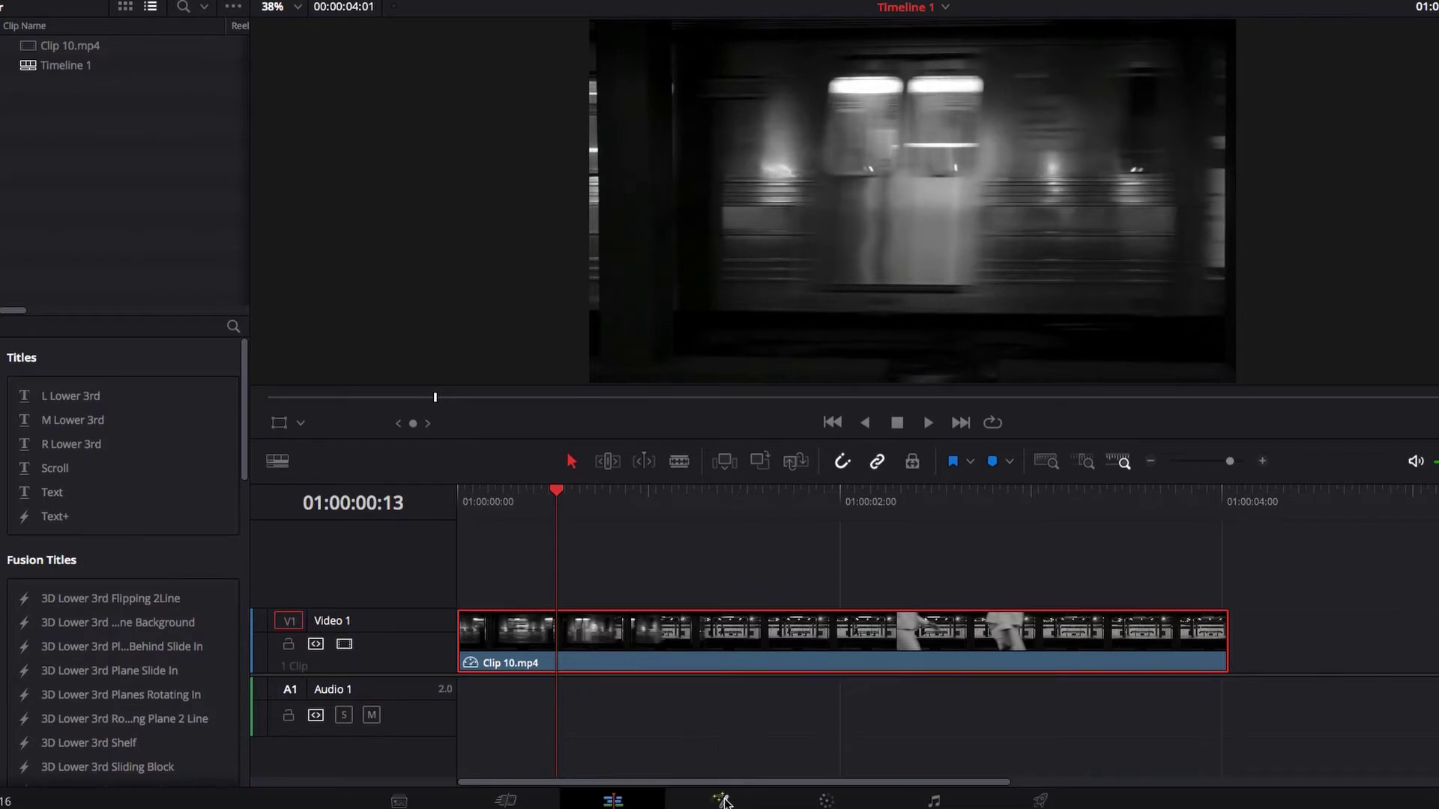
pyautogui.click(724, 802)
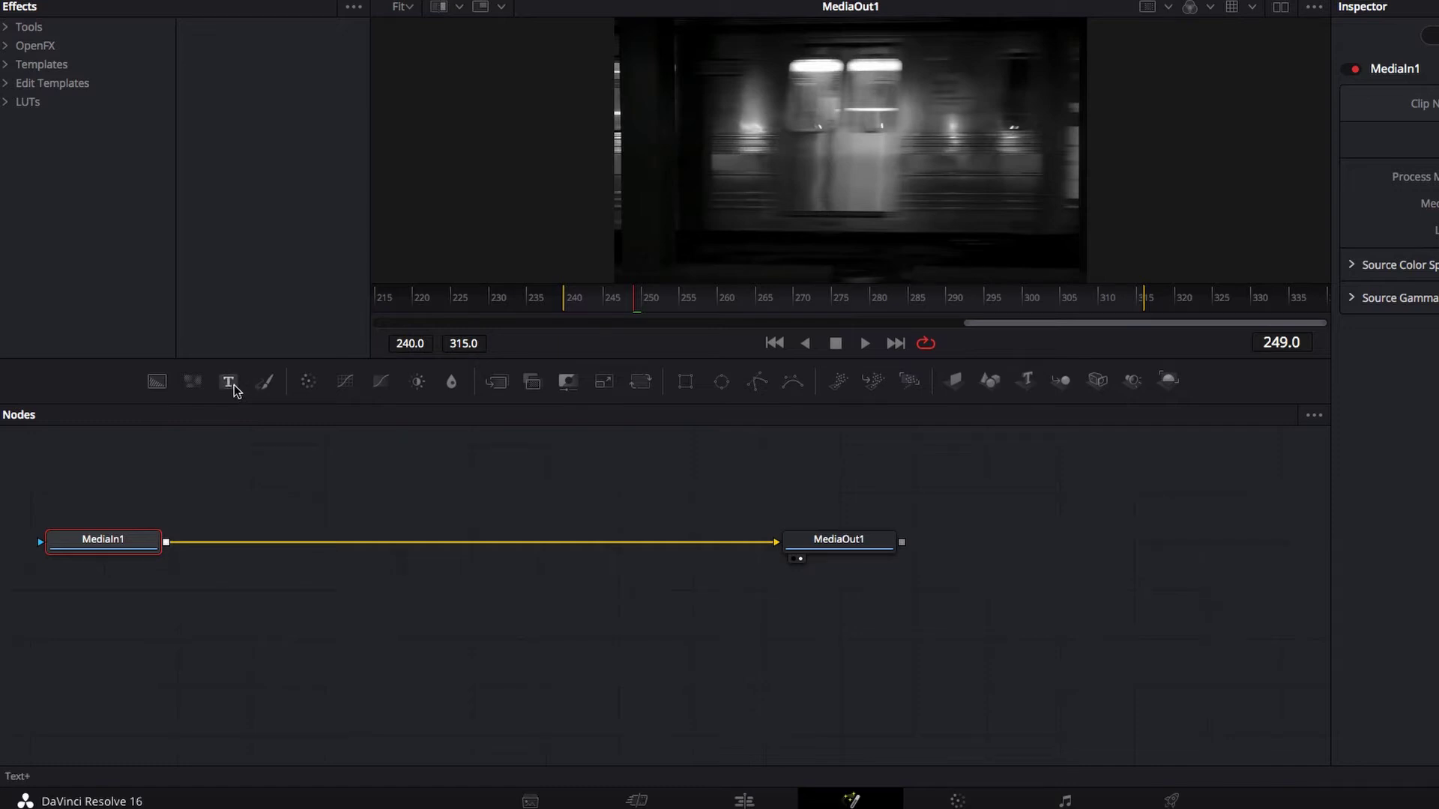
pyautogui.moveTo(233, 388); pyautogui.dragTo(459, 551)
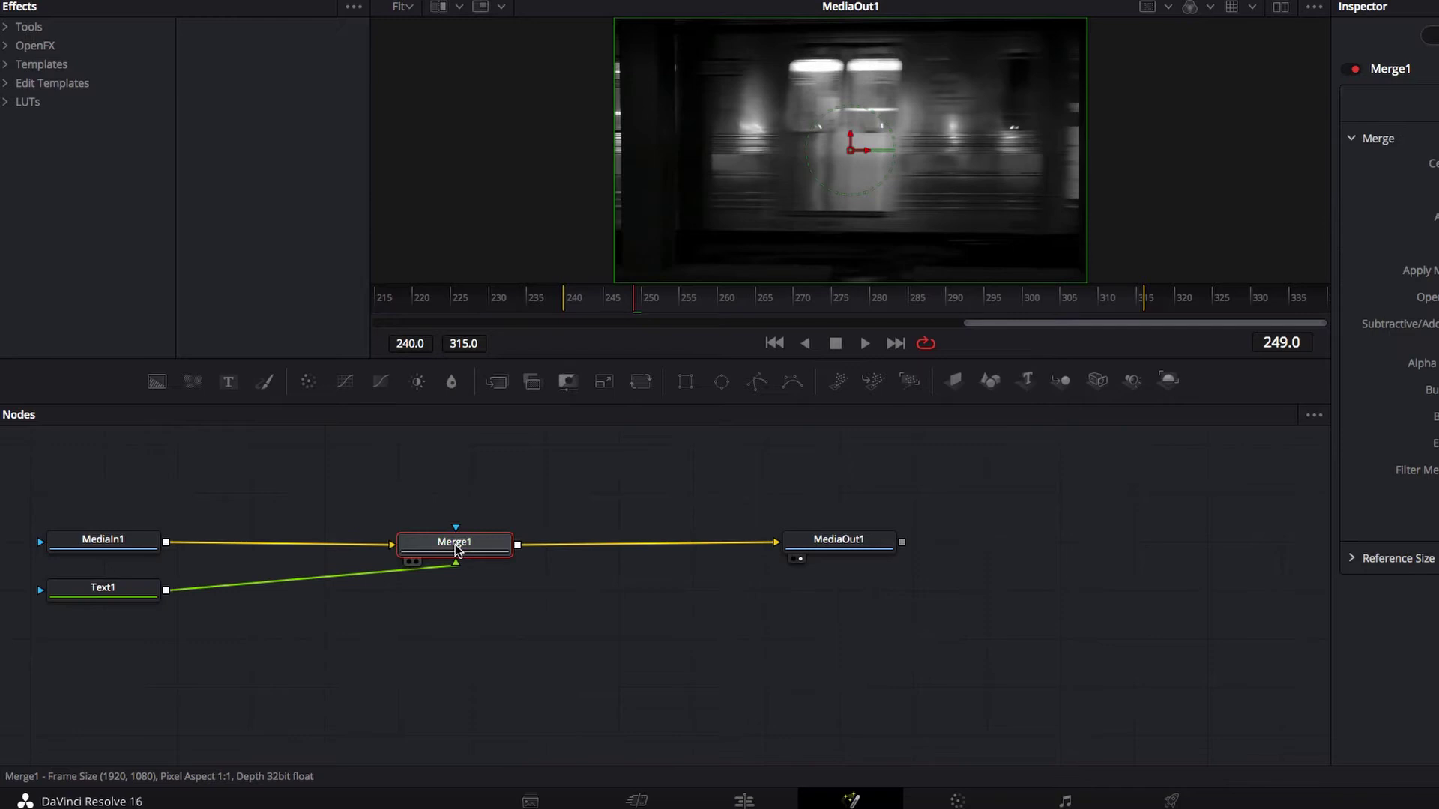
pyautogui.moveTo(124, 596); pyautogui.dragTo(472, 616)
pyautogui.click(472, 616)
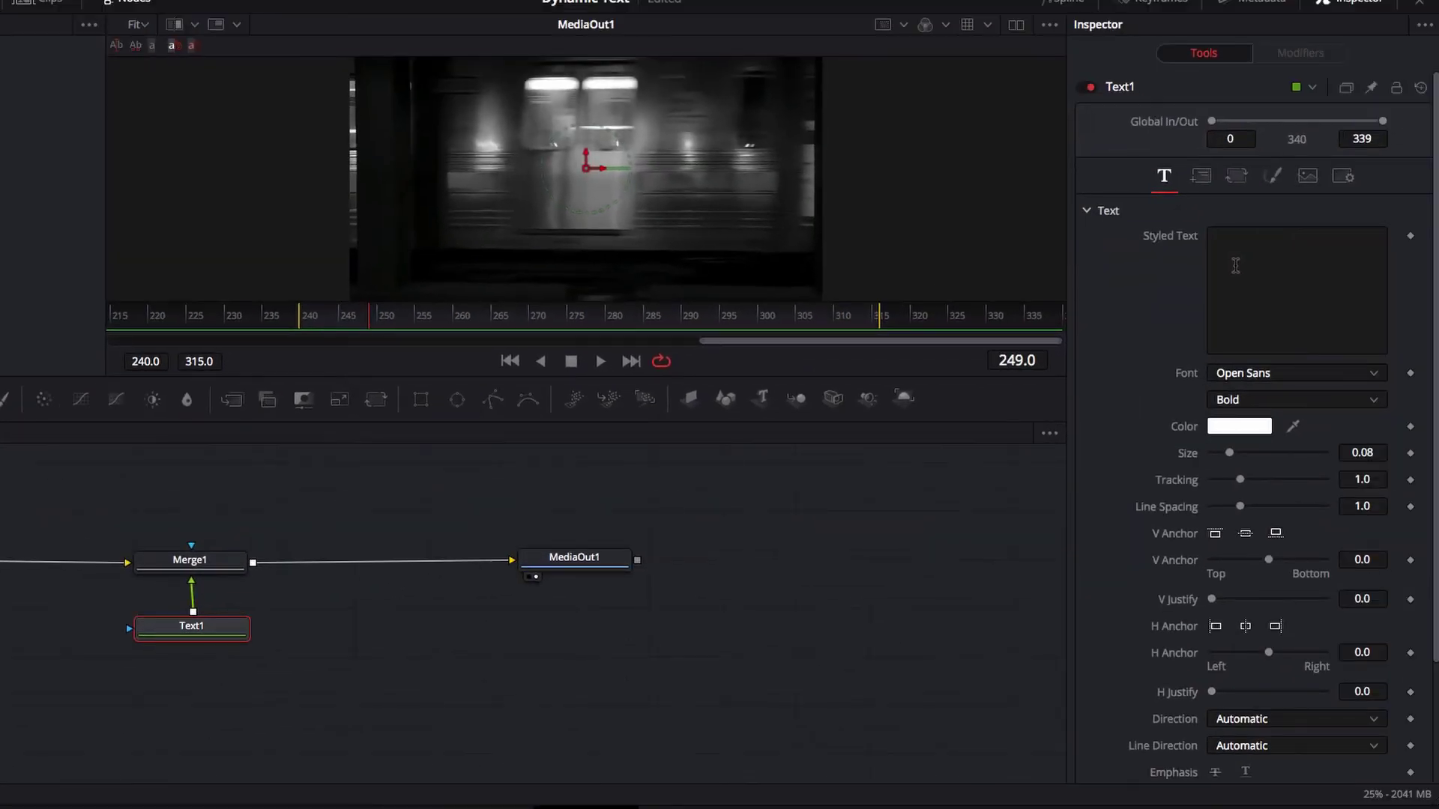
# - Enter "Dynamic Text" in the Text1 node and enlarge the text to about 0.21
pyautogui.click(1235, 265)
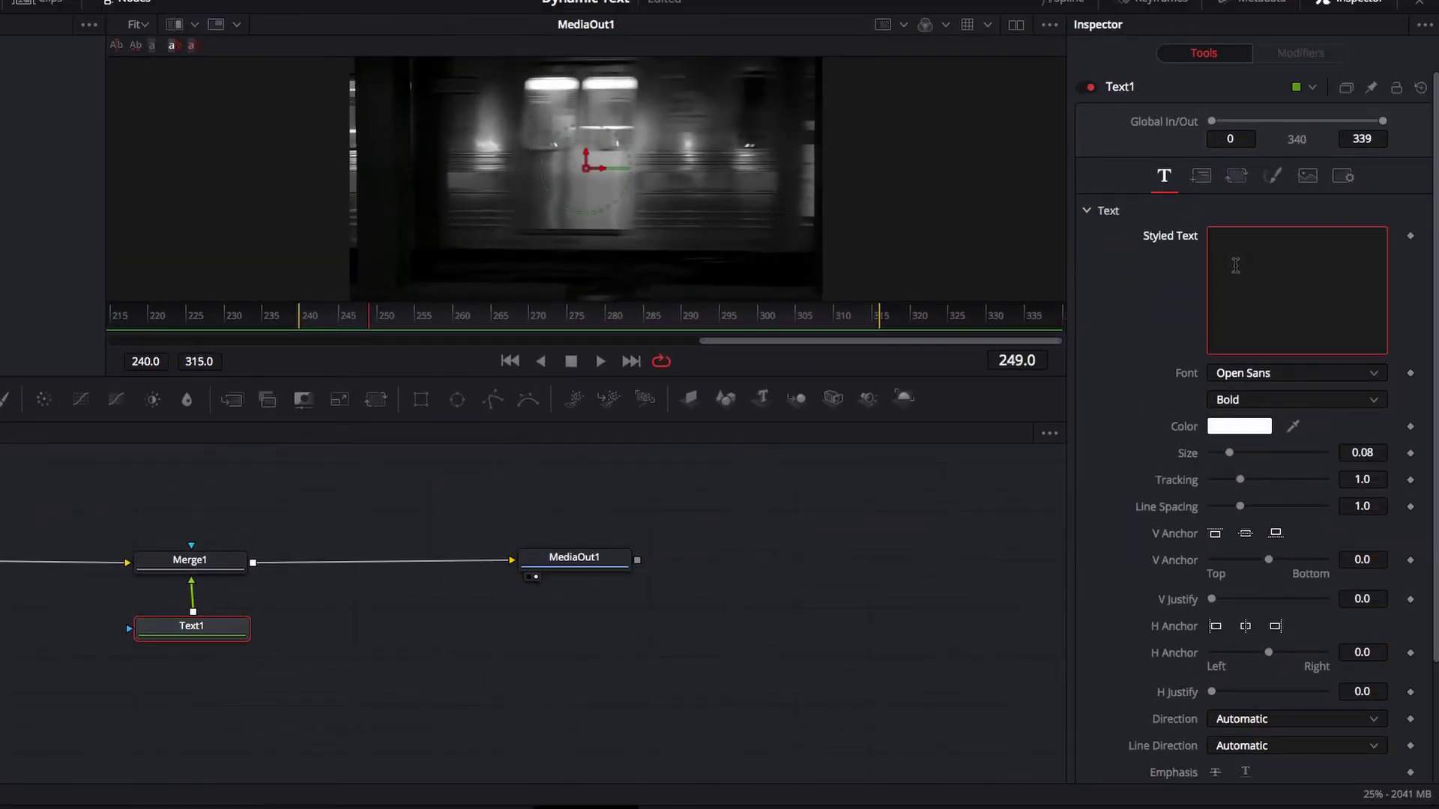
pyautogui.write('Dynamic Text')
pyautogui.click(1173, 315)
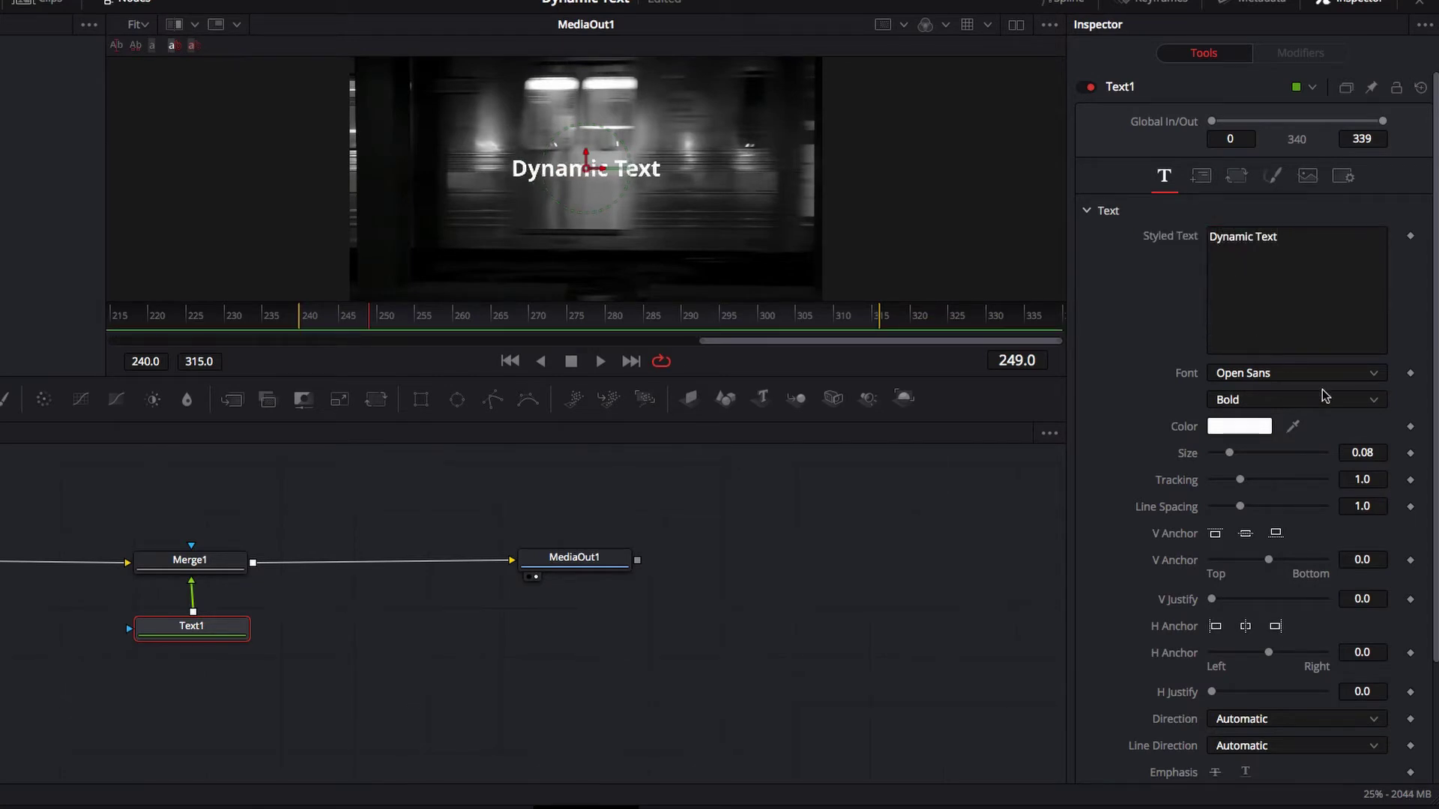
pyautogui.moveTo(1233, 453); pyautogui.dragTo(1264, 457)
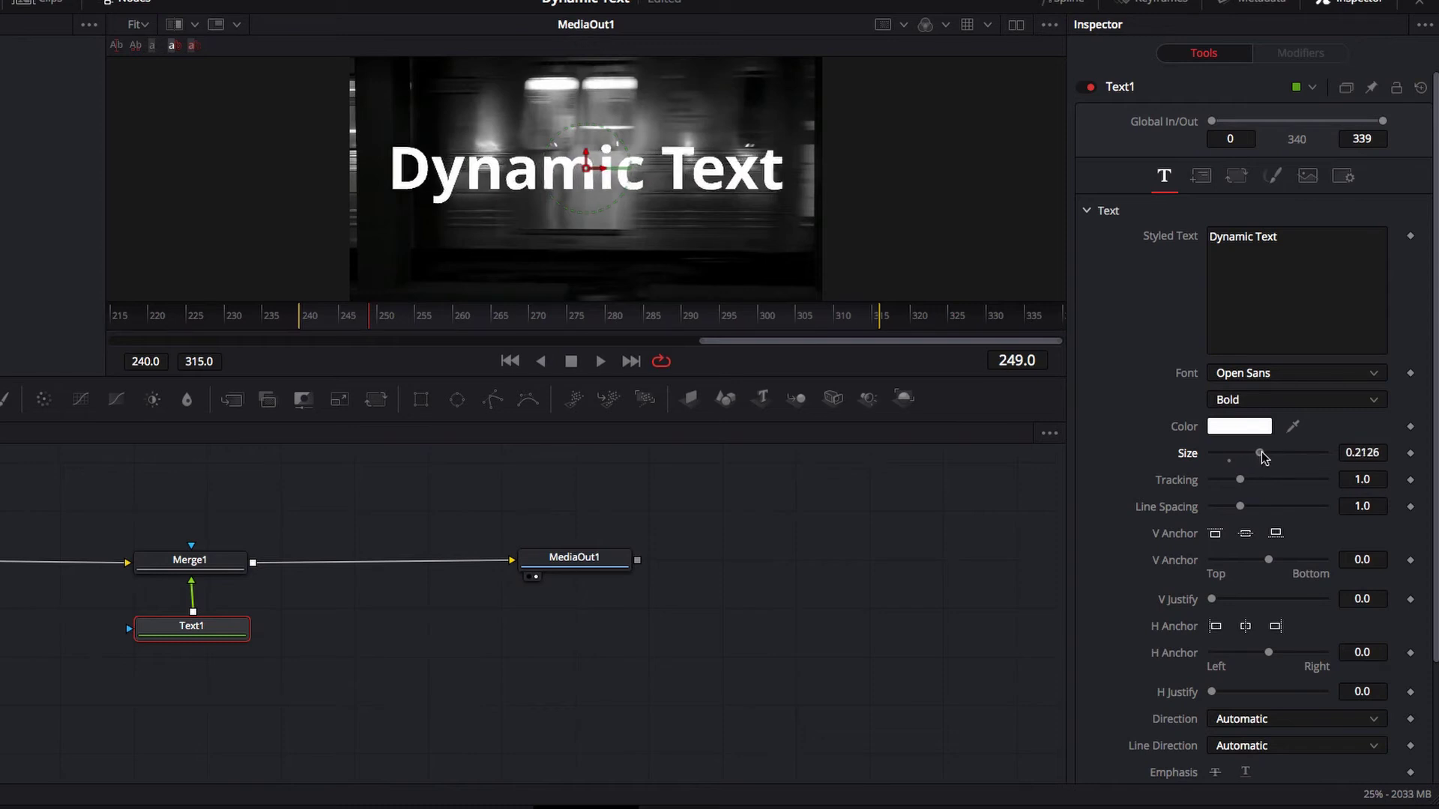
# - At frame 259, move the text down and to the right over the platform bench and reduce its size to about 0.2047
pyautogui.click(453, 322)
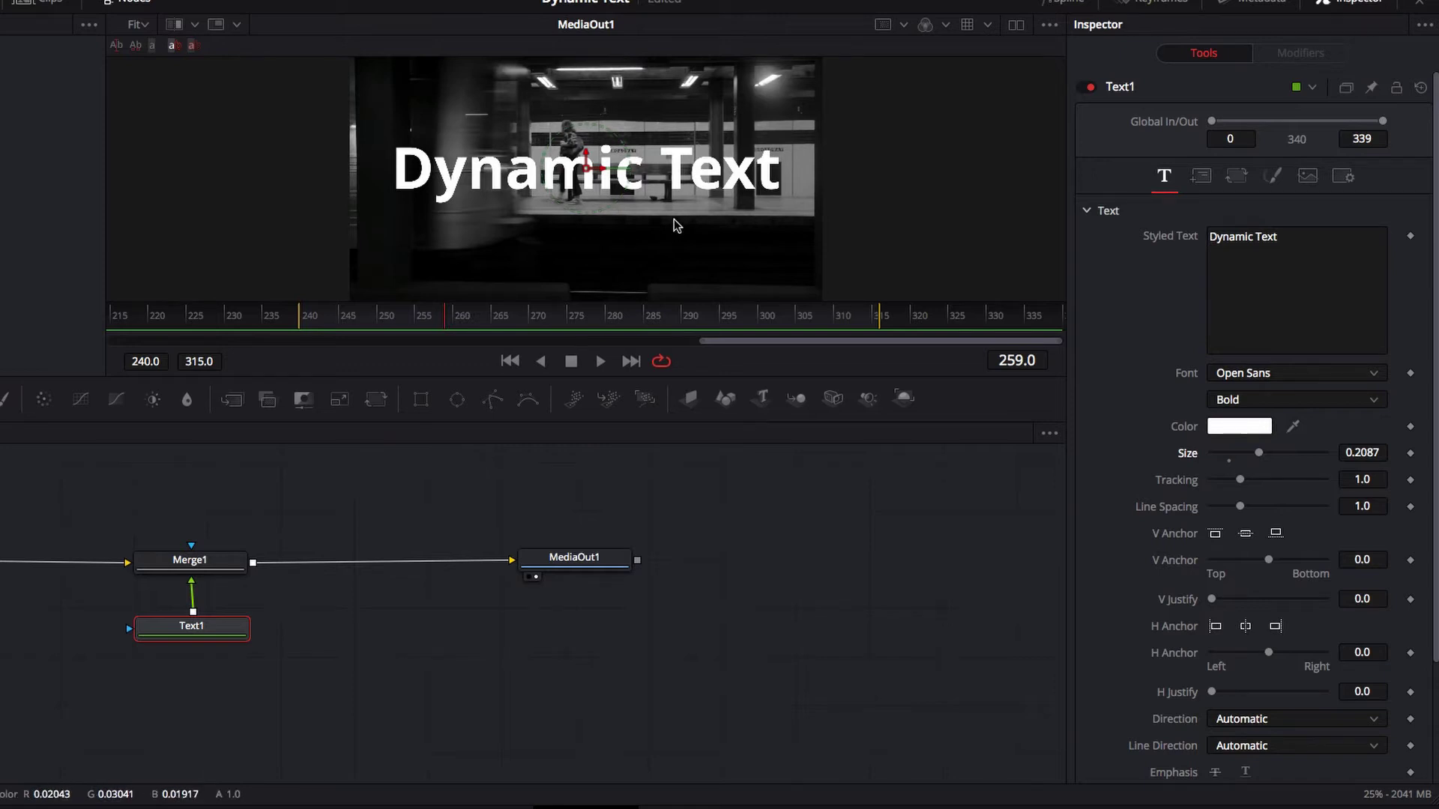
pyautogui.moveTo(588, 171); pyautogui.dragTo(619, 193)
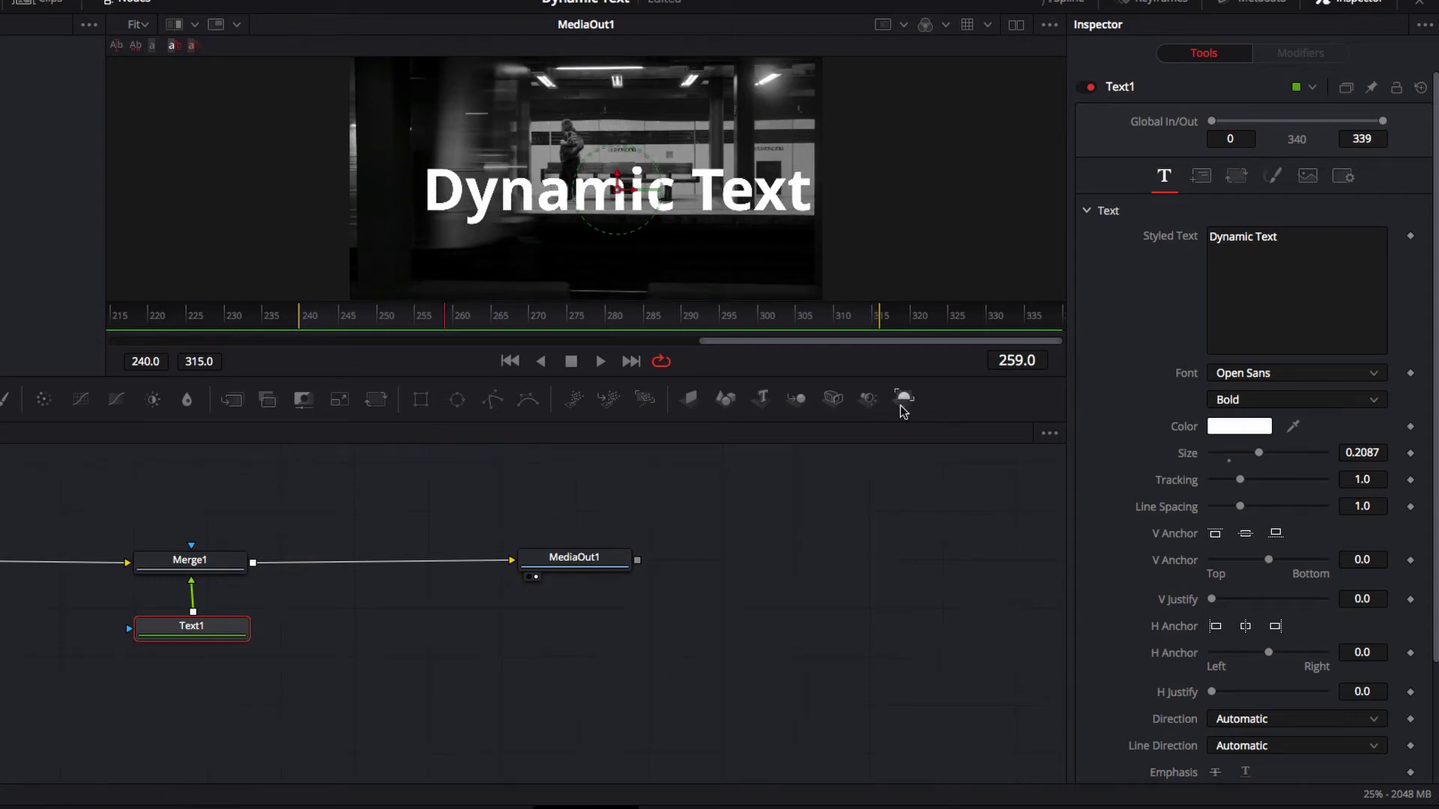
pyautogui.moveTo(1261, 454); pyautogui.dragTo(1257, 454)
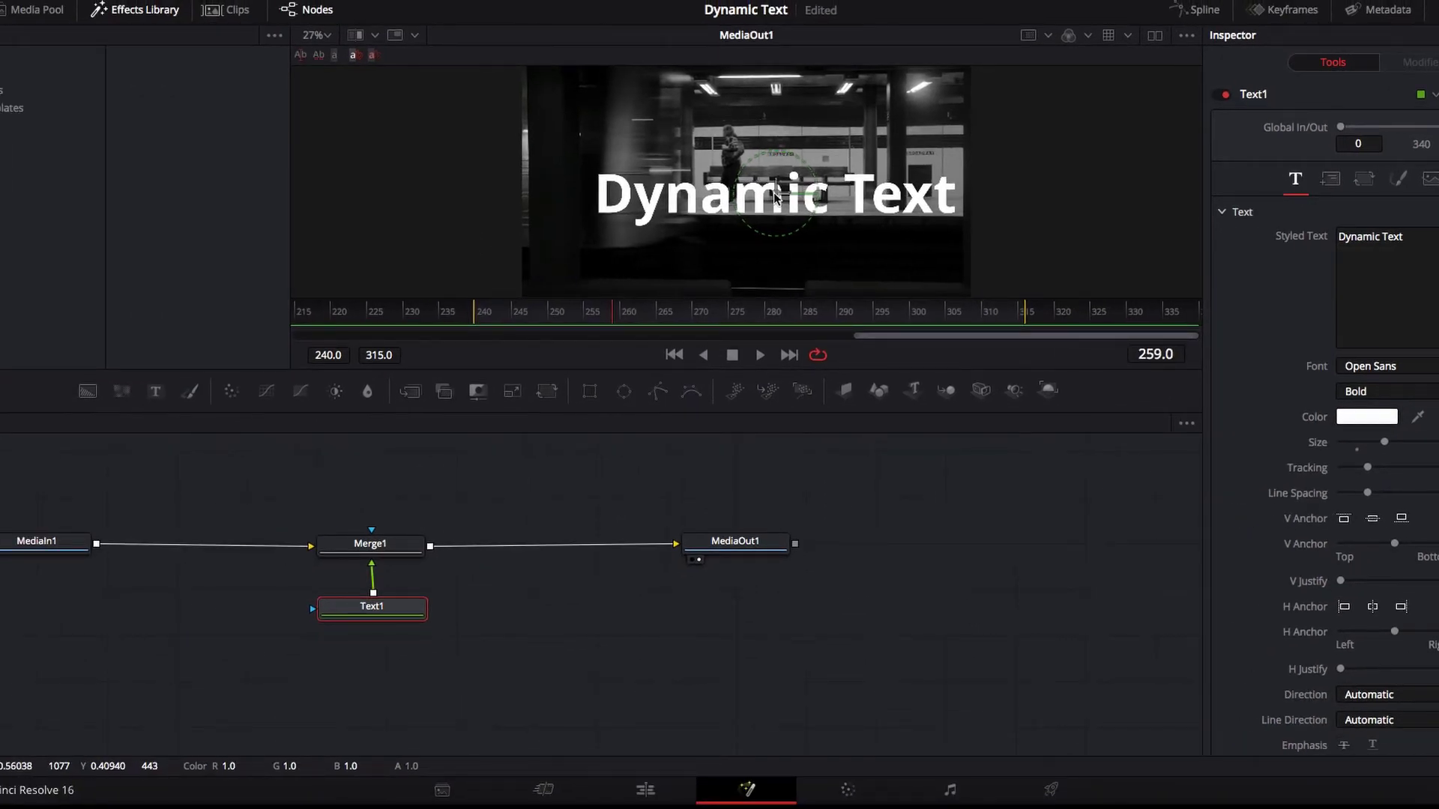
# - Change the text color to yellow
pyautogui.click(1367, 418)
pyautogui.moveTo(34, 565); pyautogui.dragTo(150, 520)
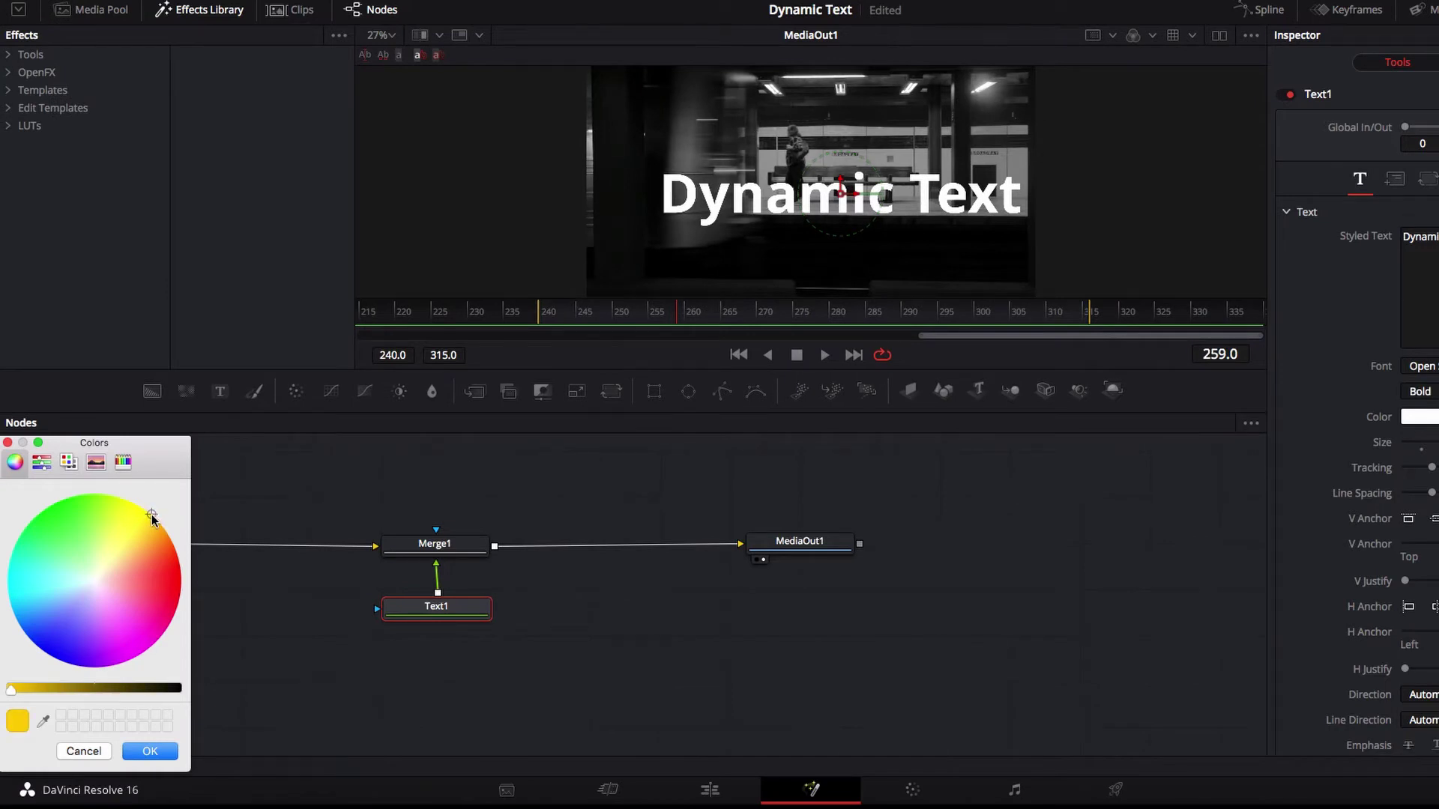
pyautogui.click(150, 751)
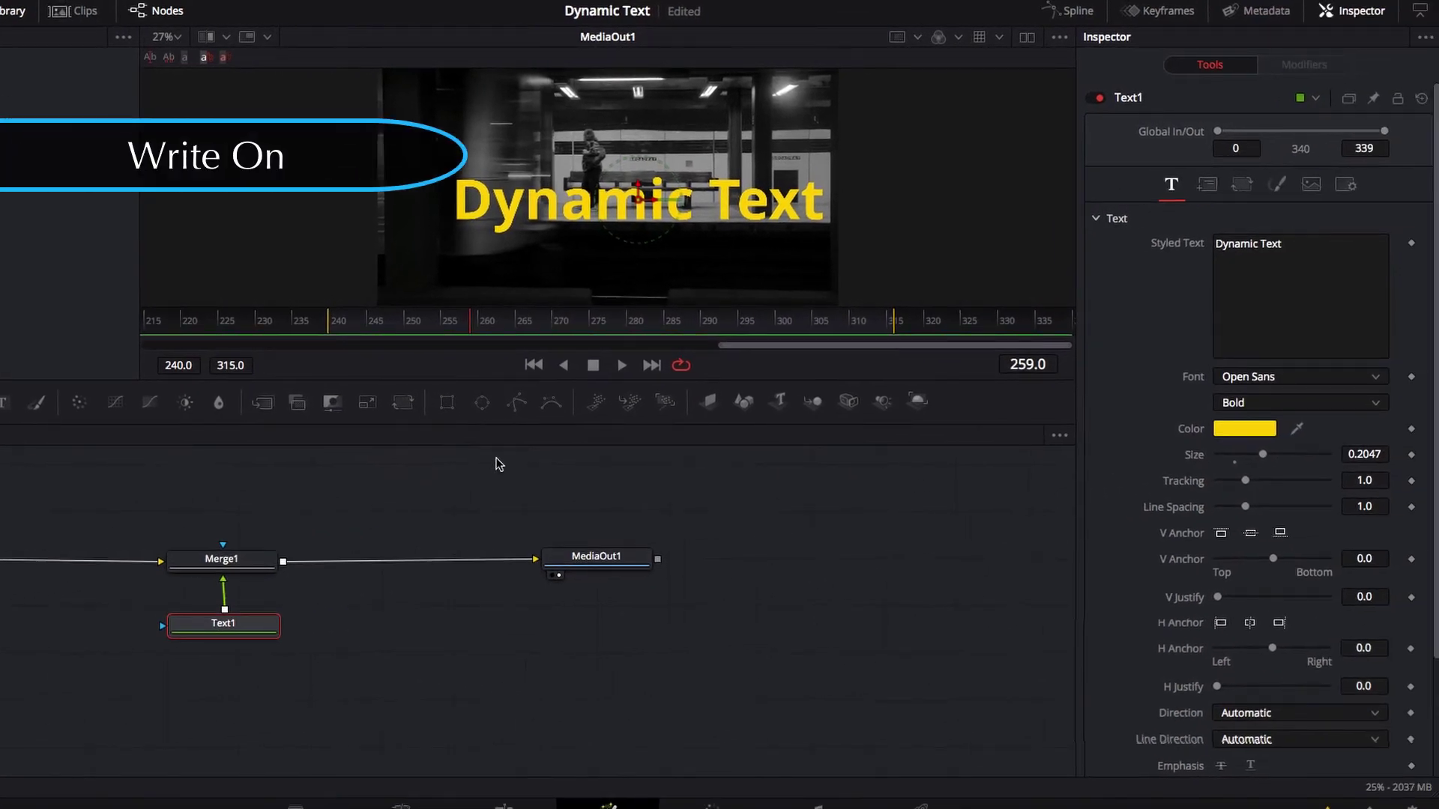
# - Keyframe Text1's Write On start at frame 249 so no letters show, and set it to about 0.772 at frame 250
pyautogui.scroll(-4, 1349, 512)
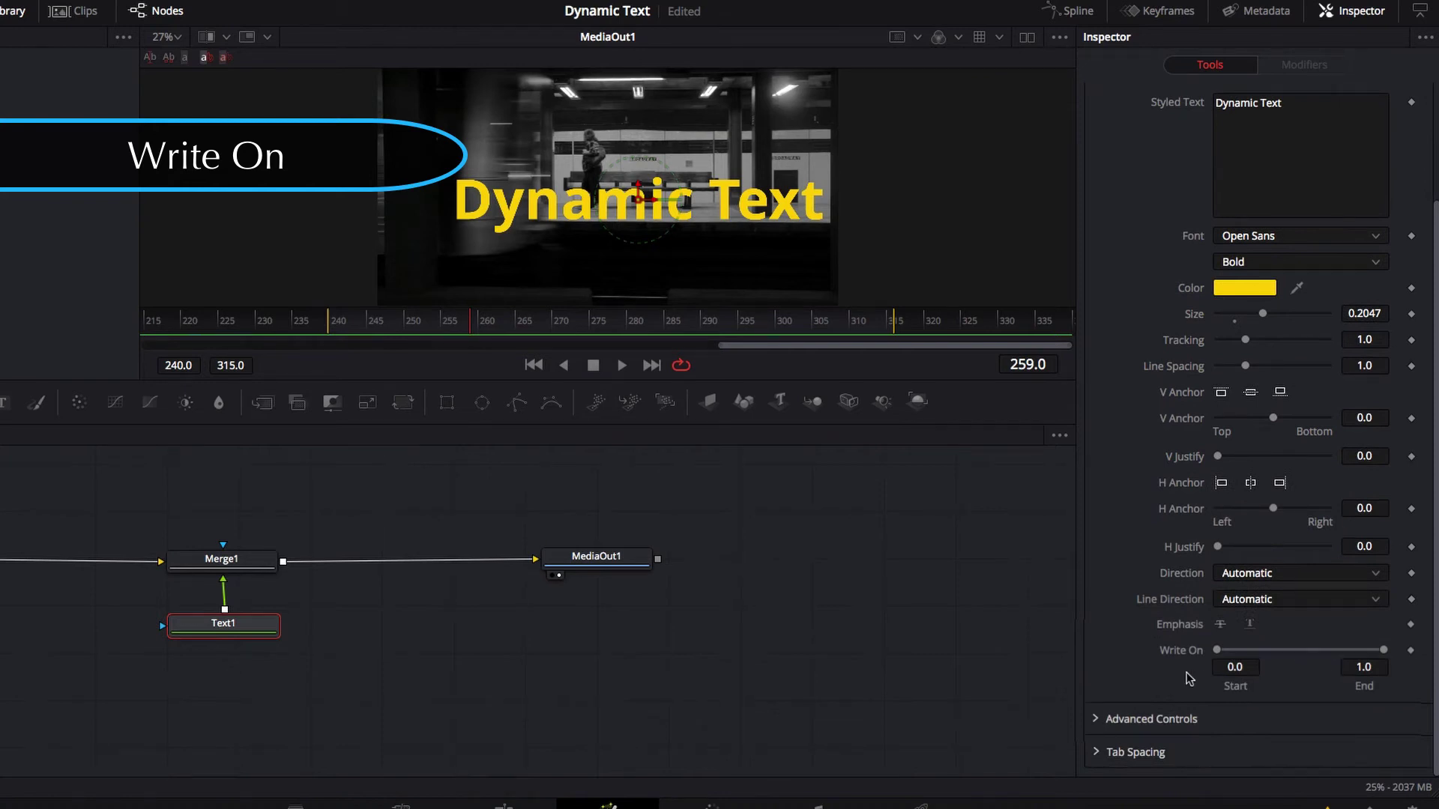
pyautogui.moveTo(1214, 652)
pyautogui.mouseDown()
pyautogui.moveTo(1343, 660)
pyautogui.moveTo(1212, 658)
pyautogui.mouseUp()
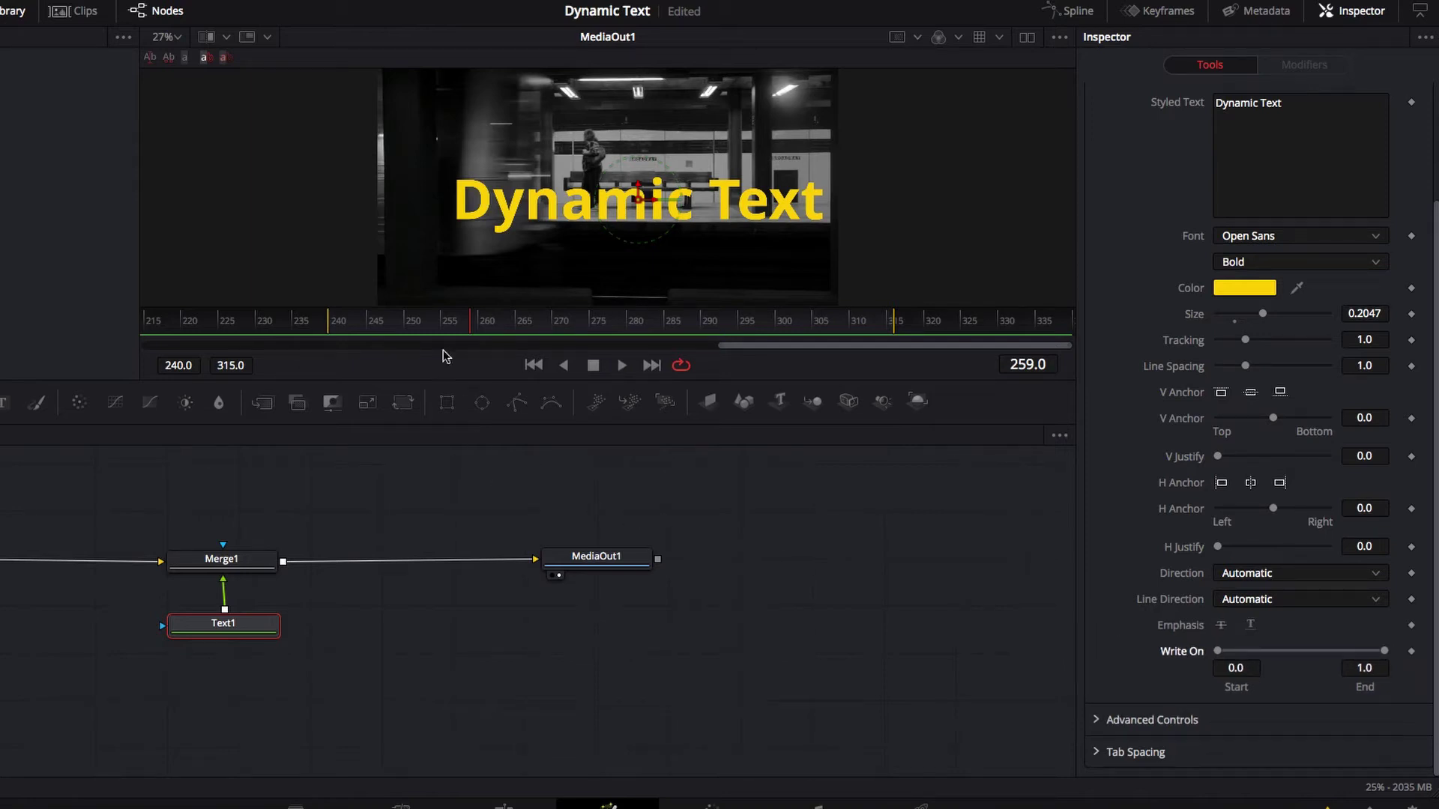
pyautogui.click(398, 322)
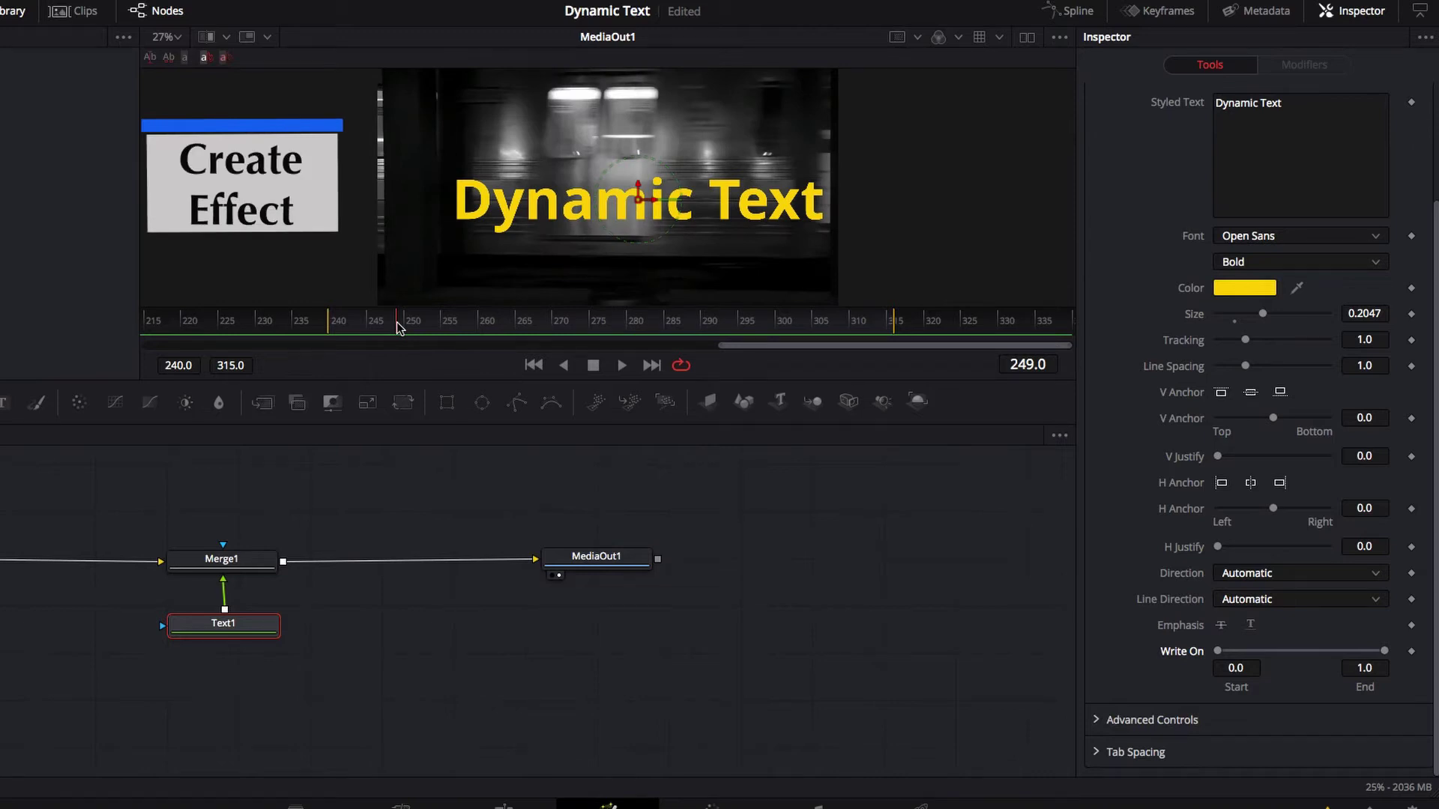
pyautogui.click(1412, 651)
pyautogui.moveTo(1217, 652); pyautogui.dragTo(1357, 655)
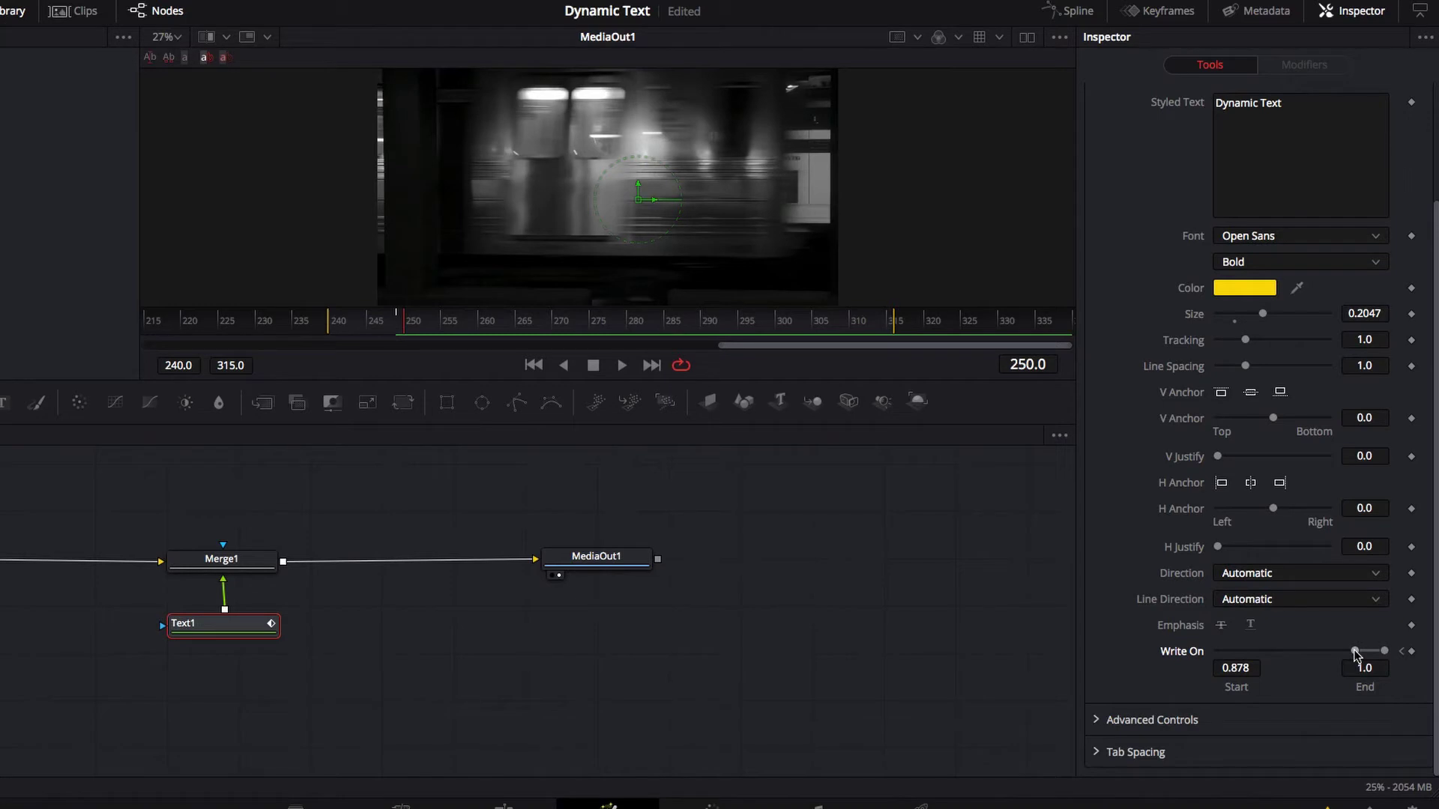
pyautogui.moveTo(1357, 655); pyautogui.dragTo(1341, 657)
pyautogui.press('Right')
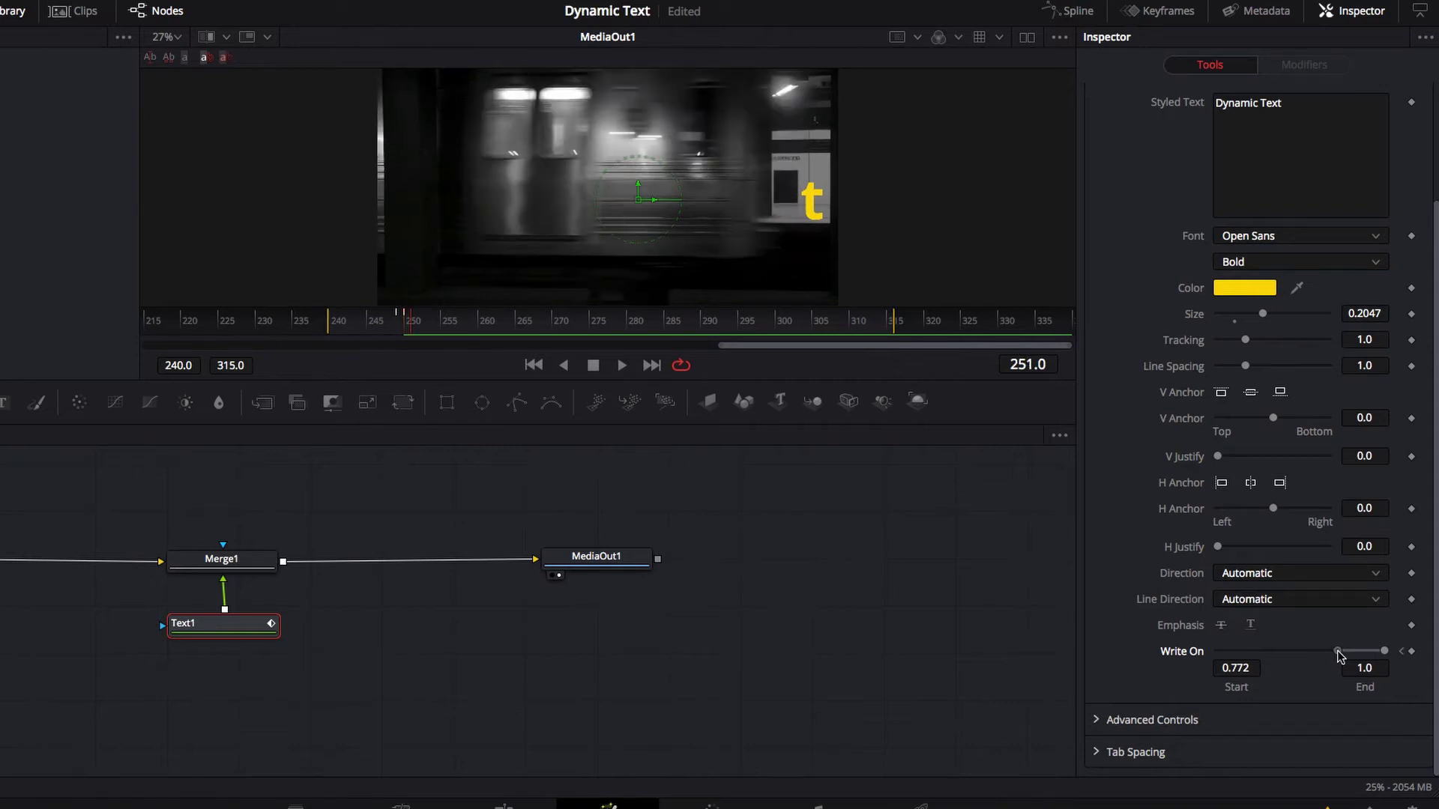
# - Set the Write On start to about 0.678 at frame 251, 0.628 at frame 252 and 0.556 at frame 253
pyautogui.moveTo(1341, 658); pyautogui.dragTo(1327, 658)
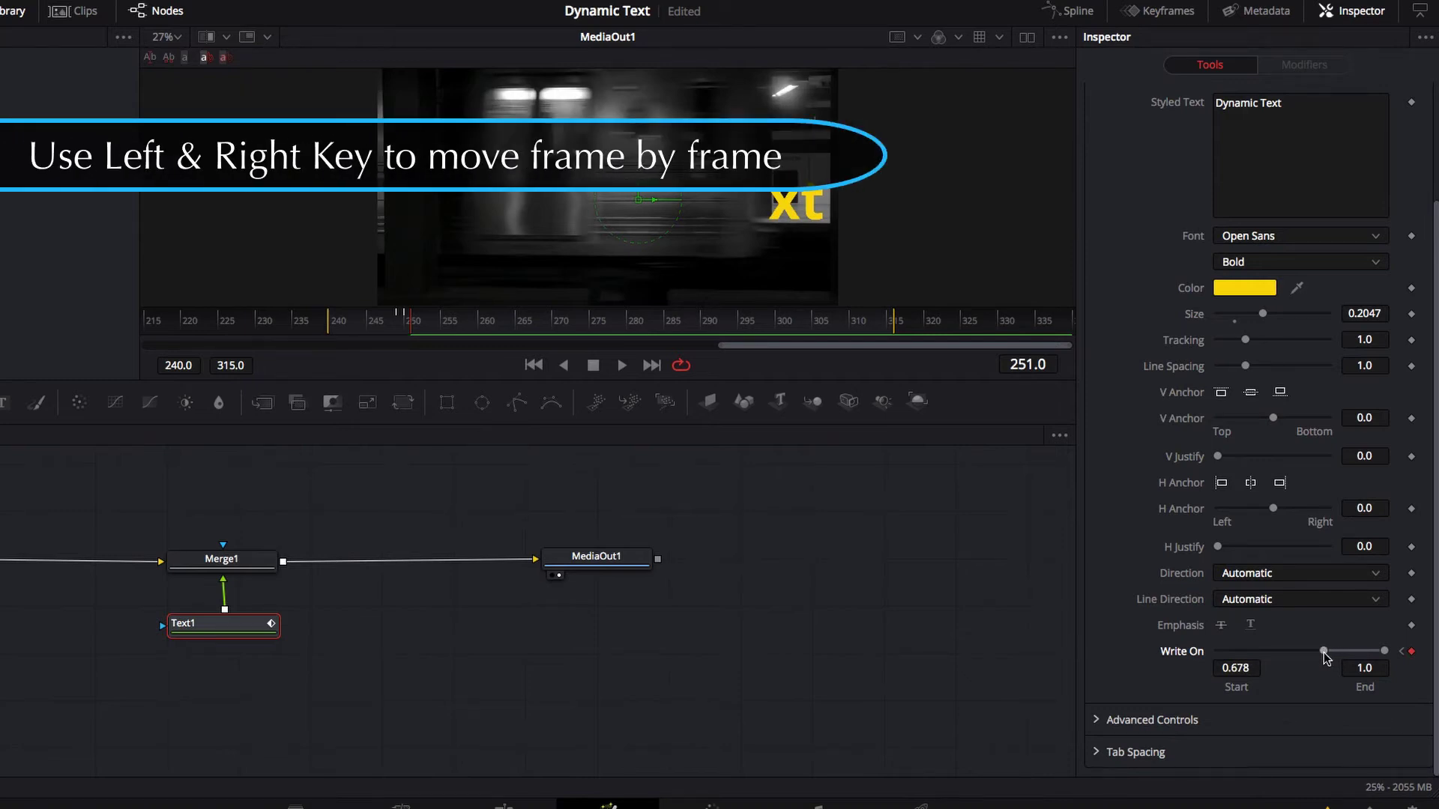
pyautogui.moveTo(1327, 658); pyautogui.dragTo(1319, 658)
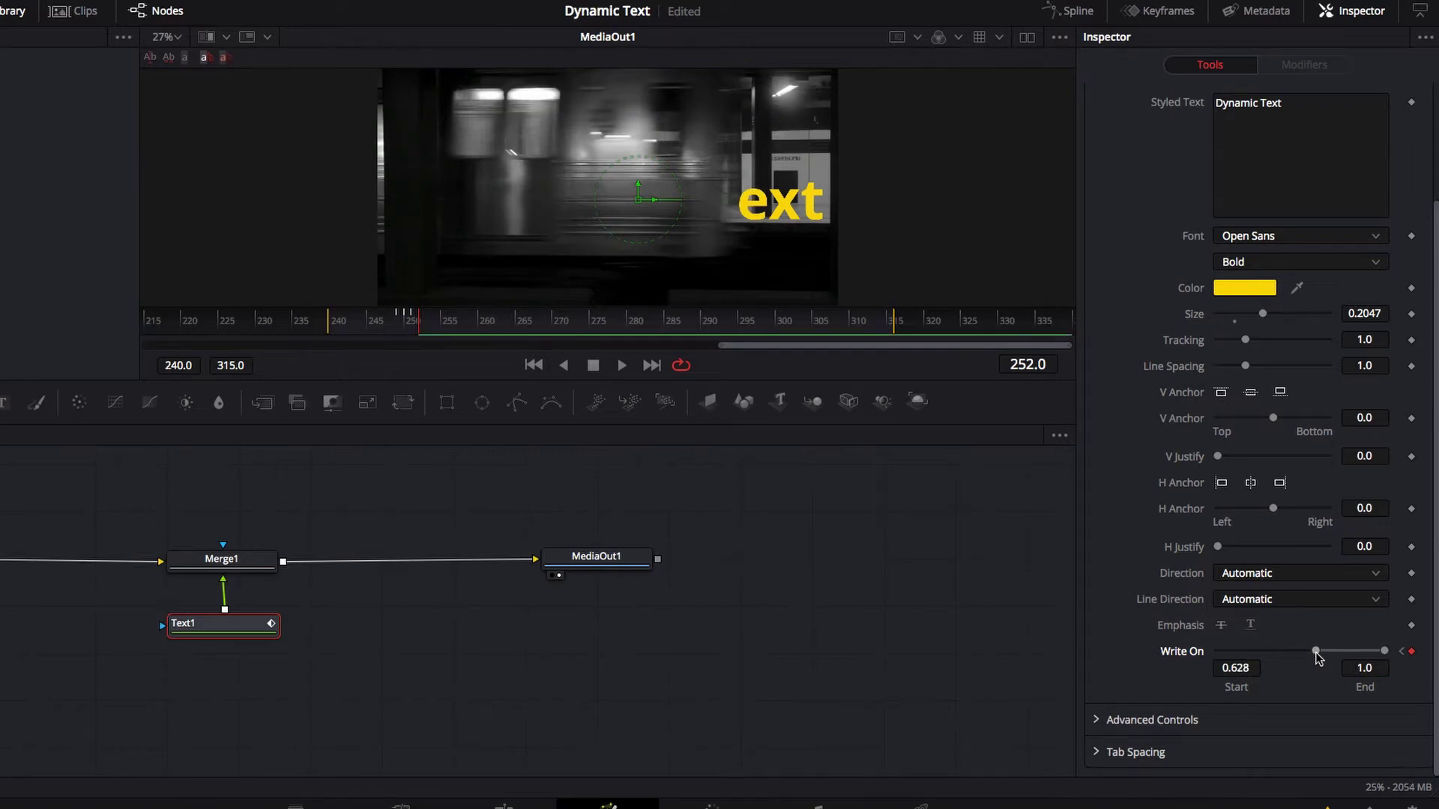
pyautogui.press('Right')
pyautogui.moveTo(1317, 658); pyautogui.dragTo(1306, 658)
pyautogui.press('Right')
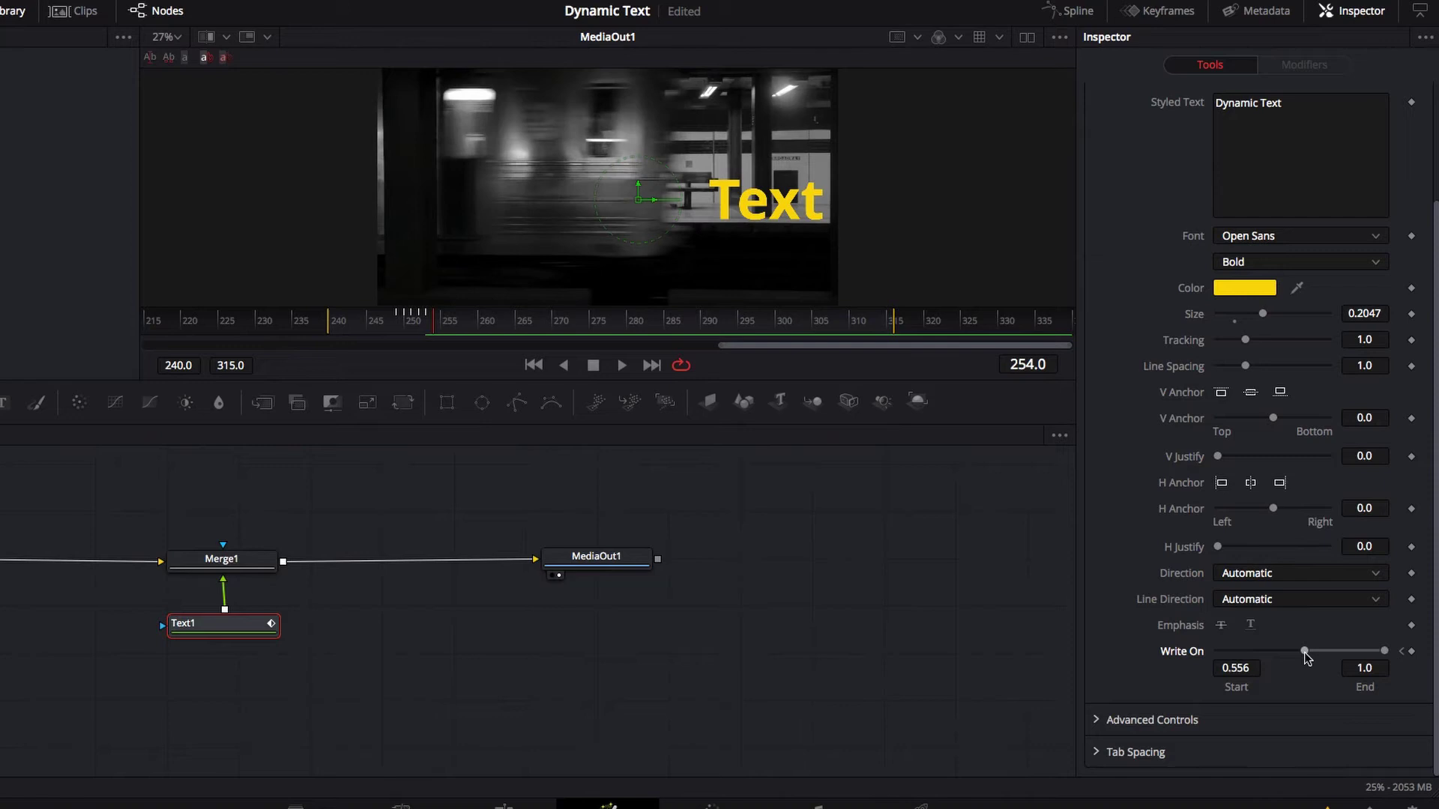
# - Set the Write On start to about 0.4 at frame 254, 0.344 at frame 255 and 0.267 at frame 256
pyautogui.moveTo(1306, 658); pyautogui.dragTo(1283, 659)
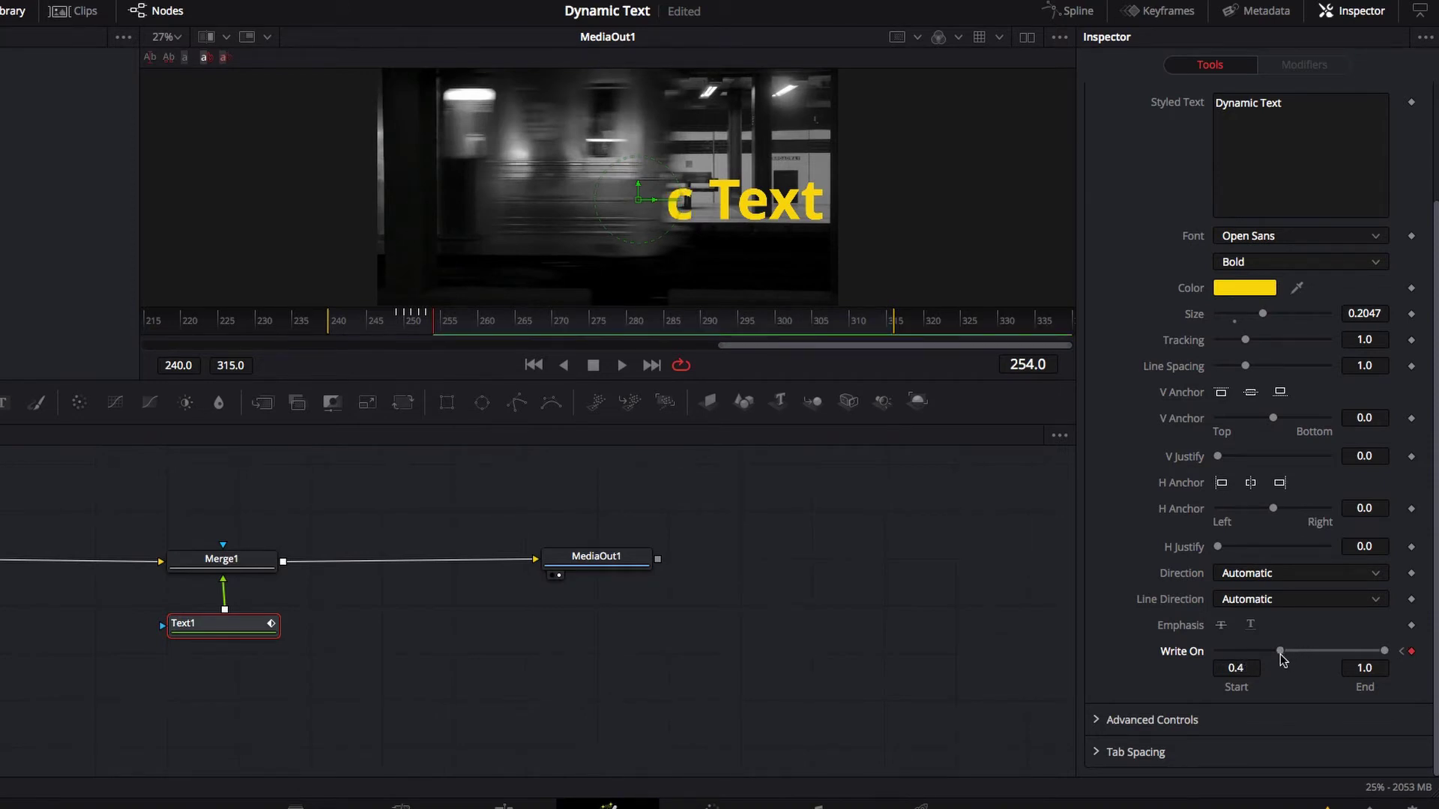
pyautogui.press('Right')
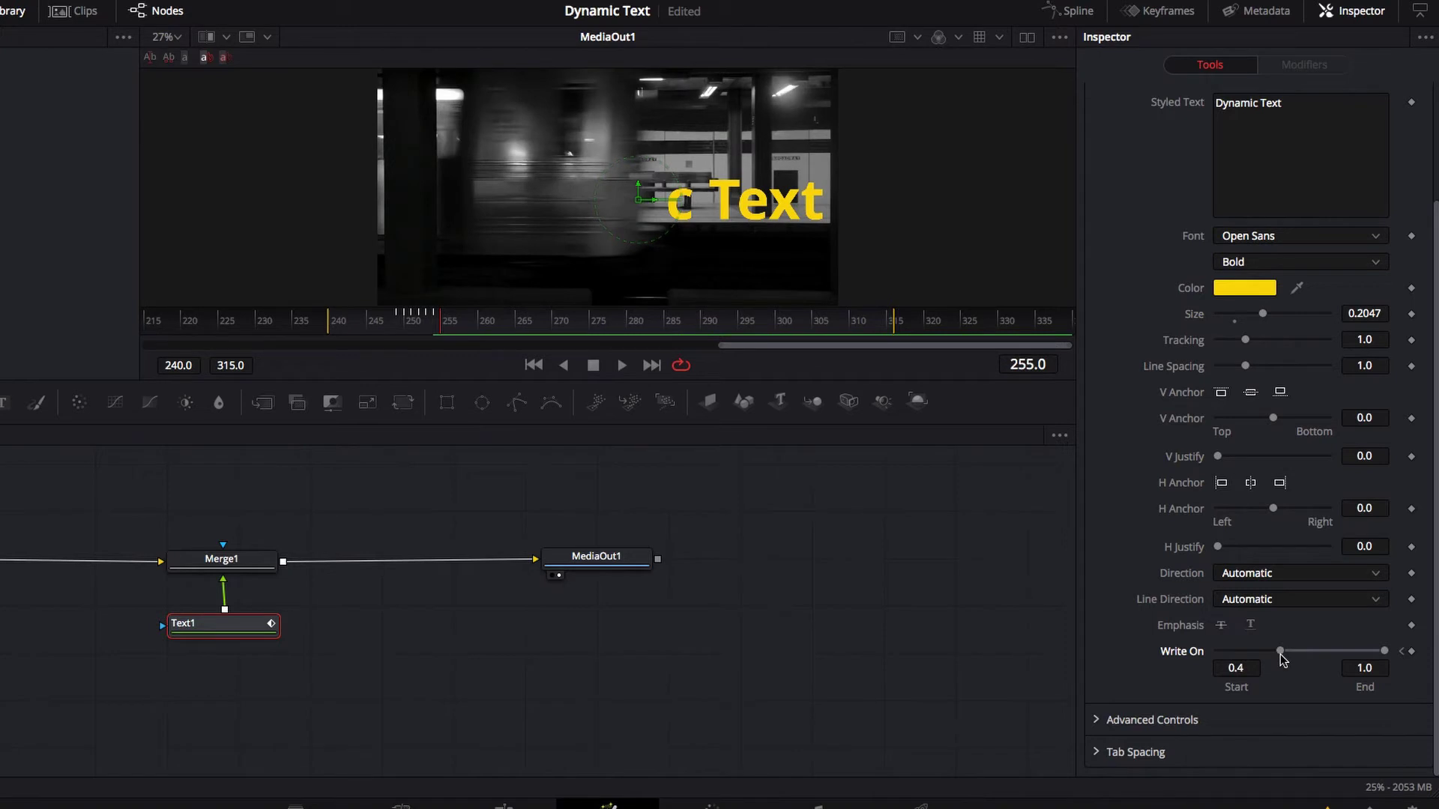
pyautogui.moveTo(1281, 656); pyautogui.dragTo(1273, 657)
pyautogui.press('Right')
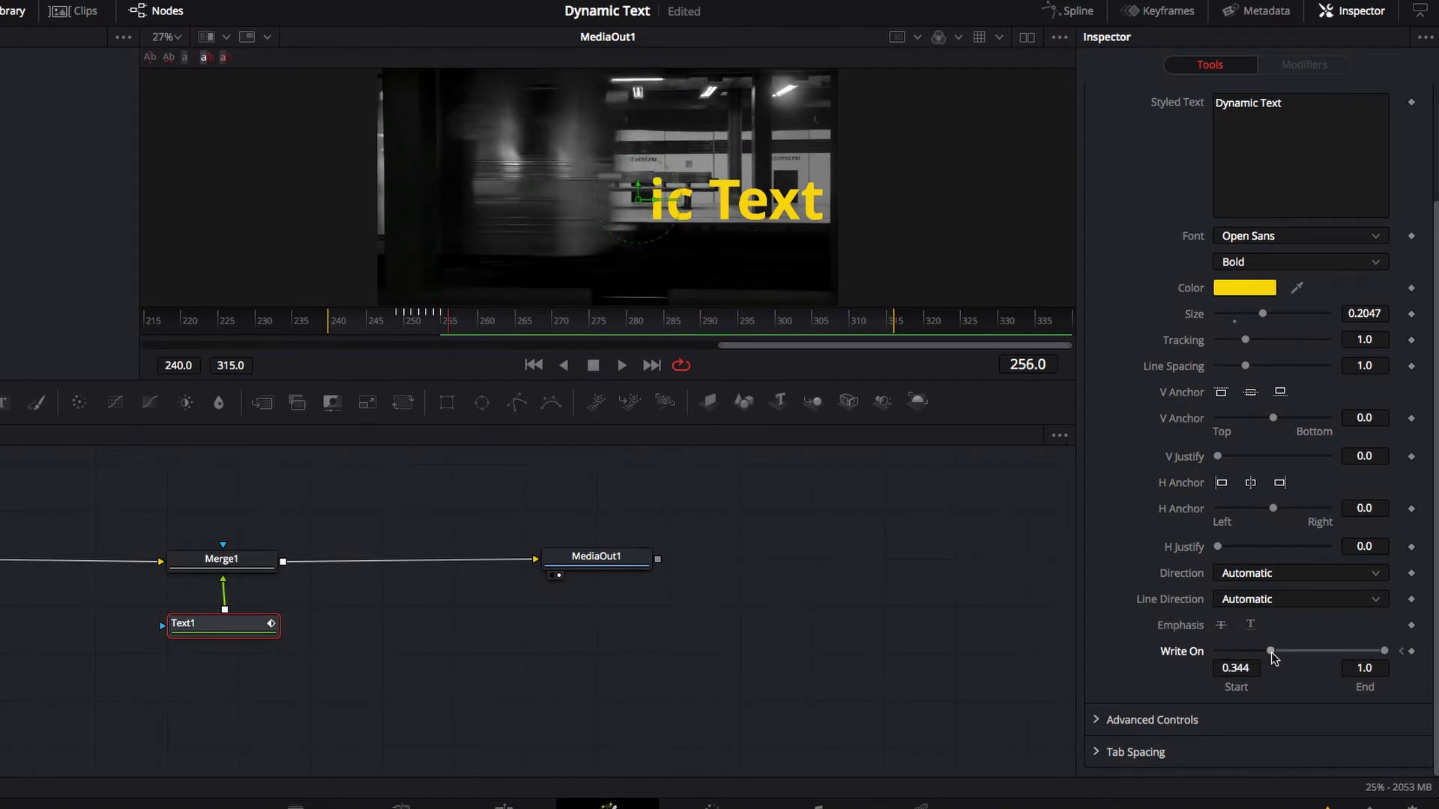
pyautogui.moveTo(1271, 652); pyautogui.dragTo(1261, 652)
pyautogui.press('Right')
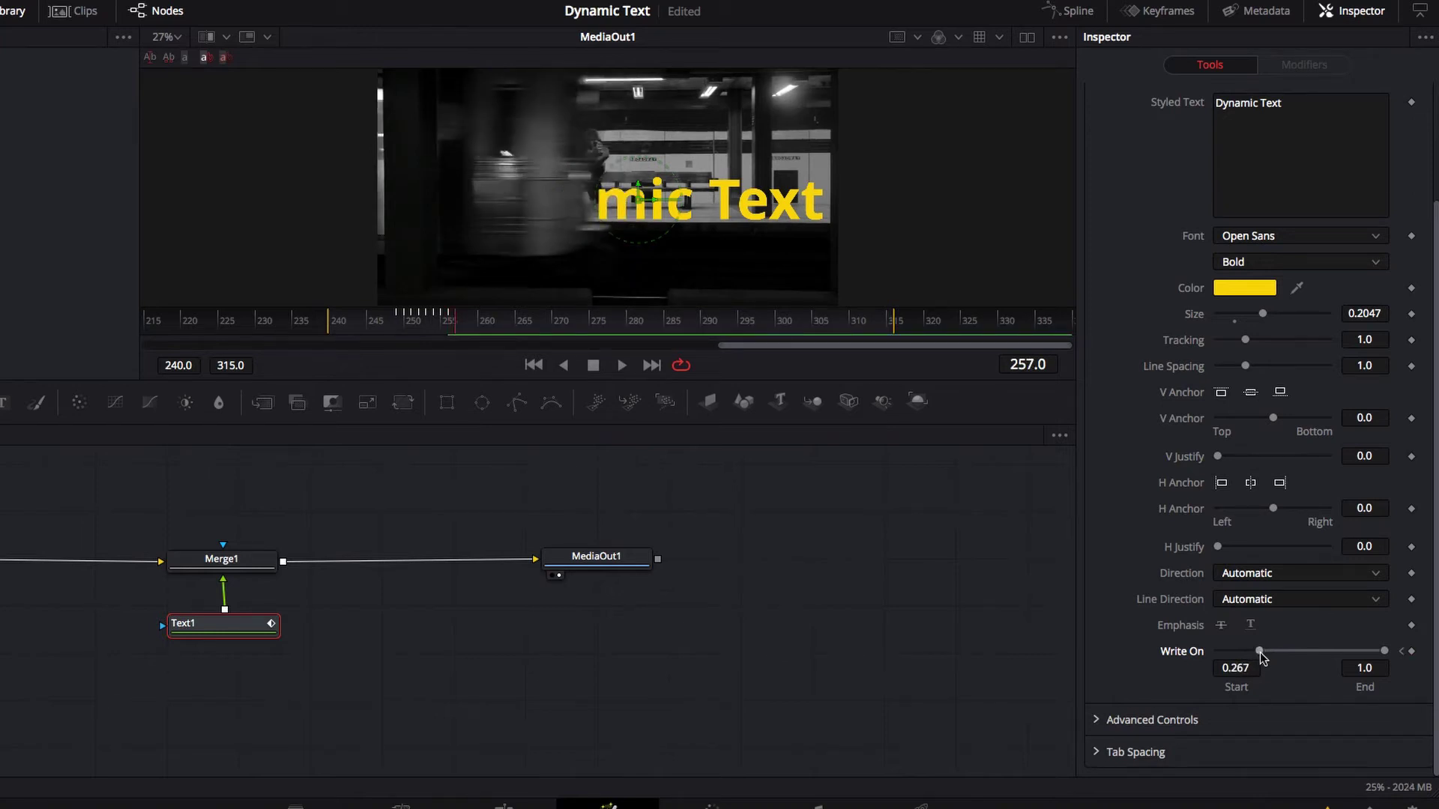
# - Set the Write On start to about 0.178 at frame 257 and 0.117 at frame 258, revealing the letters "a" and "n"
pyautogui.scroll(1, 1261, 657)
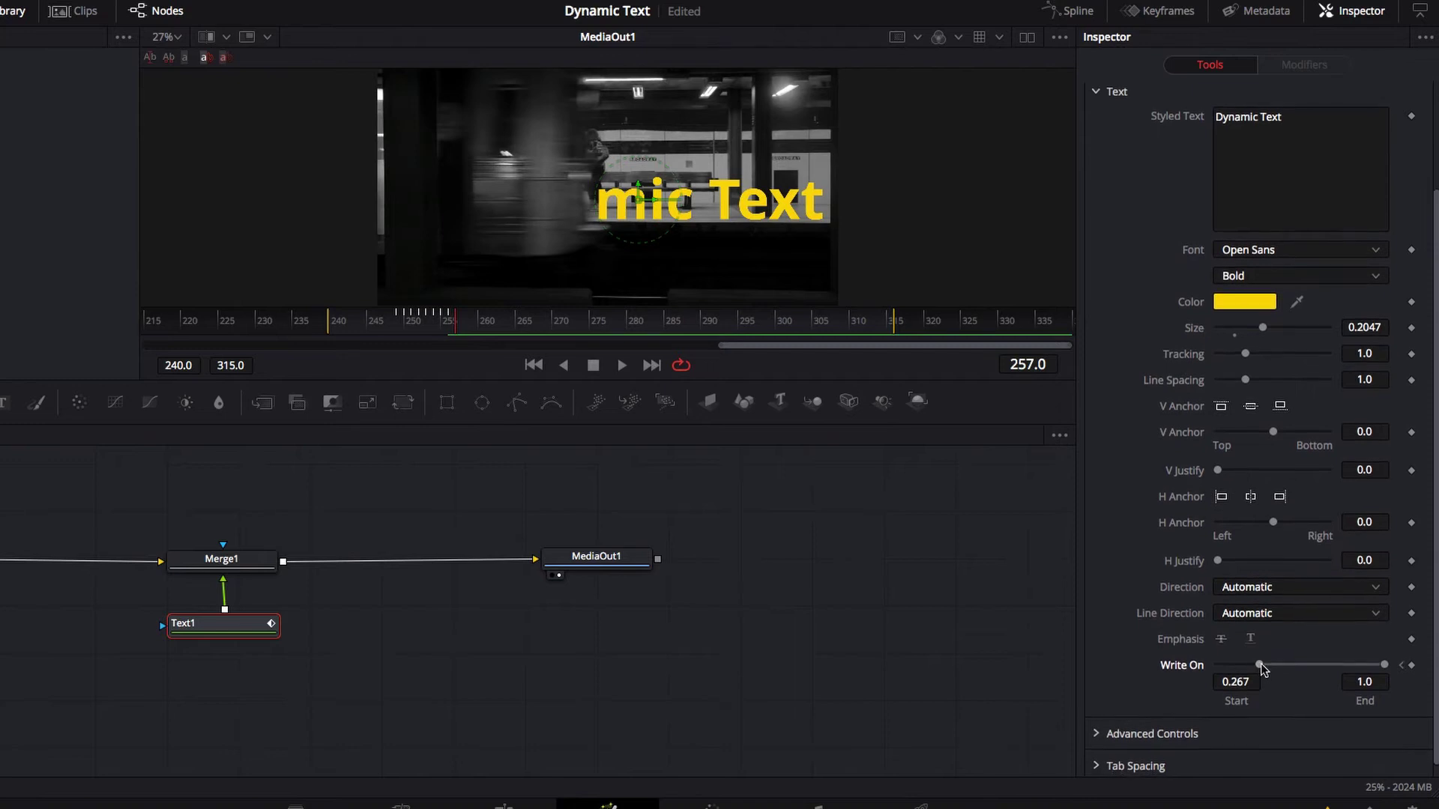
pyautogui.moveTo(1261, 665); pyautogui.dragTo(1247, 665)
pyautogui.press('Right')
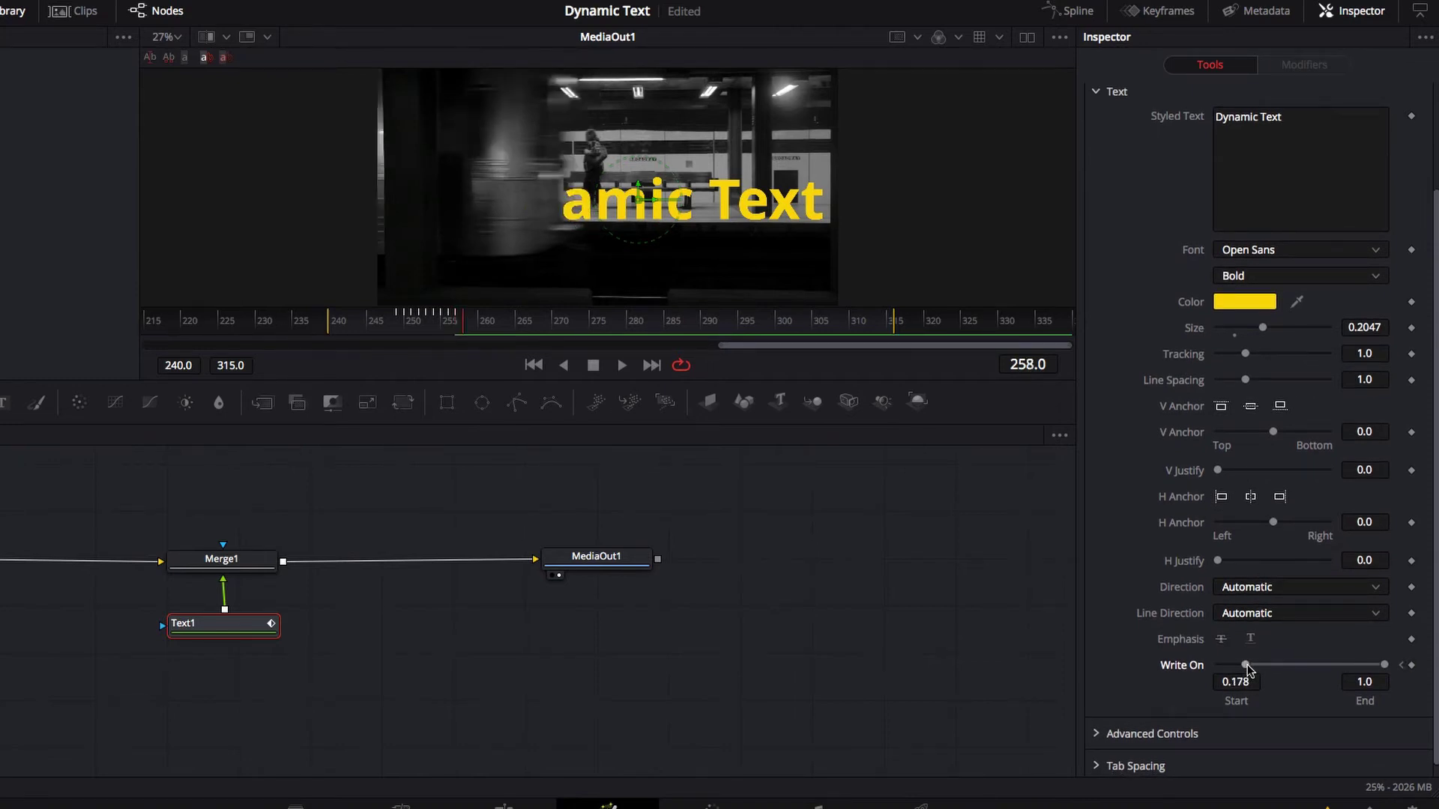
pyautogui.moveTo(1246, 665); pyautogui.dragTo(1236, 665)
pyautogui.press('Right')
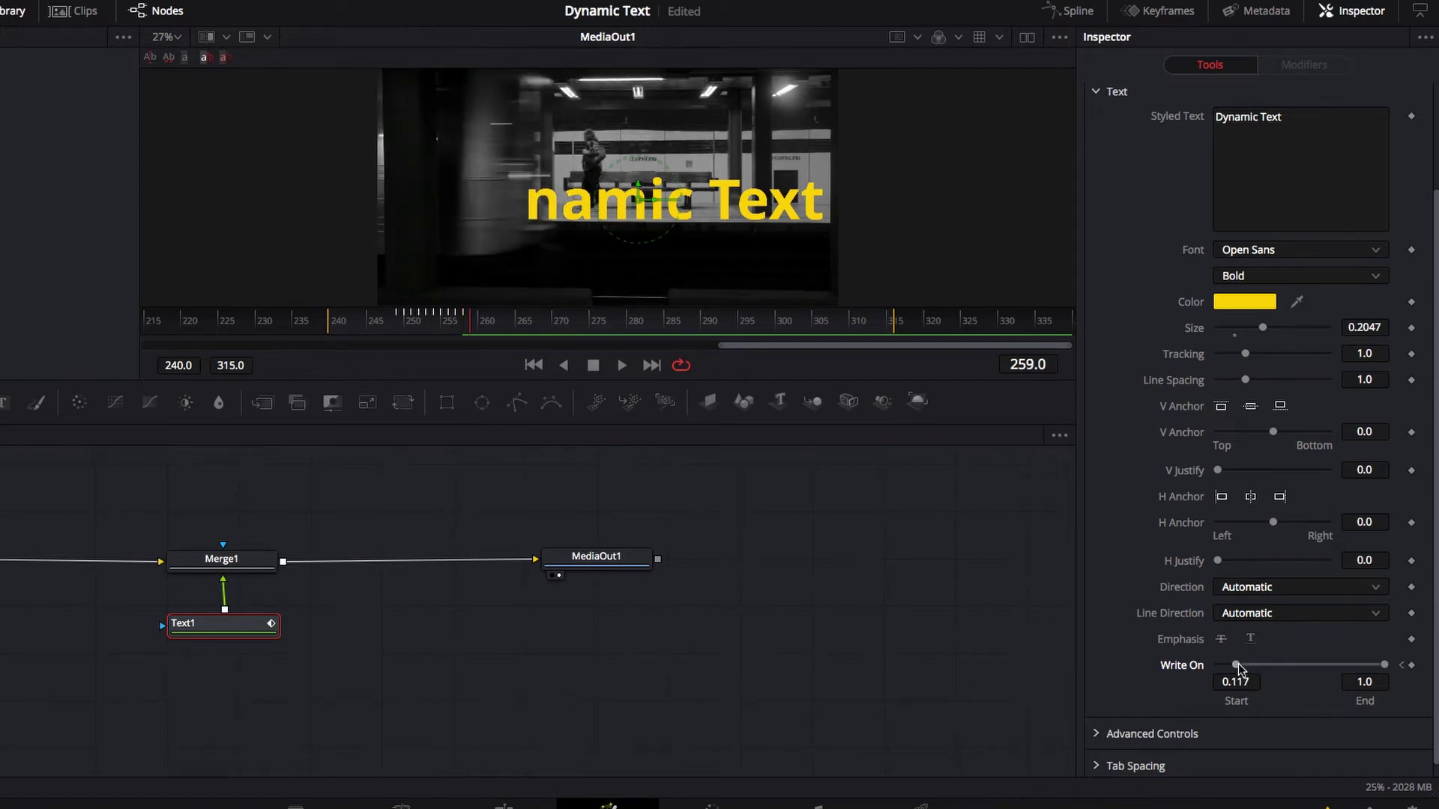
# - Lower the Write On start at frame 260 to reveal the "y", and set it to 0.0 at frame 261
pyautogui.press('Right')
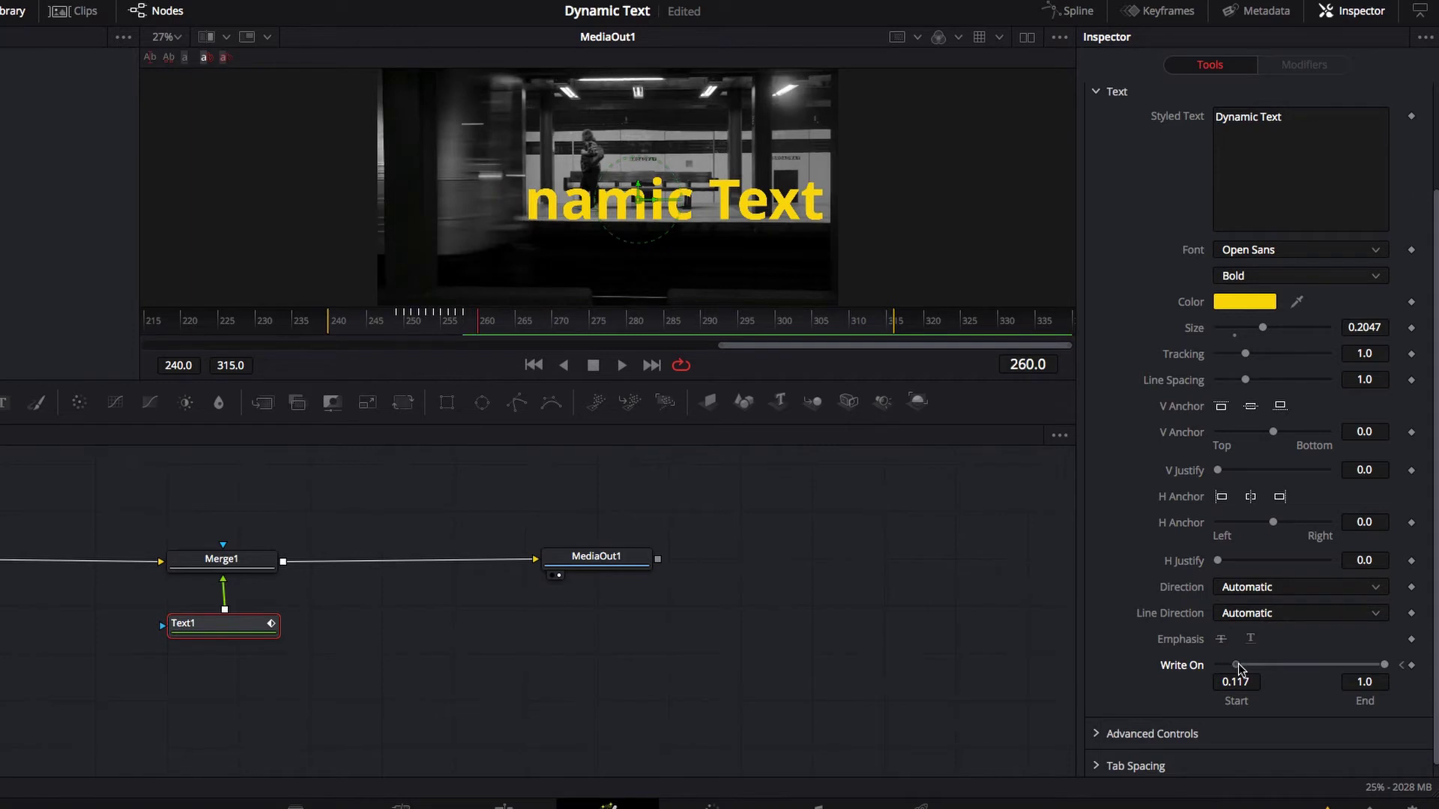
pyautogui.moveTo(1229, 665); pyautogui.dragTo(1228, 665)
pyautogui.press('Right')
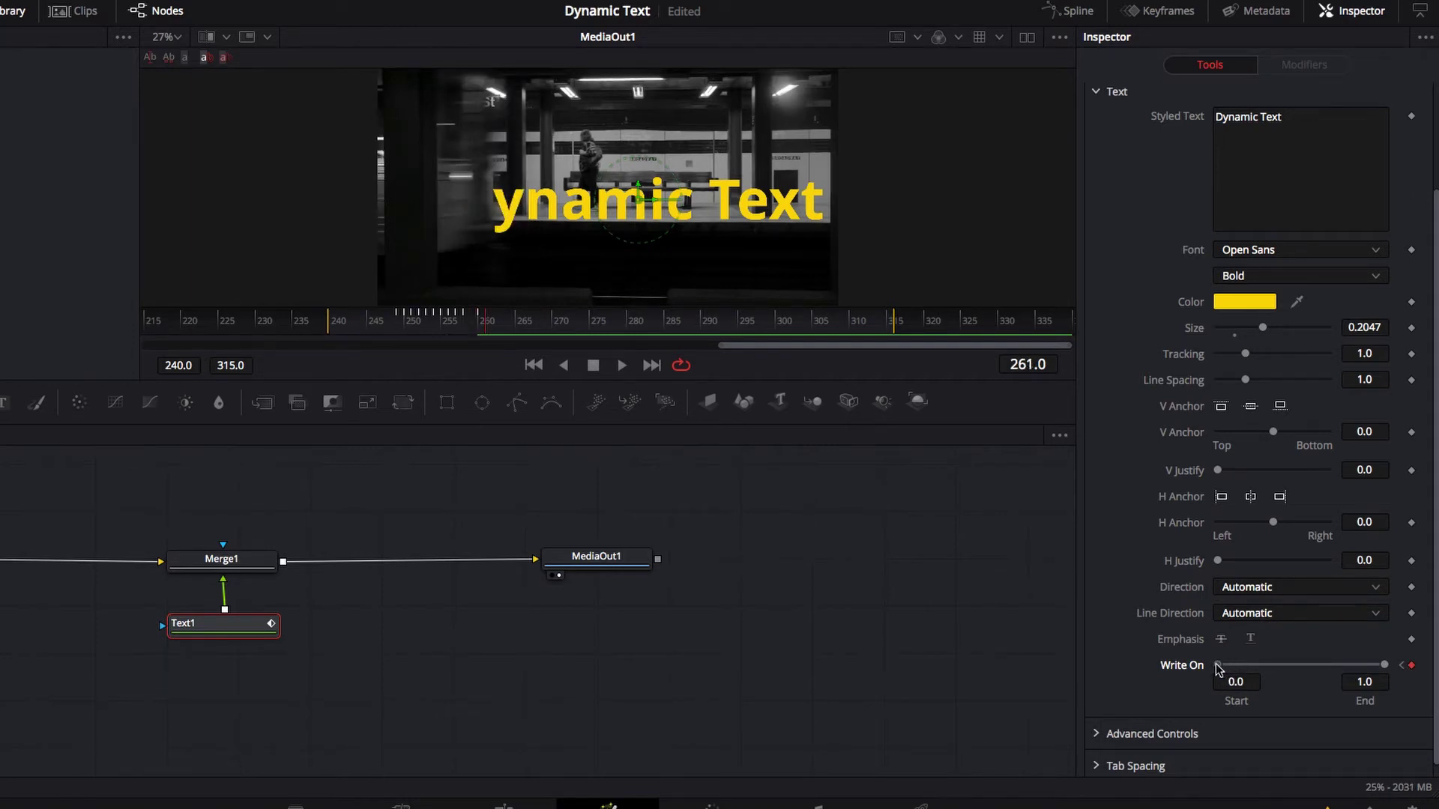
pyautogui.press('Right')
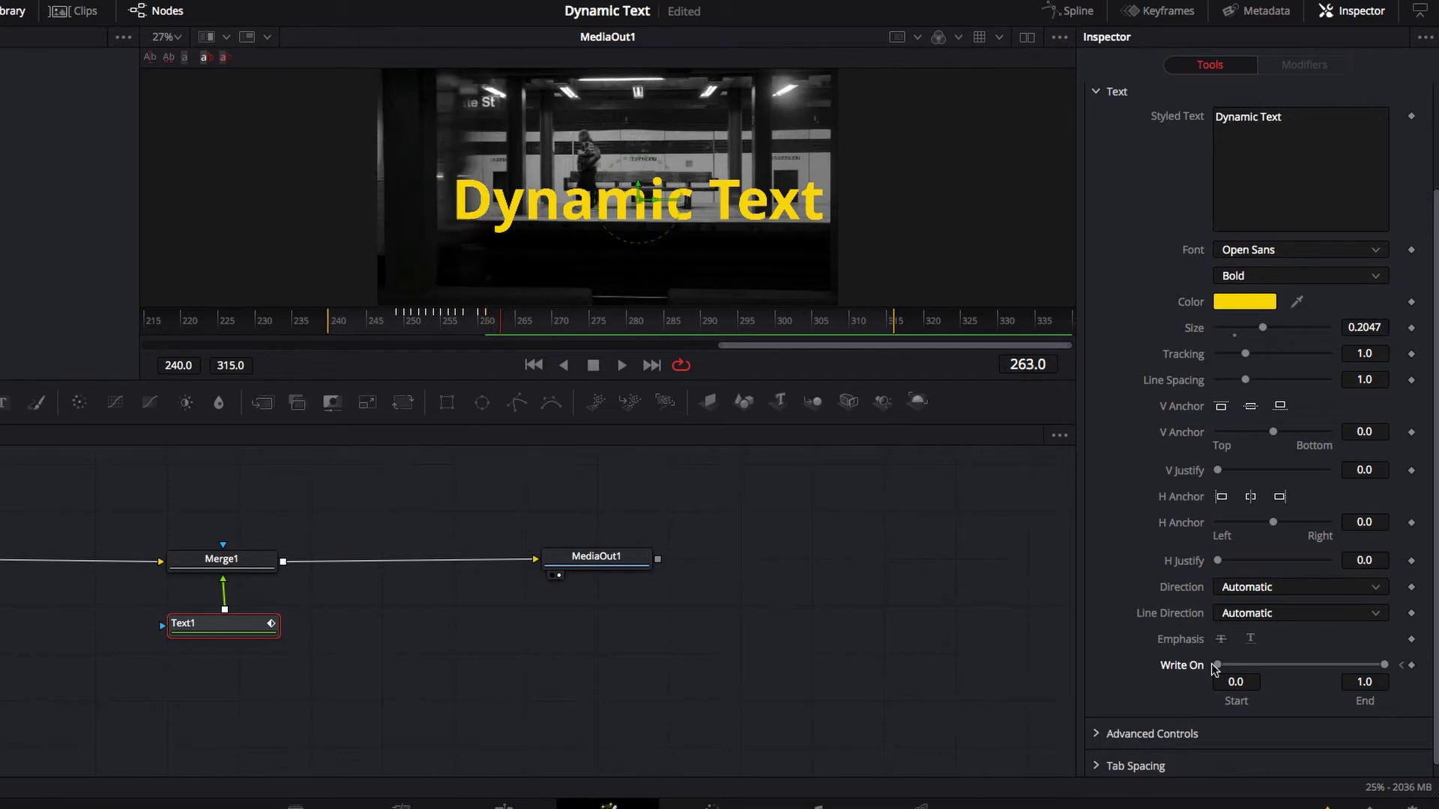
# - Add a Write On keyframe holding the start at 0.0 at frame 281, where the passing person reaches the "D"
pyautogui.press('Right')
pyautogui.press('Right')
pyautogui.press('Right')
pyautogui.press('Right')
pyautogui.press('Right')
pyautogui.press('Right')
pyautogui.press('Right')
pyautogui.press('Right')
pyautogui.press('Right')
pyautogui.press('Right')
pyautogui.press('Right')
pyautogui.press('Right')
pyautogui.press('Right')
pyautogui.press('Right')
pyautogui.press('Right')
pyautogui.press('Right')
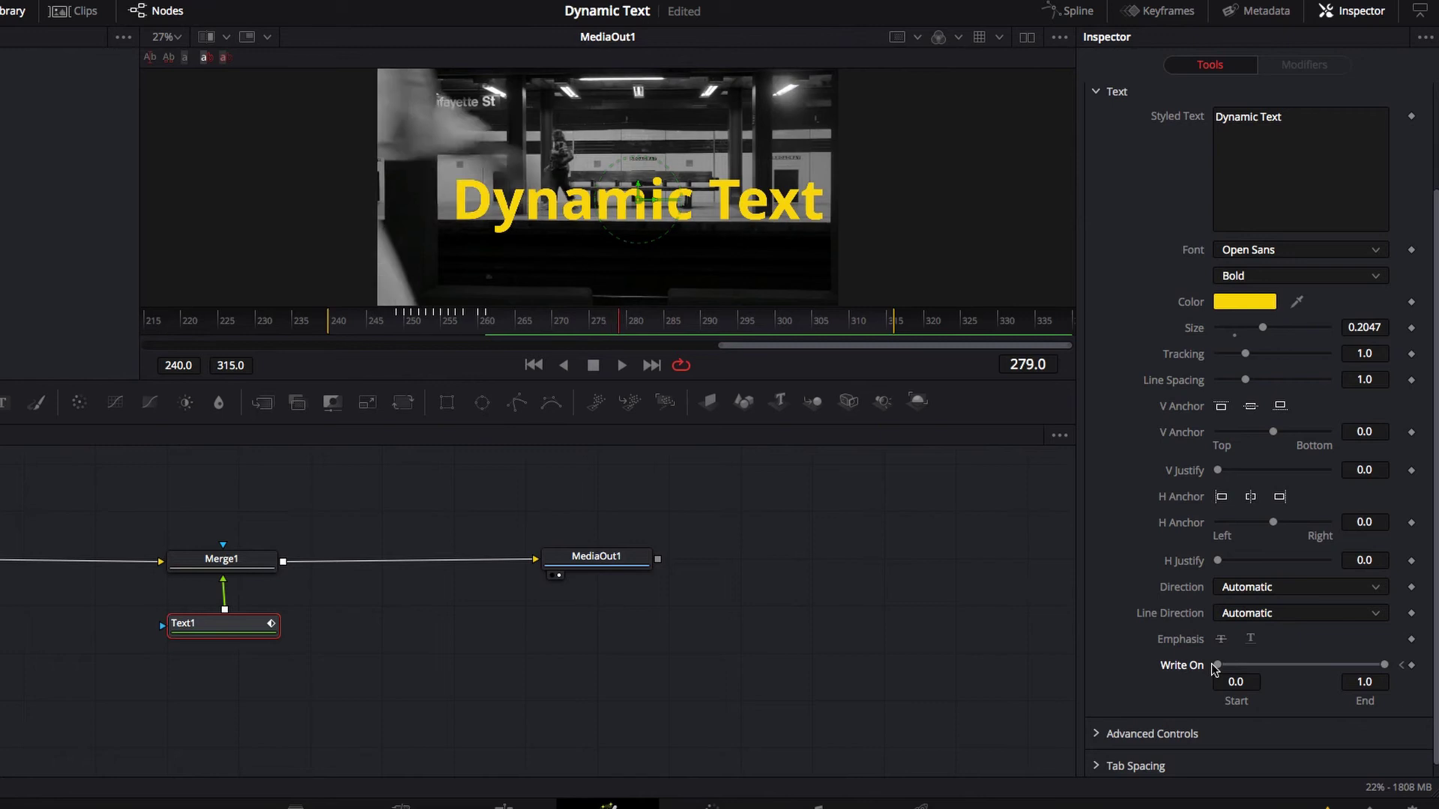
pyautogui.press('Right')
pyautogui.press('Right')
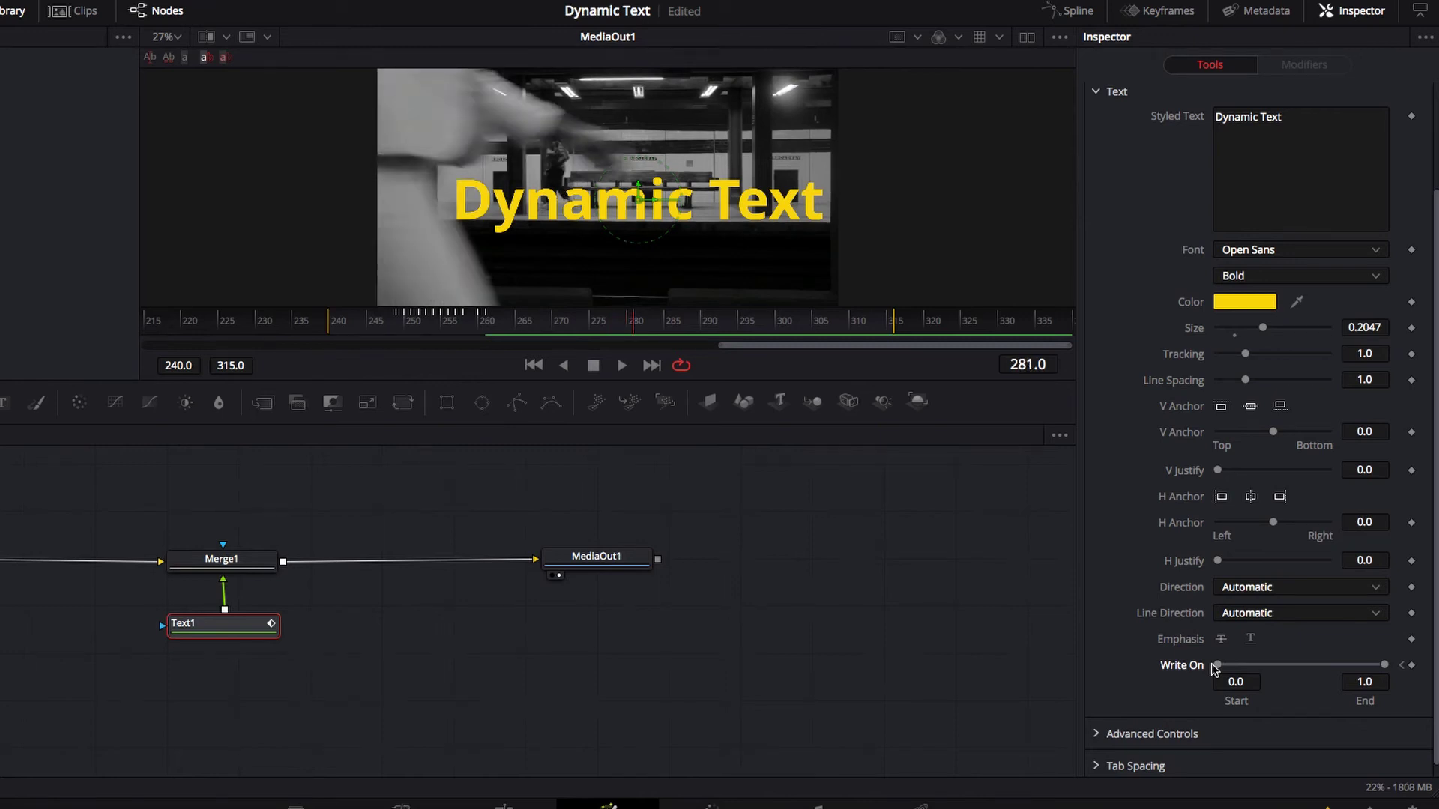
pyautogui.press('Right')
pyautogui.press('Left')
pyautogui.click(1412, 666)
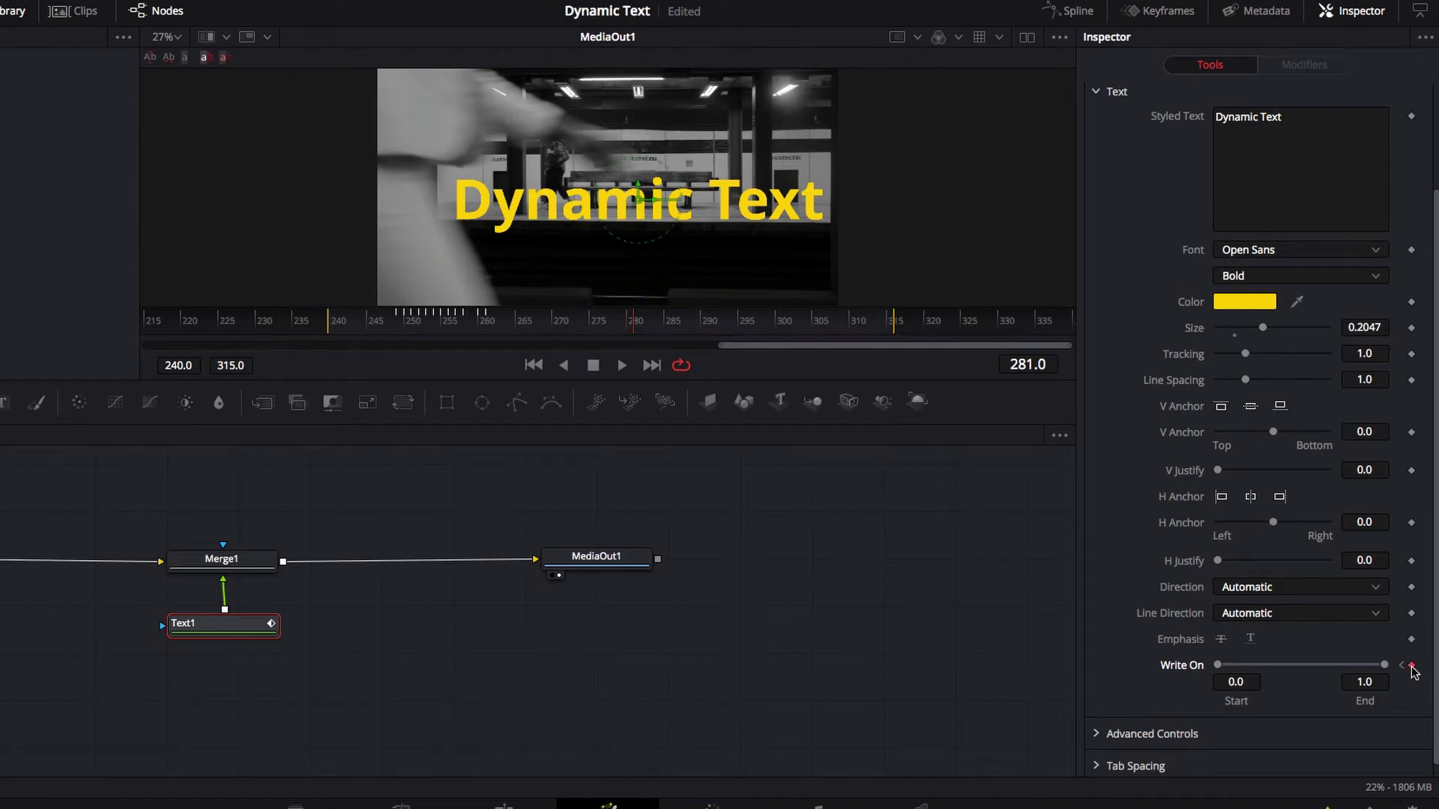
# - Raise the Write On start frame by frame, from about 0.044 at frame 282 to 0.883, hiding the letters behind the passing person
pyautogui.press('Right')
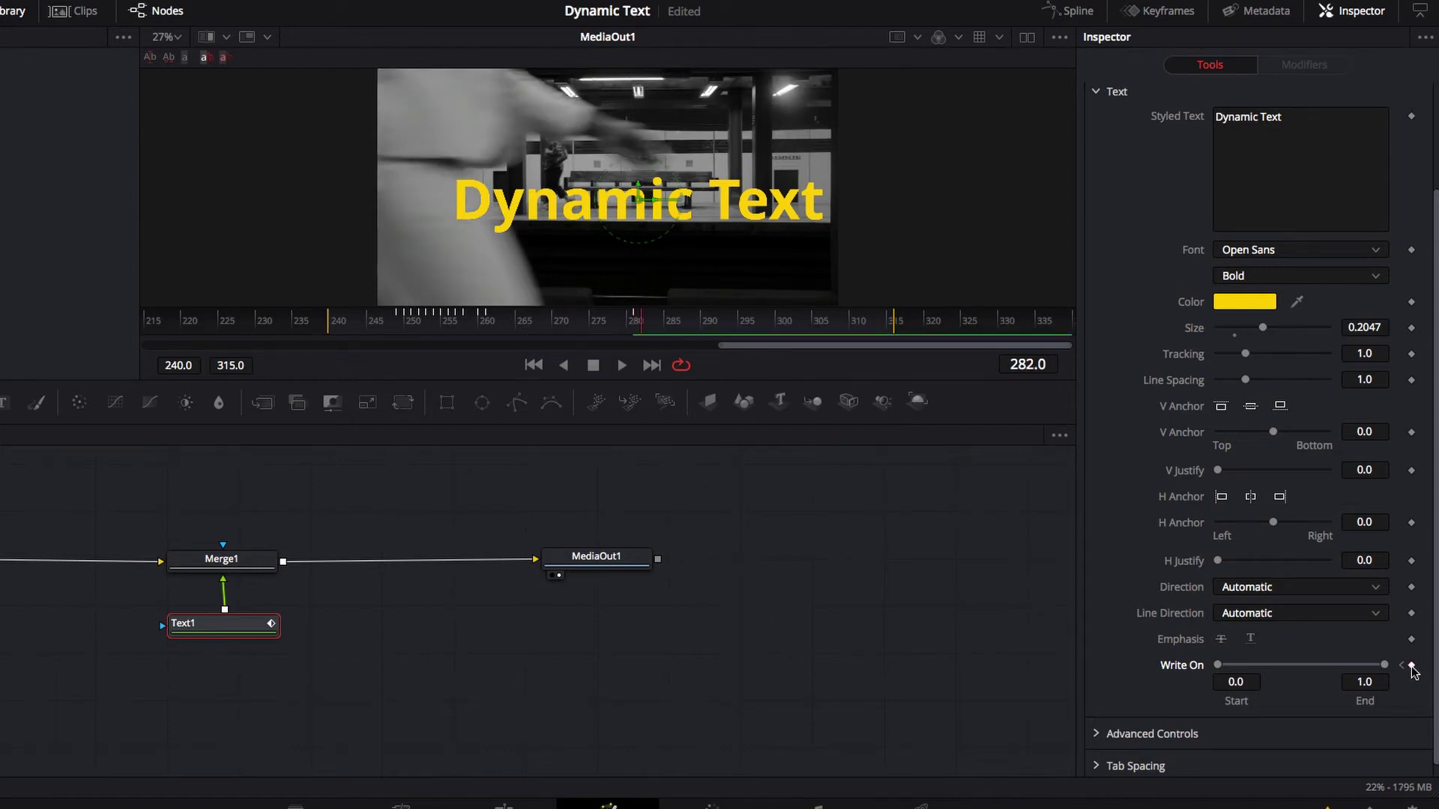
pyautogui.moveTo(1219, 669); pyautogui.dragTo(1226, 673)
pyautogui.press('Right')
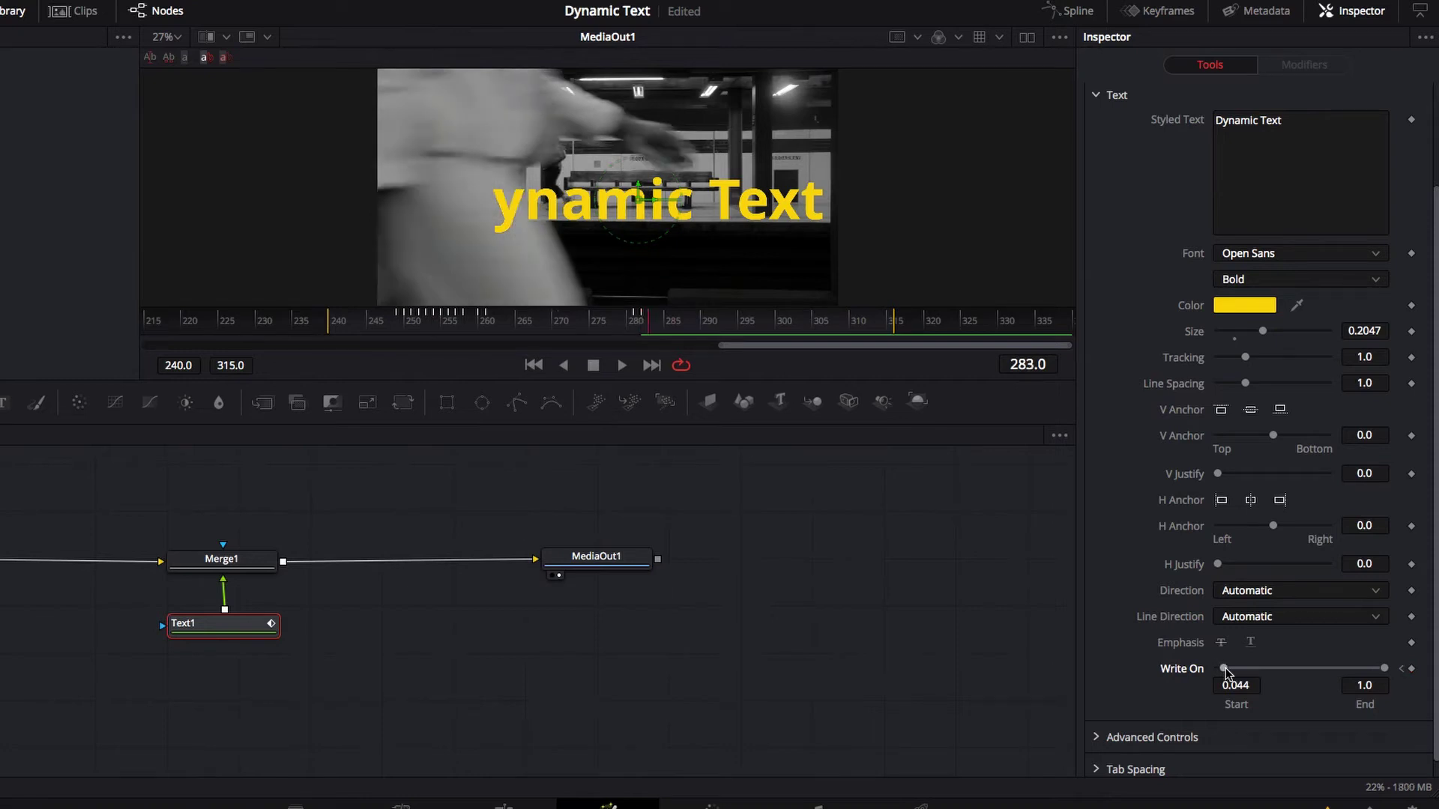
pyautogui.moveTo(1226, 672); pyautogui.dragTo(1354, 673)
pyautogui.press('Right')
pyautogui.press('Right')
pyautogui.press('Right')
pyautogui.press('Right')
pyautogui.press('Right')
pyautogui.press('Right')
pyautogui.press('Right')
pyautogui.press('Right')
pyautogui.press('Right')
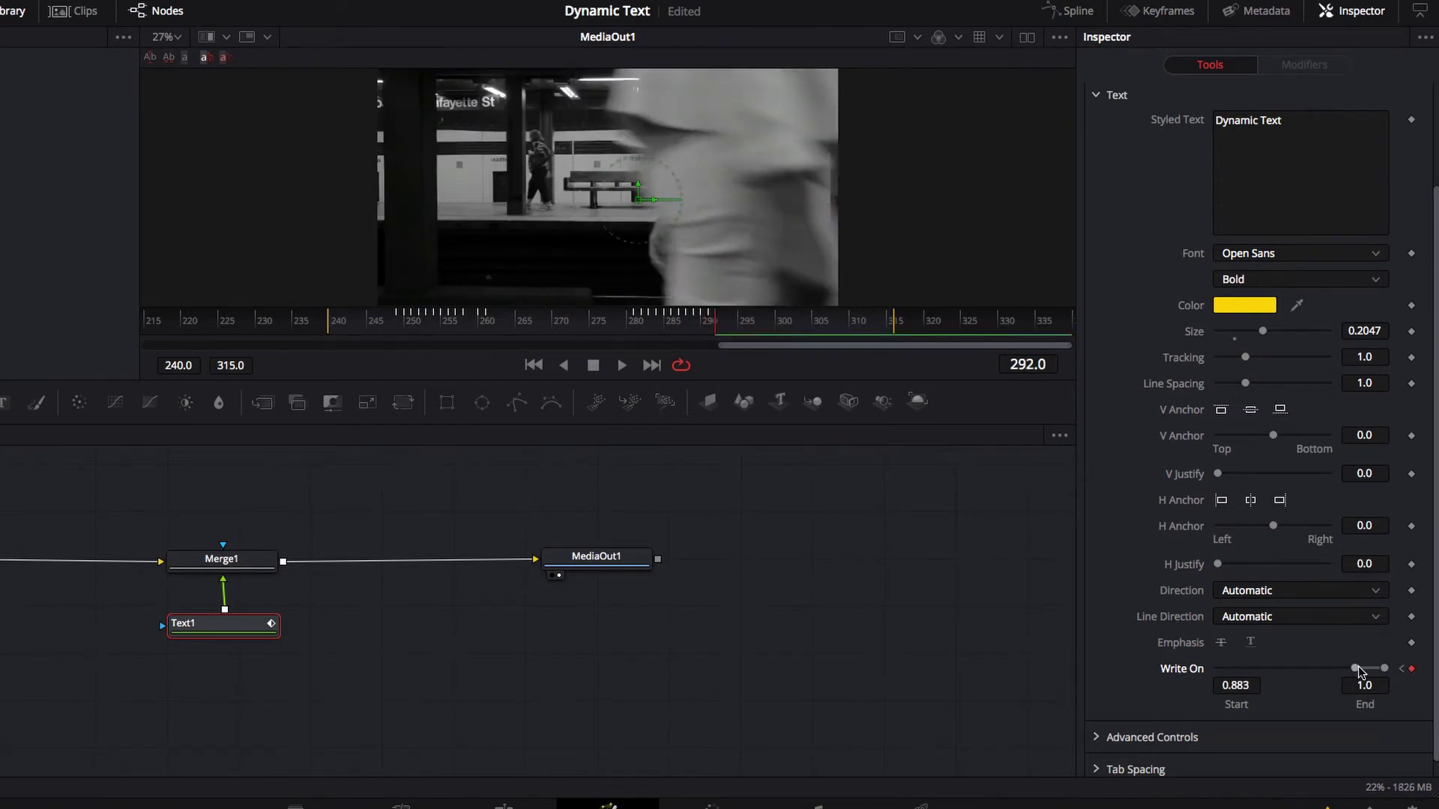
# - Review the letter reveal and hide animation frame by frame from frame 249 to 293, and return to frame 249
pyautogui.click(400, 324)
pyautogui.press('Right')
pyautogui.press('Right')
pyautogui.press('Right')
pyautogui.press('Right')
pyautogui.press('Right')
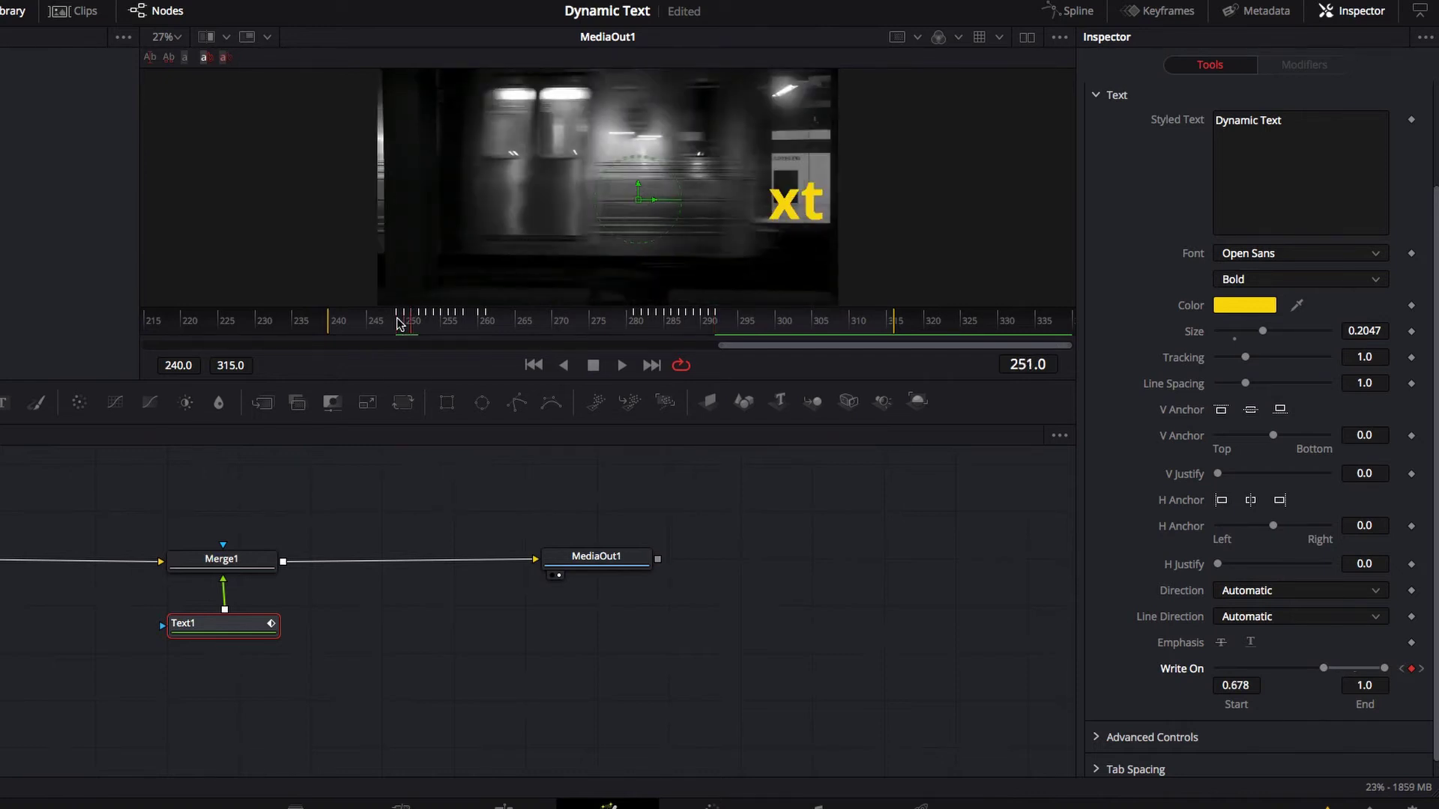
pyautogui.press('Right')
pyautogui.press('Right')
pyautogui.press('Right')
pyautogui.press('Right')
pyautogui.press('Right')
pyautogui.press('Right')
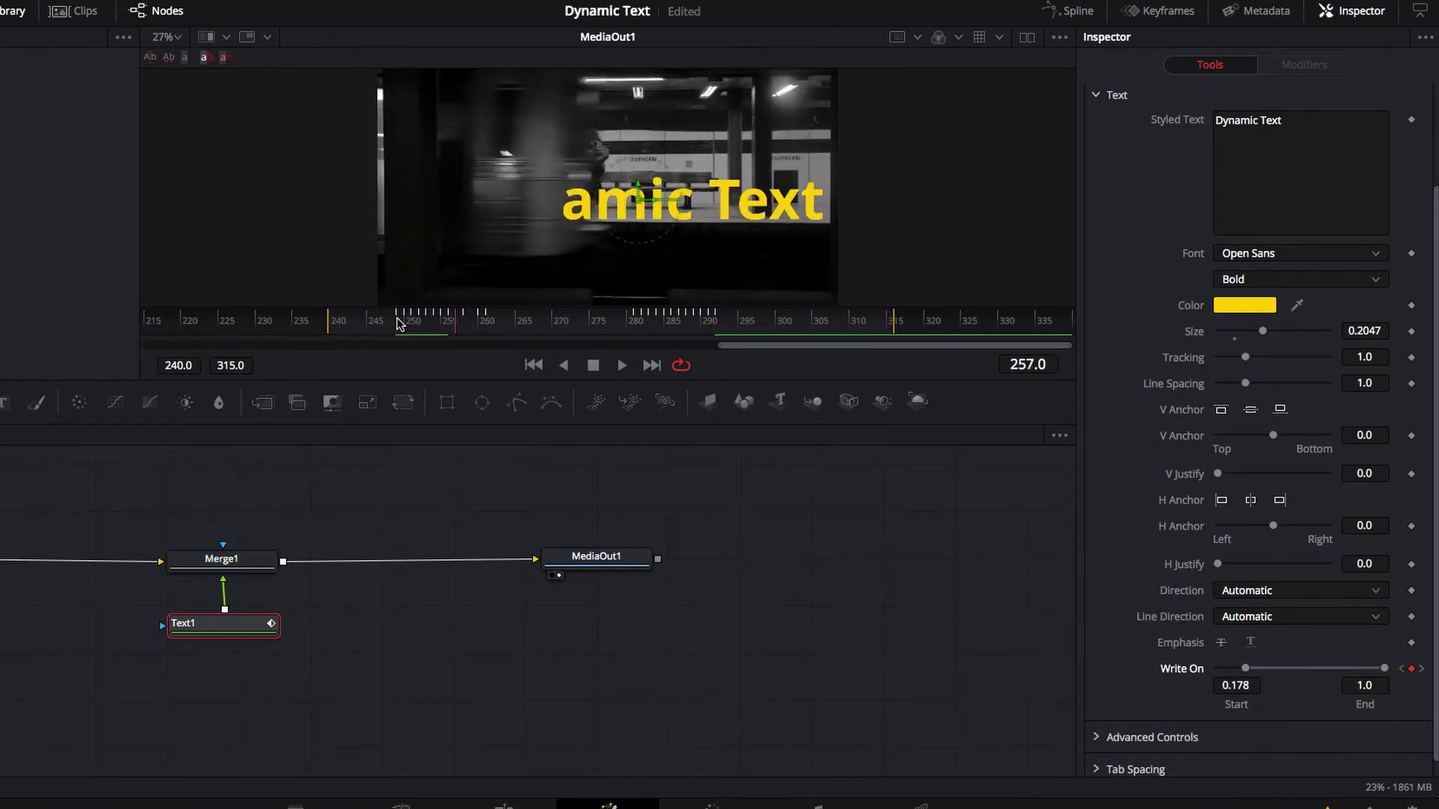
pyautogui.press('Right')
pyautogui.press('Right')
pyautogui.press('Right')
pyautogui.press('Right')
pyautogui.press('Right')
pyautogui.press('Right')
pyautogui.press('Right')
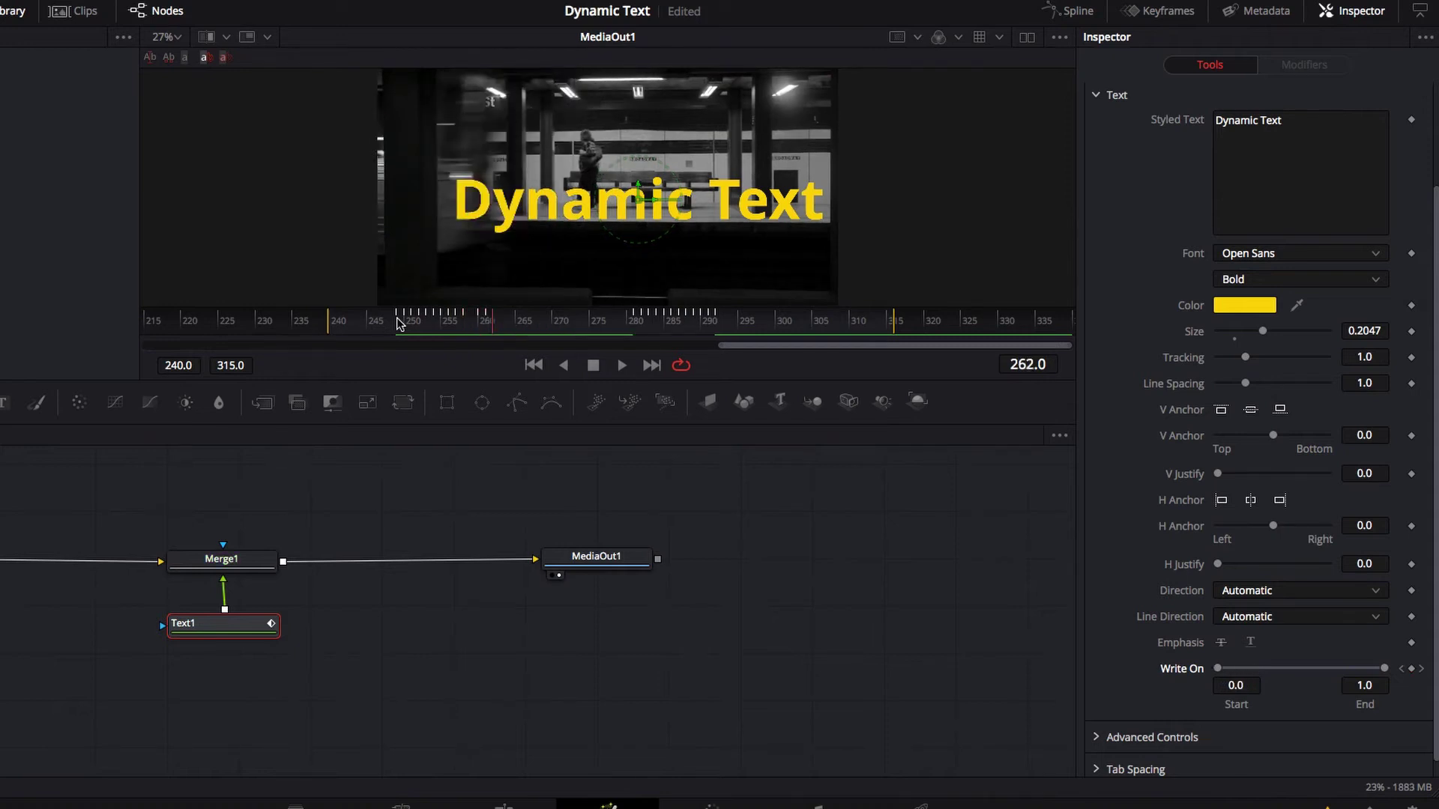
pyautogui.press('Right')
pyautogui.press('Right')
pyautogui.press('Right')
pyautogui.press('Right')
pyautogui.press('Right')
pyautogui.press('Right')
pyautogui.press('Right')
pyautogui.press('Right')
pyautogui.press('Right')
pyautogui.press('Right')
pyautogui.press('Right')
pyautogui.press('Right')
pyautogui.press('Right')
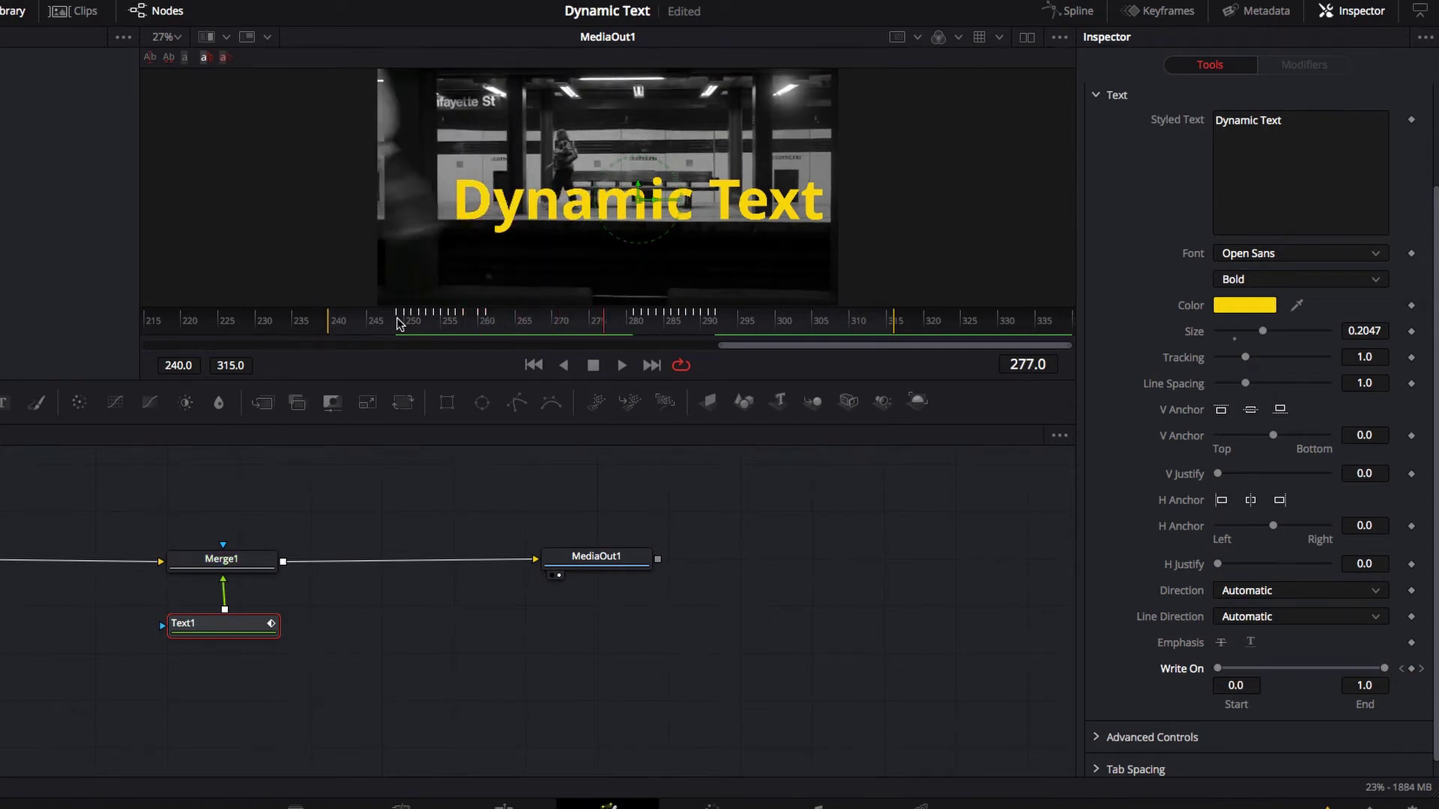
pyautogui.press('Right')
pyautogui.press('Right')
pyautogui.press('Right')
pyautogui.press('Right')
pyautogui.press('Right')
pyautogui.press('Right')
pyautogui.press('Right')
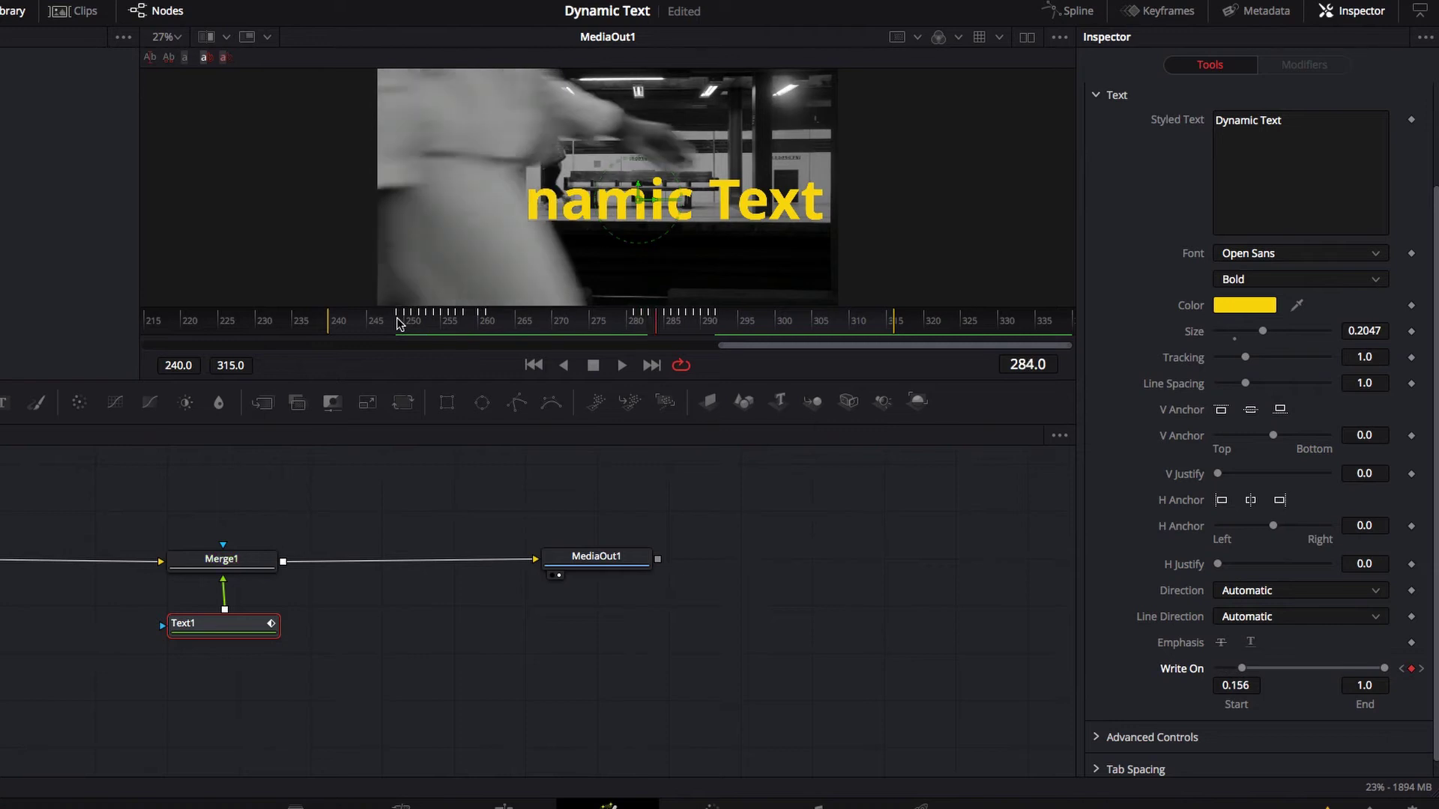
pyautogui.press('Right')
pyautogui.press('Right')
pyautogui.press('Right')
pyautogui.press('Right')
pyautogui.press('Right')
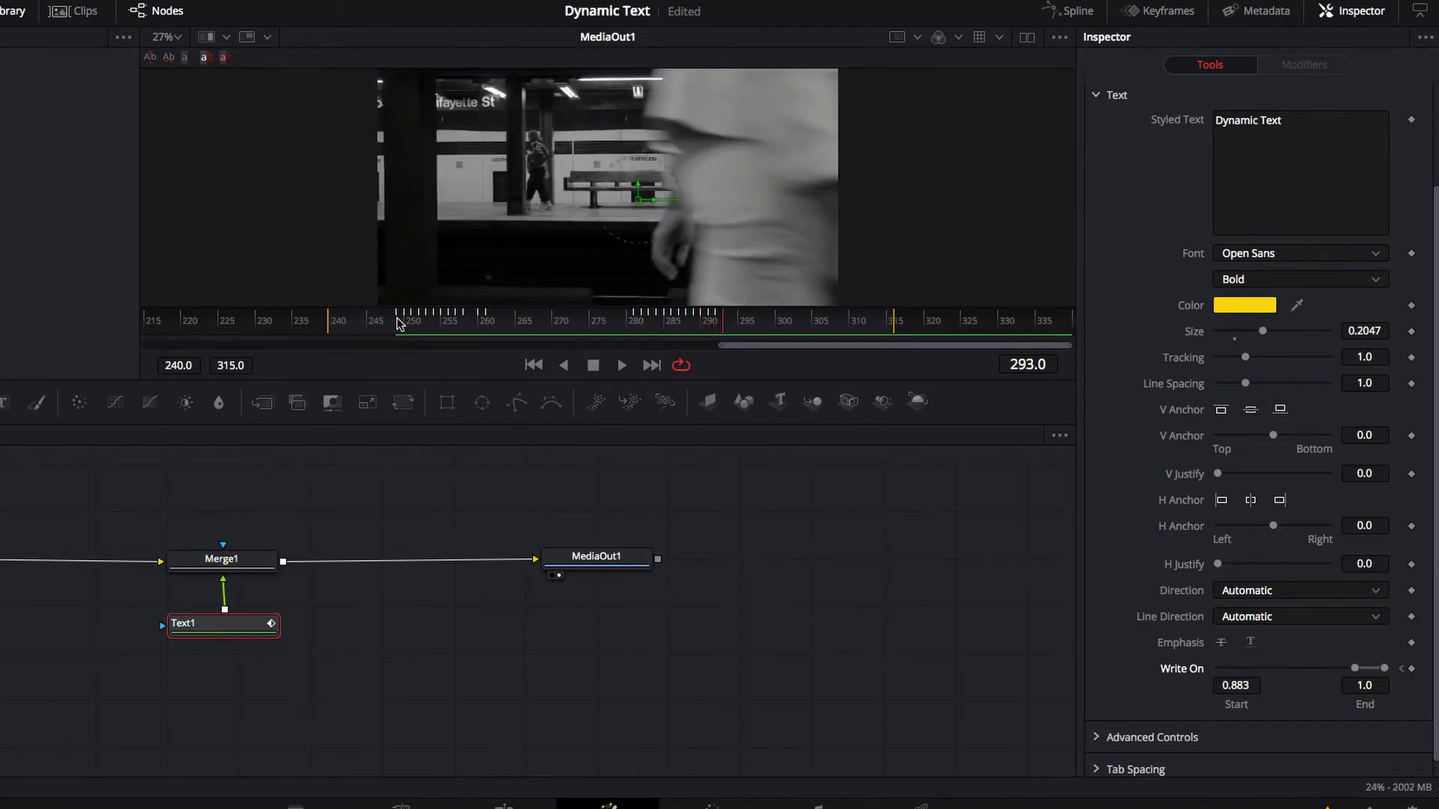
pyautogui.click(400, 324)
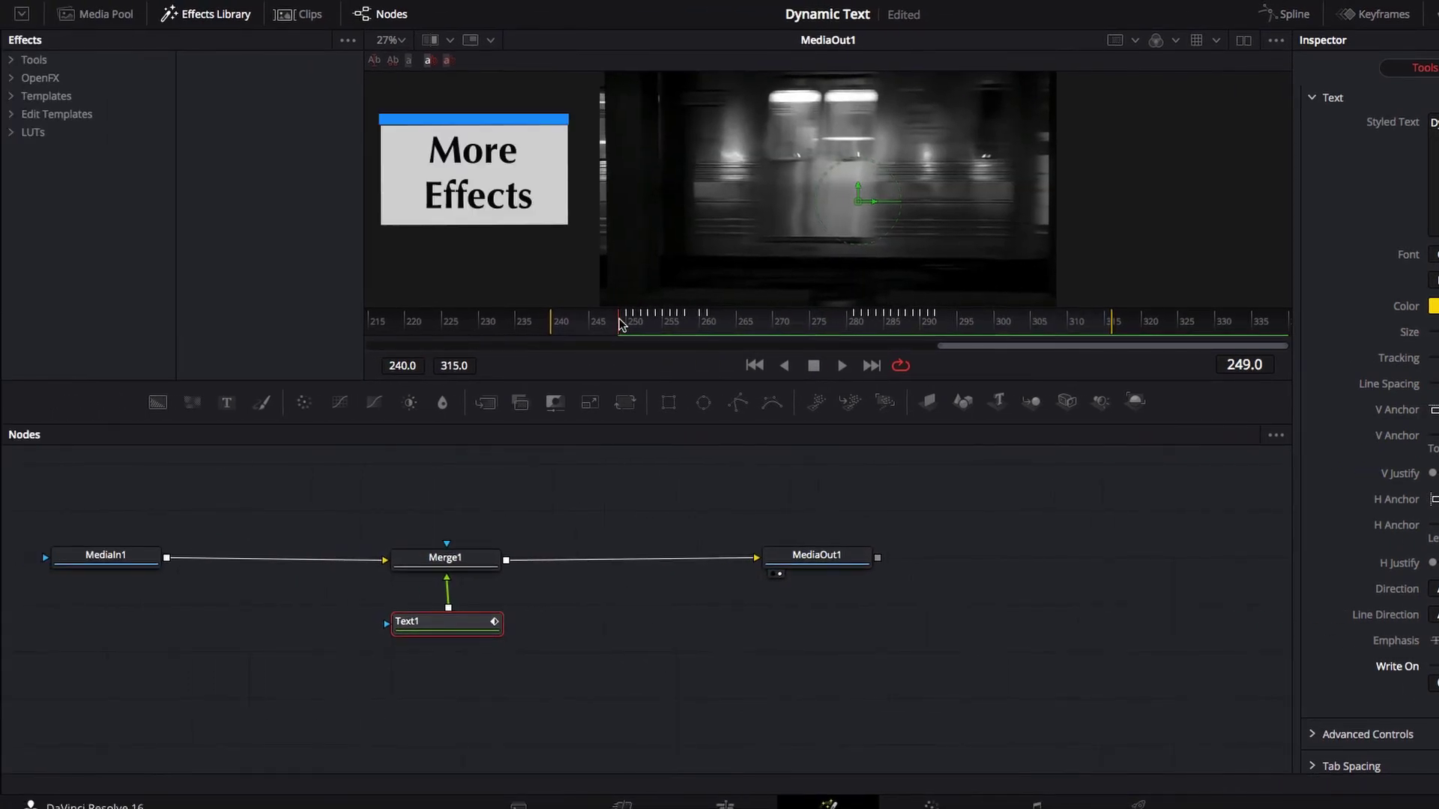
# - Space the Text1 and Merge1 nodes apart and insert a Blur node between them
pyautogui.moveTo(470, 631); pyautogui.dragTo(465, 720)
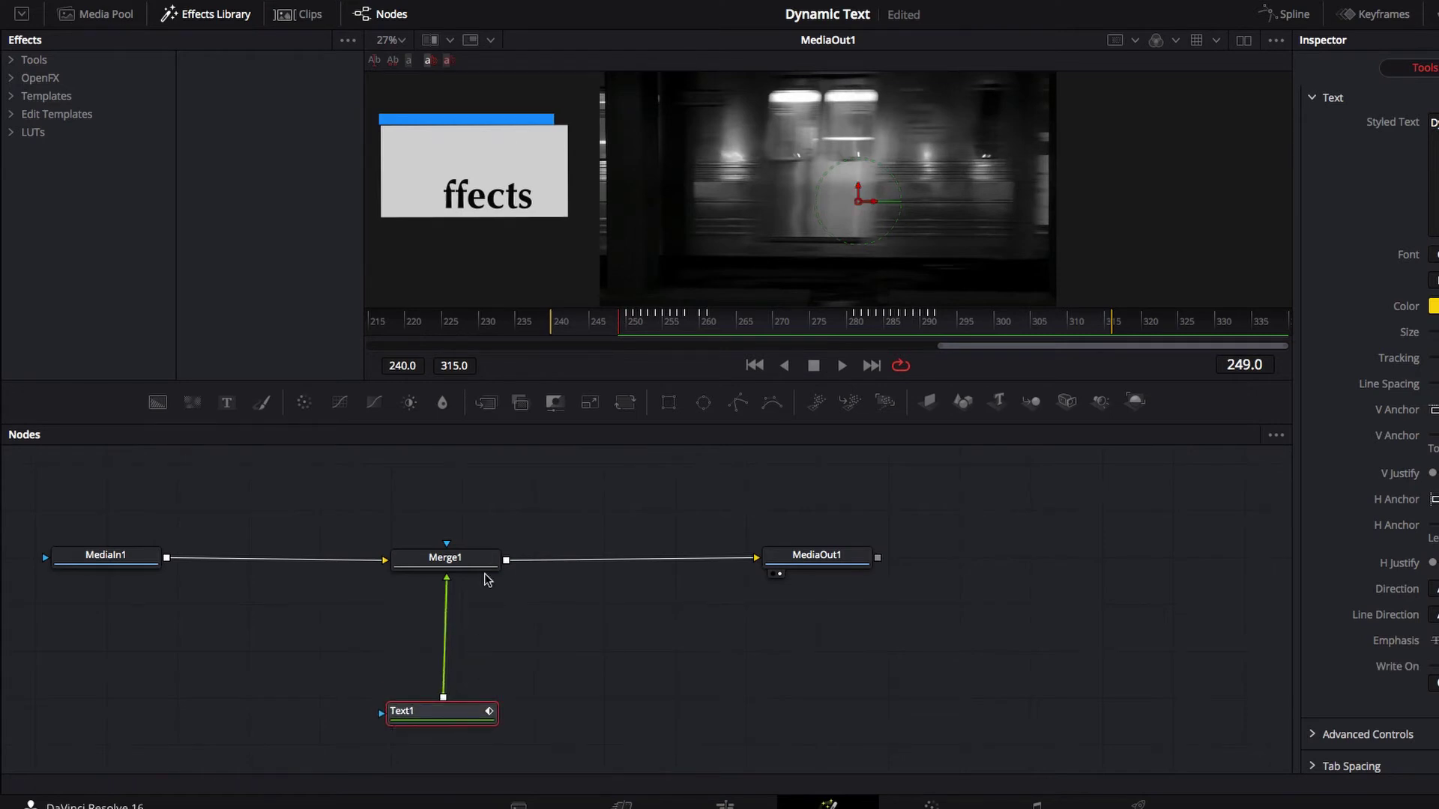
pyautogui.moveTo(478, 566); pyautogui.dragTo(475, 516)
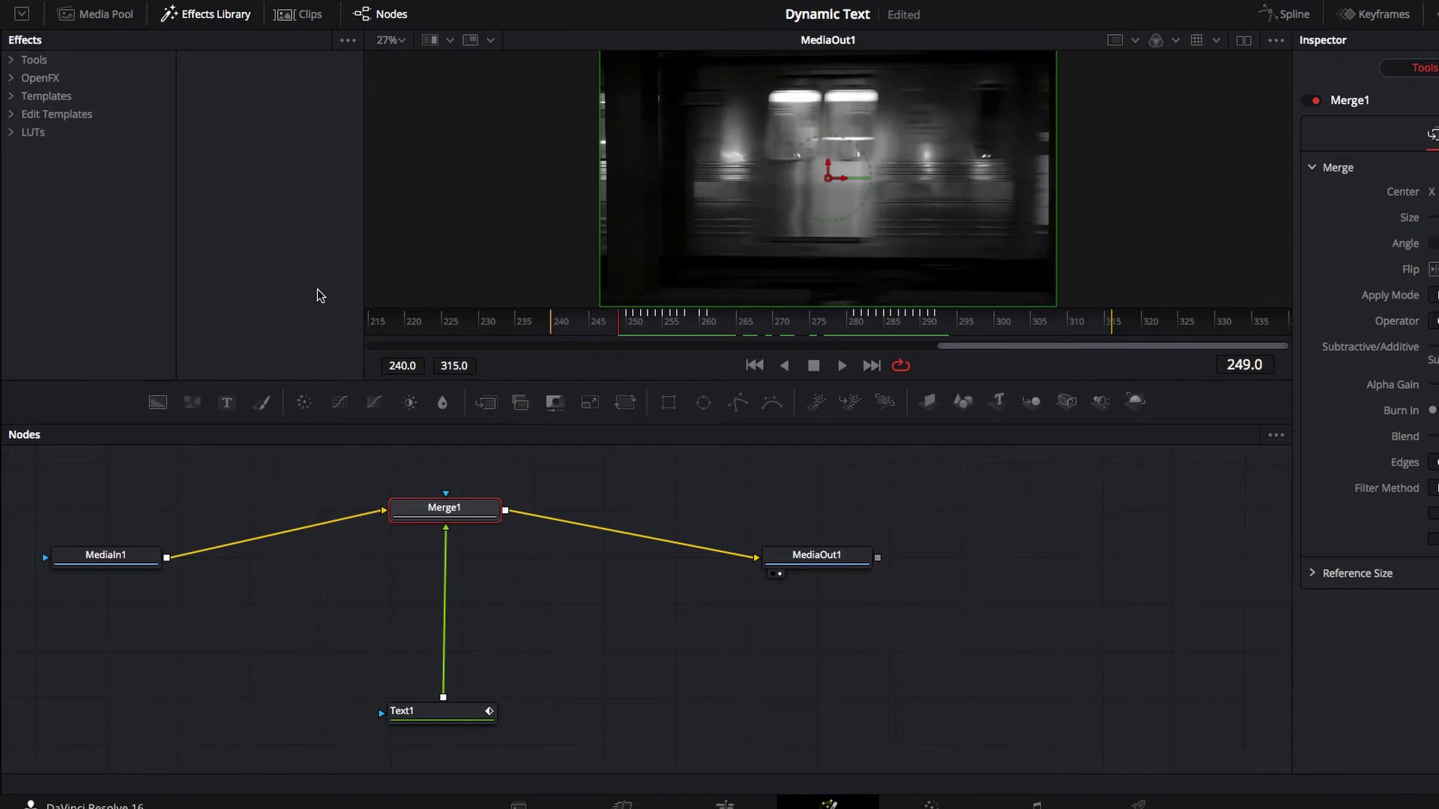
pyautogui.click(12, 60)
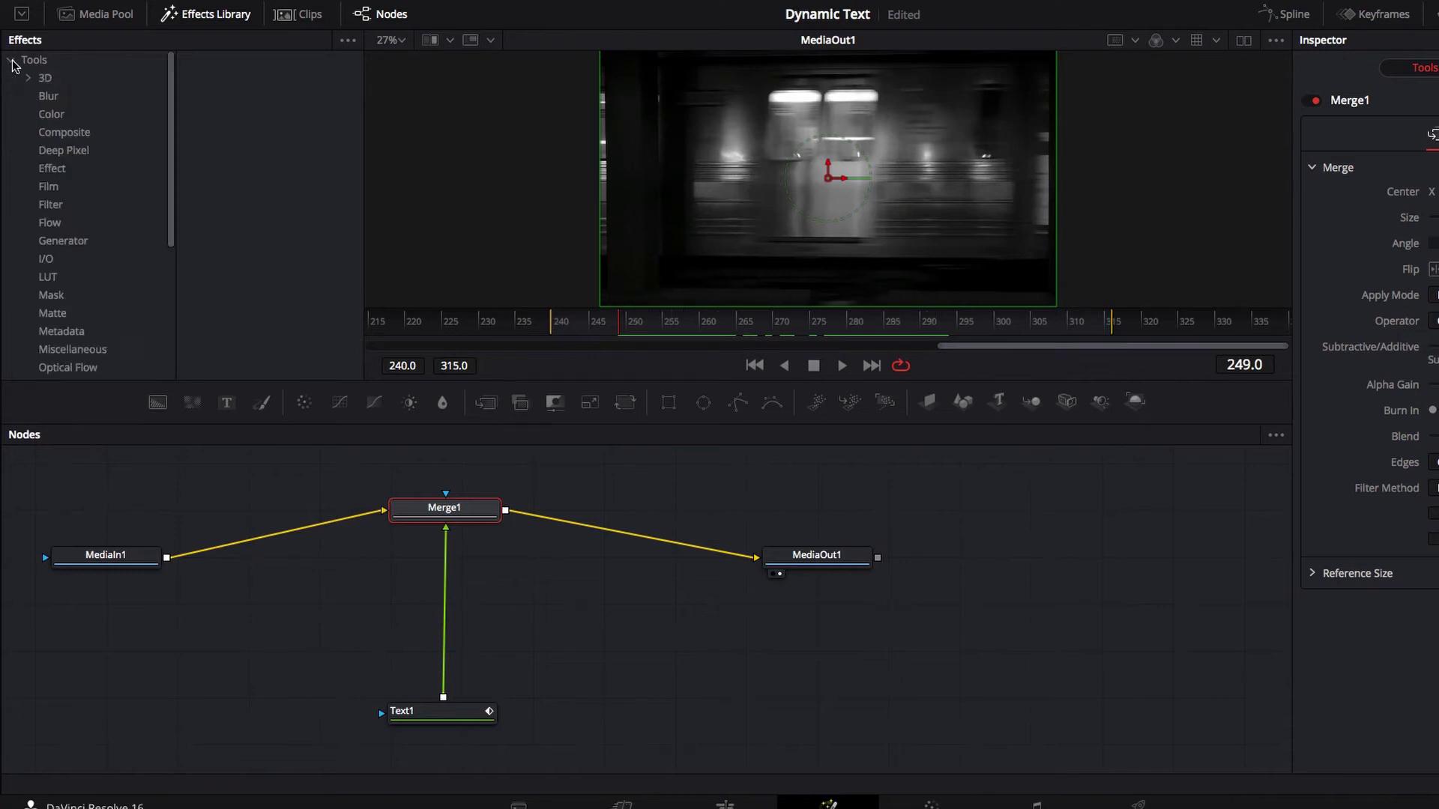
pyautogui.click(49, 98)
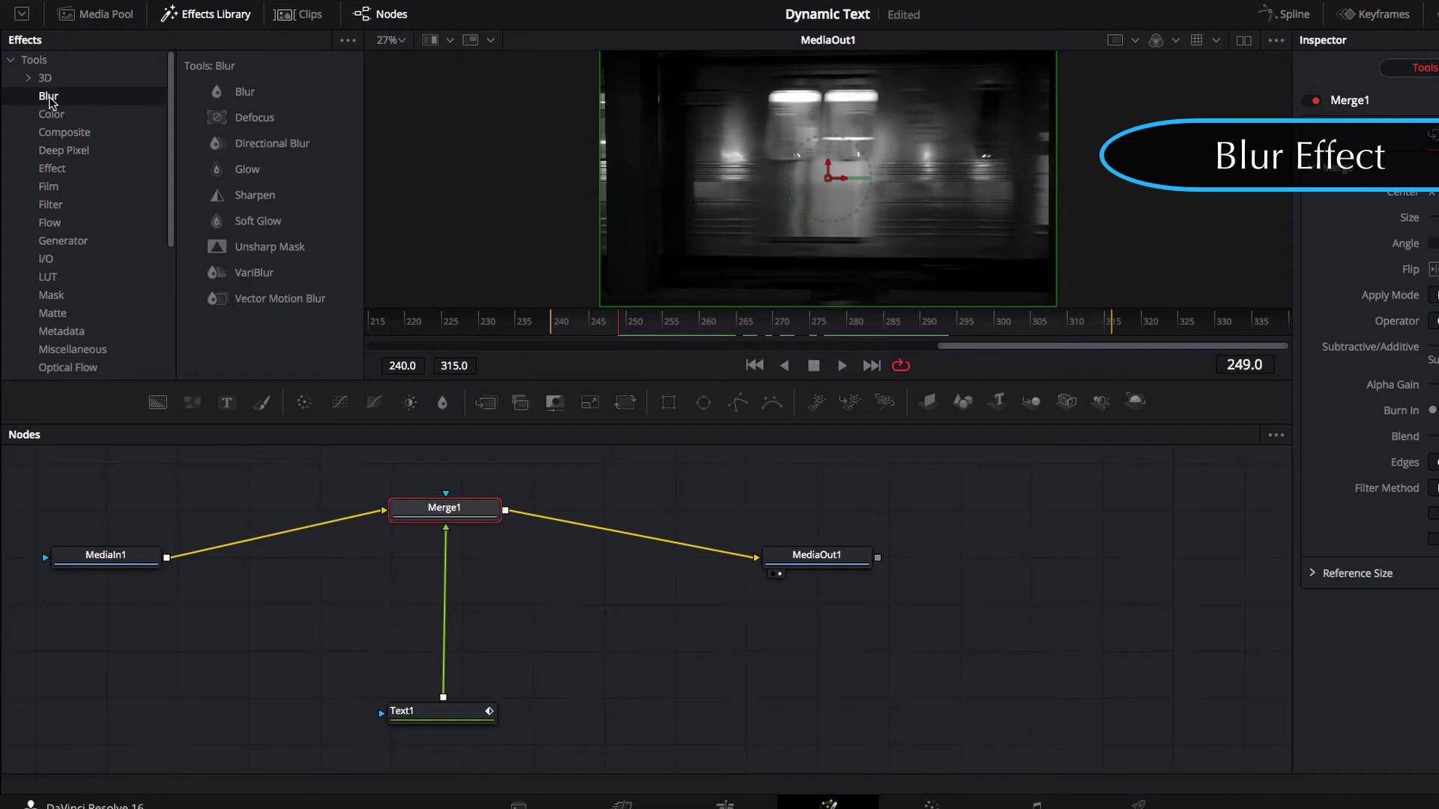
pyautogui.click(244, 94)
pyautogui.moveTo(244, 94); pyautogui.dragTo(446, 614)
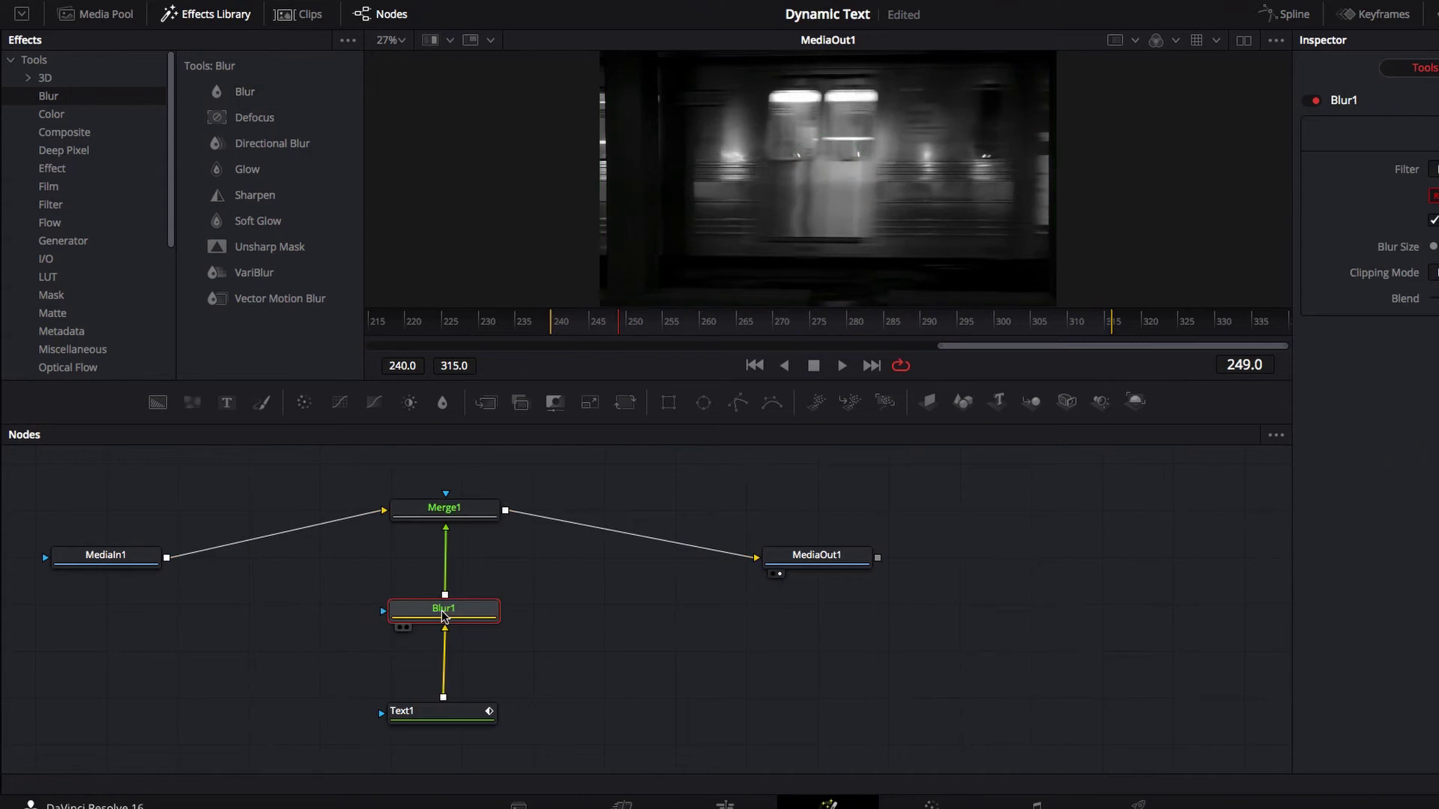
# - Set the Blur1 size to about 10.2 at frame 260 and mask it with a Rectangle centered at about X 0.723, Y 0.466
pyautogui.click(704, 329)
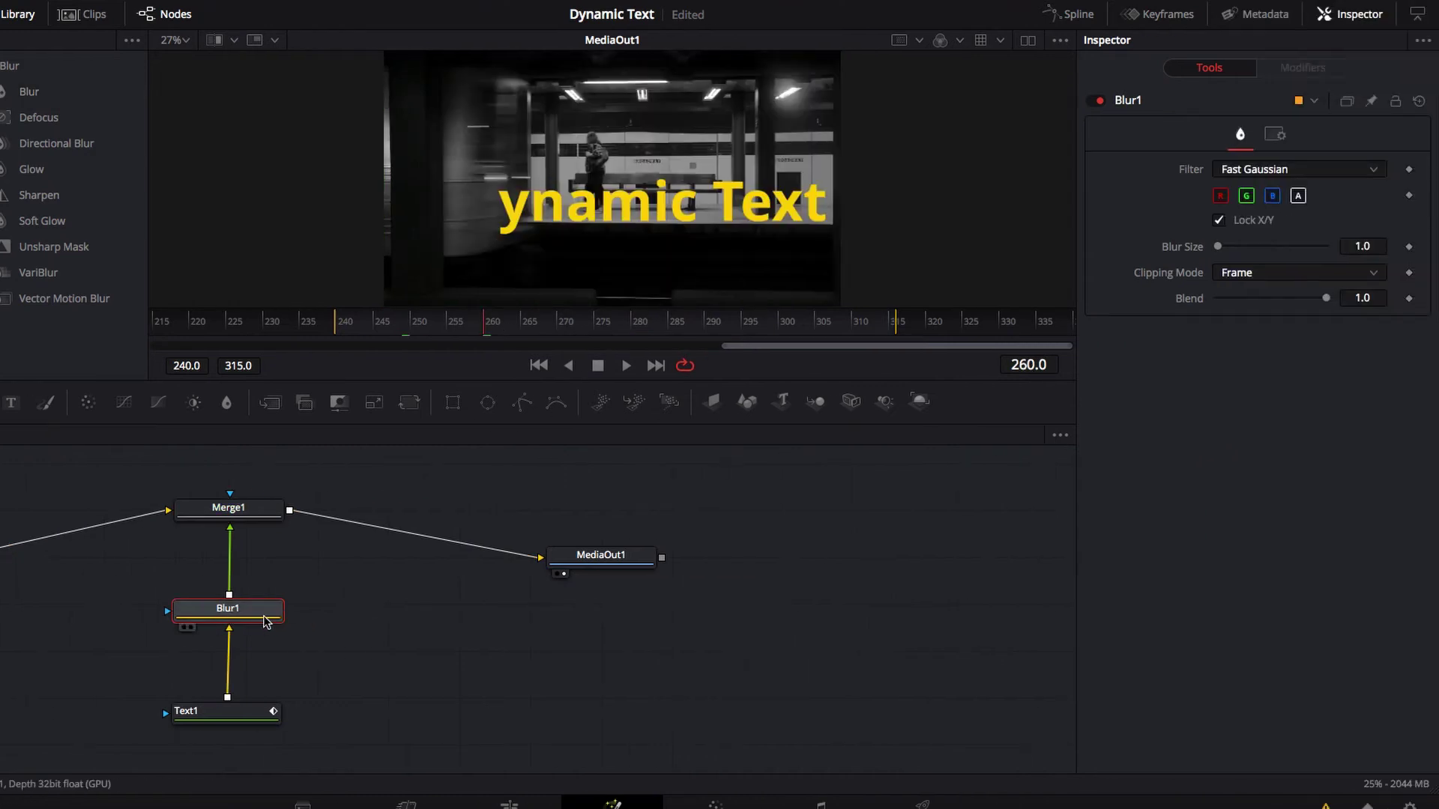
pyautogui.moveTo(1218, 246); pyautogui.dragTo(1230, 246)
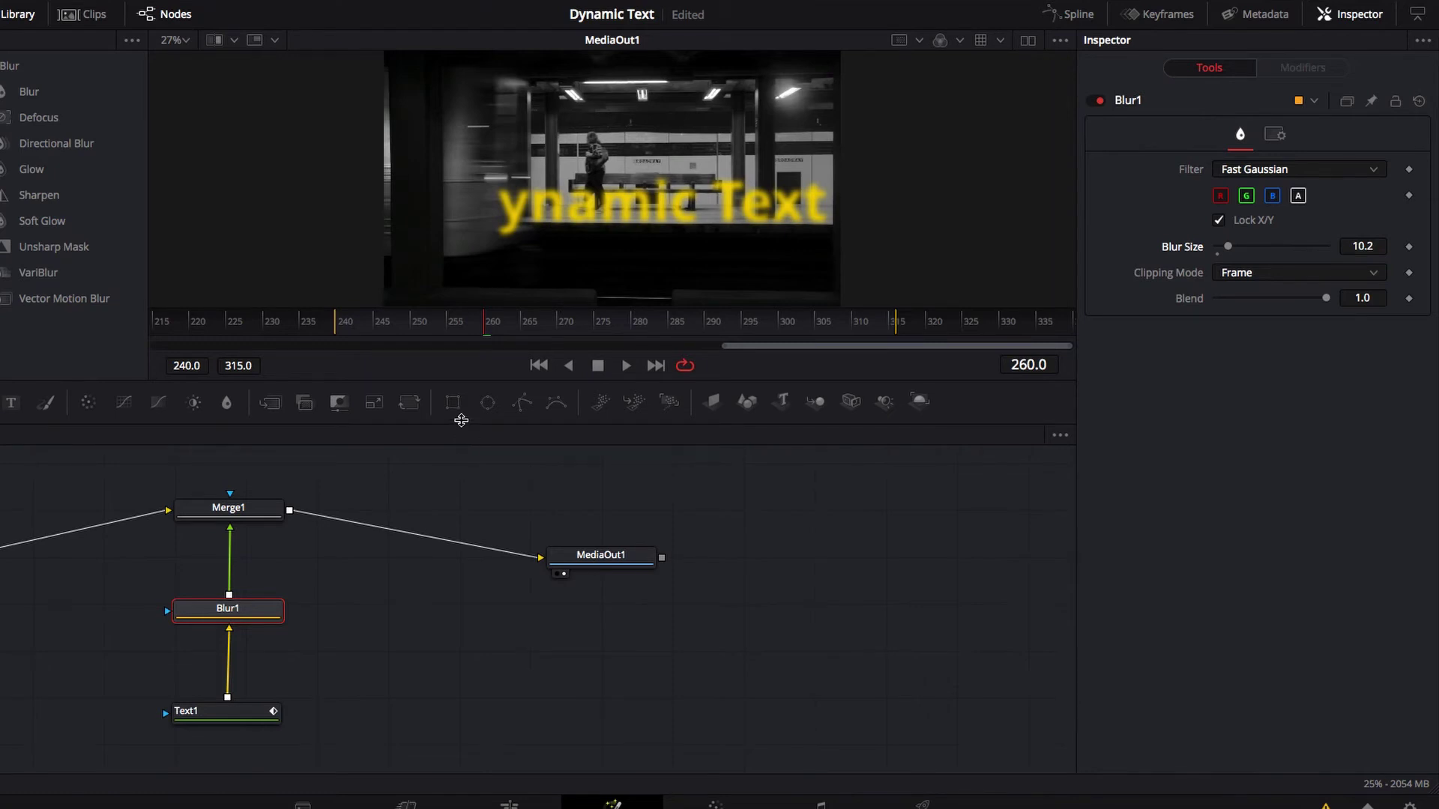
pyautogui.moveTo(452, 403); pyautogui.dragTo(167, 613)
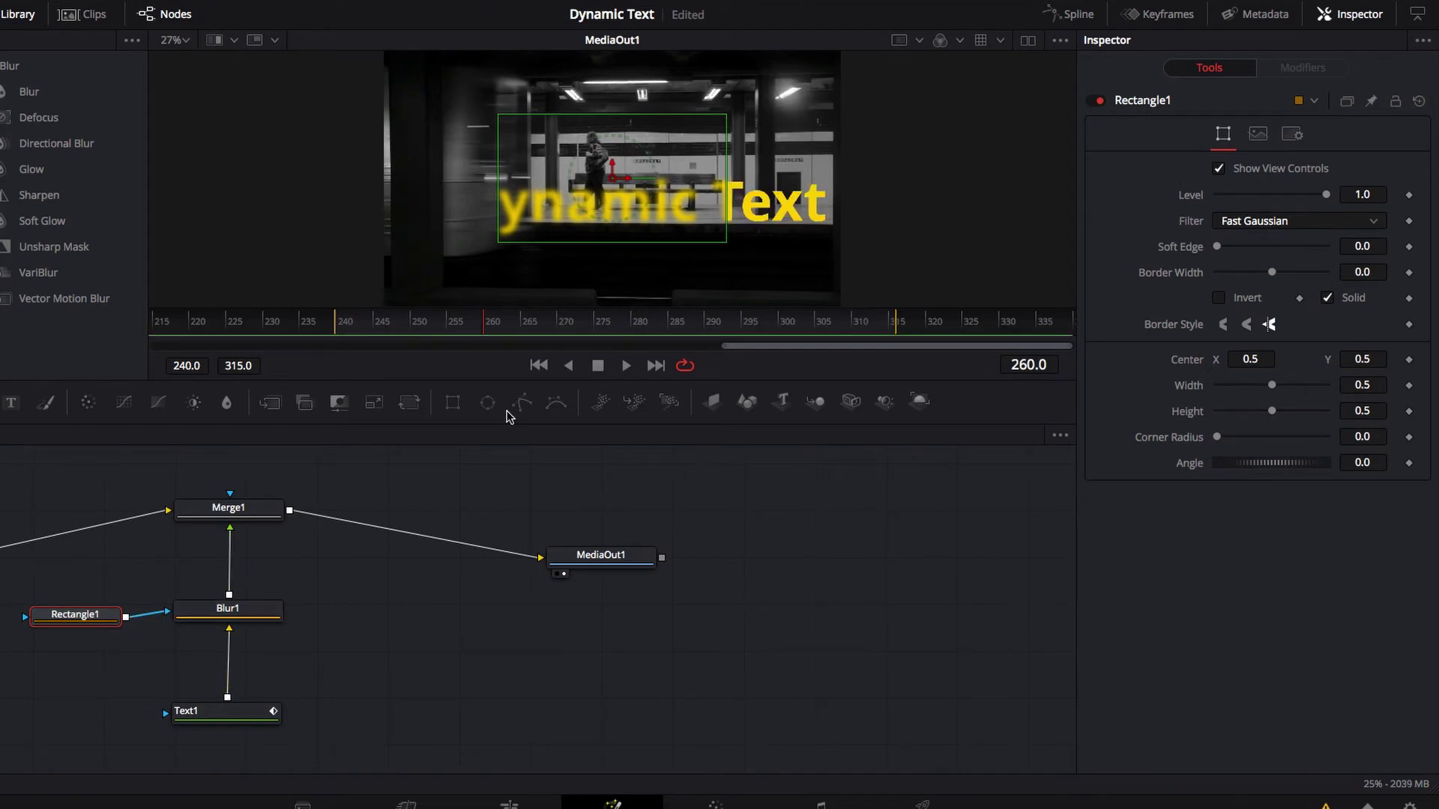
pyautogui.moveTo(612, 181); pyautogui.dragTo(716, 189)
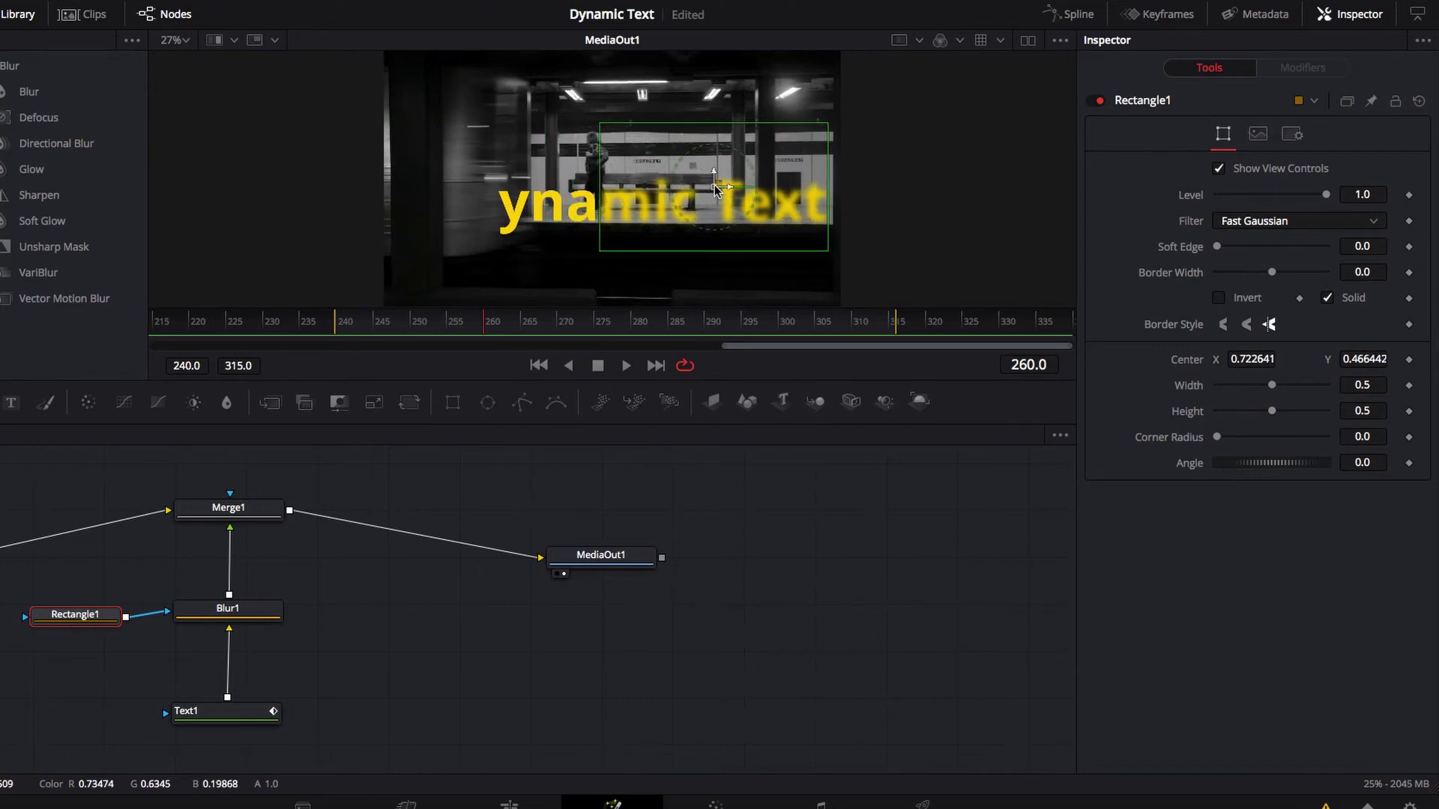
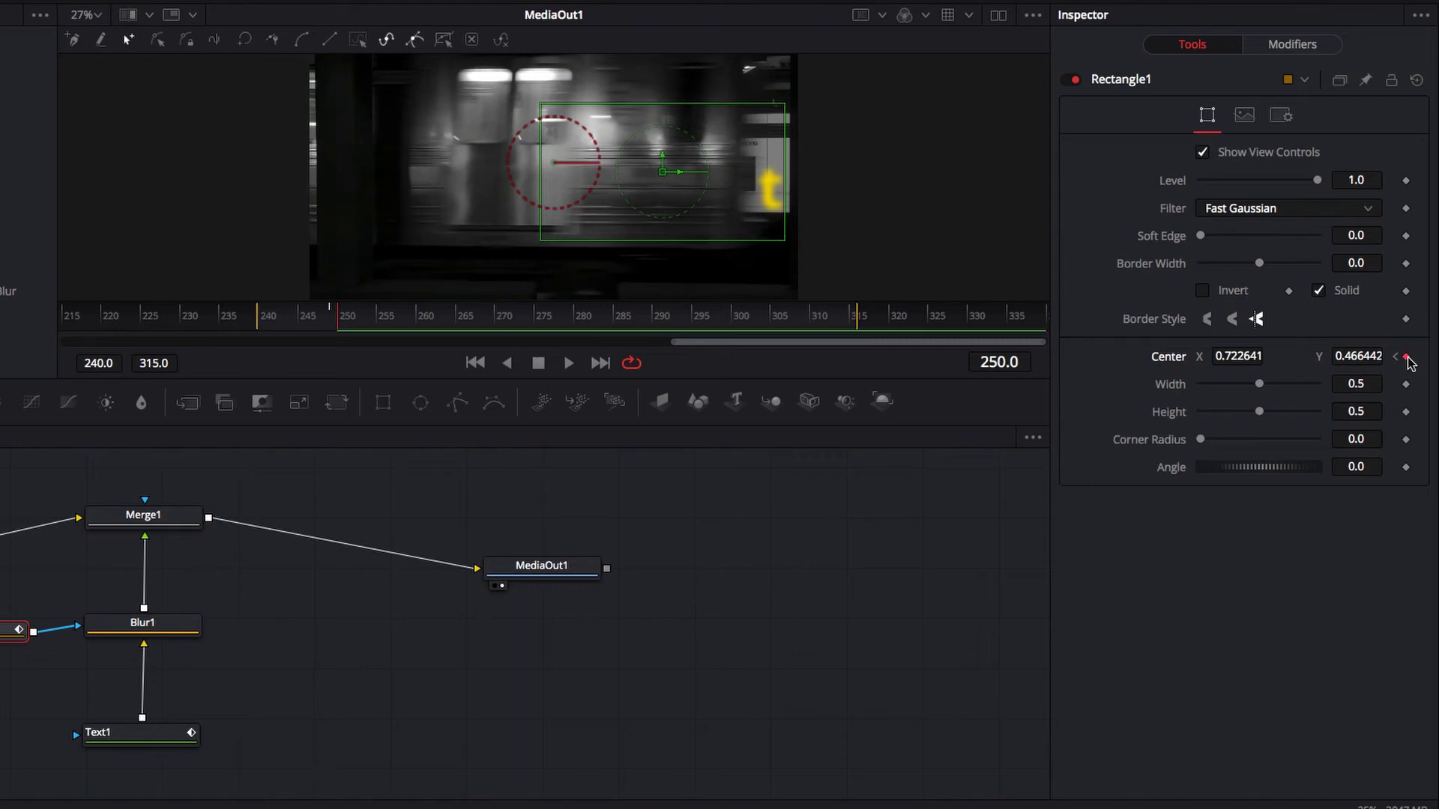
# - Set the Rectangle1 center to about X 0.670, Y 0.456 at frame 251 and X 0.604, Y 0.460 at frame 252
pyautogui.press('Right')
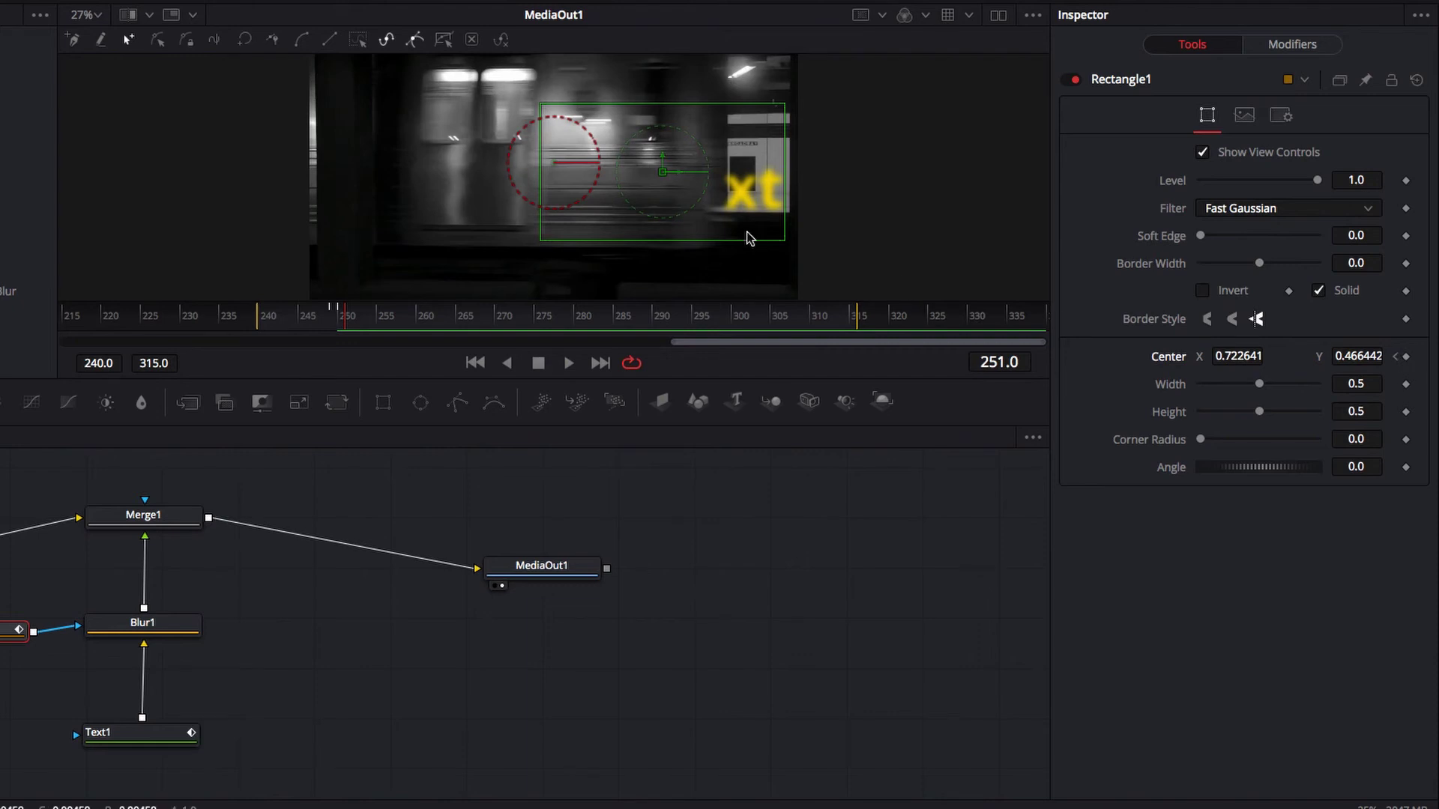
pyautogui.moveTo(664, 178); pyautogui.dragTo(639, 180)
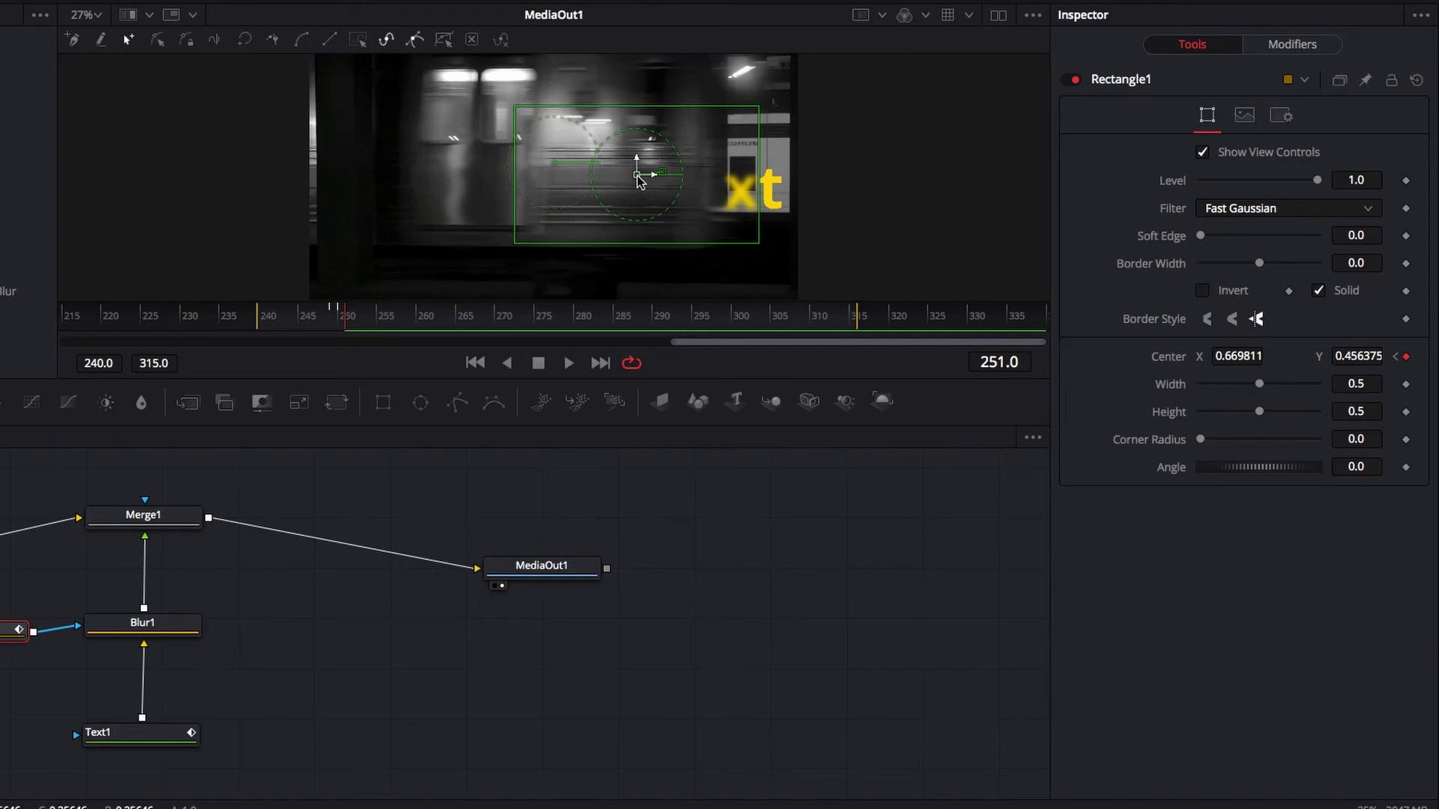
pyautogui.press('Right')
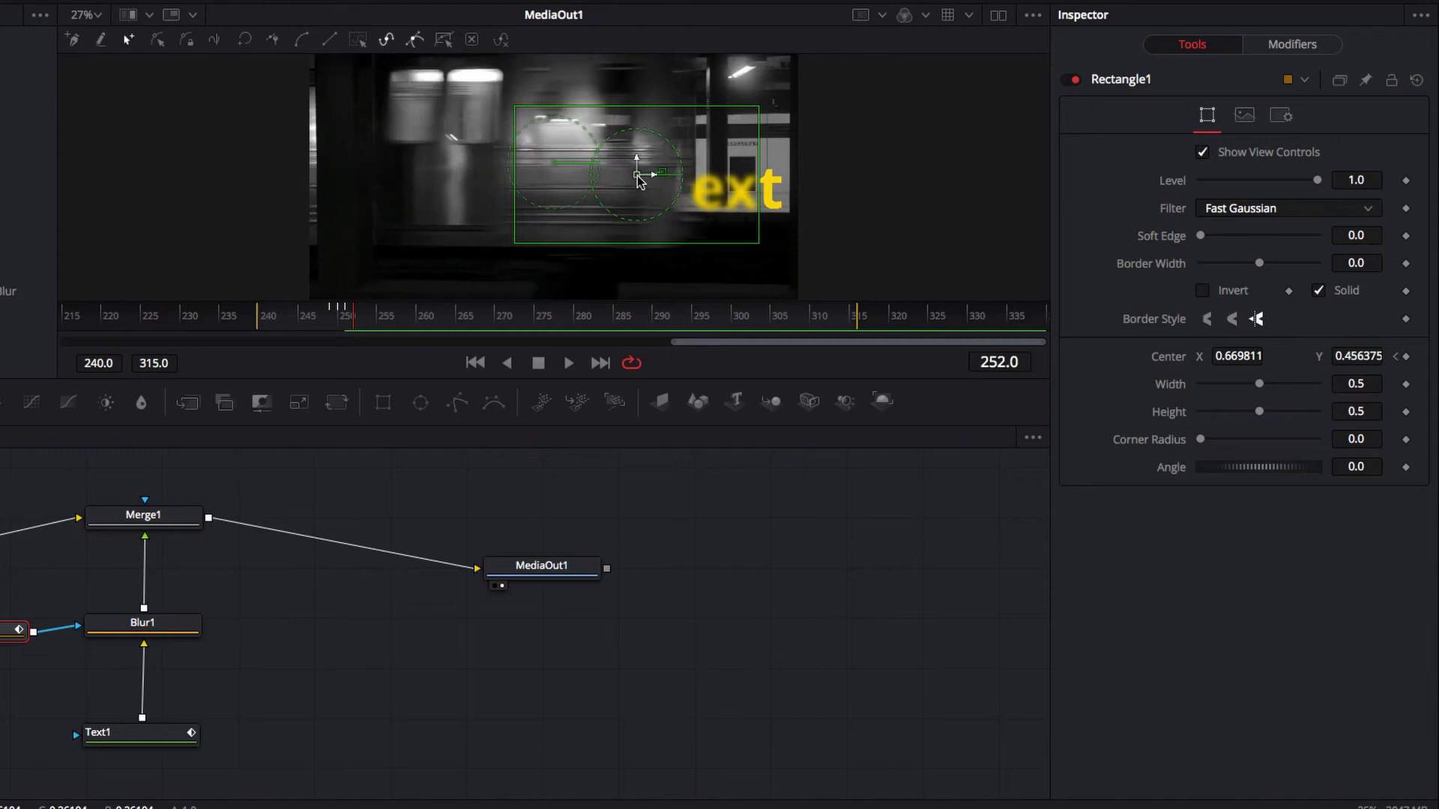
pyautogui.hscroll(1, 639, 181)
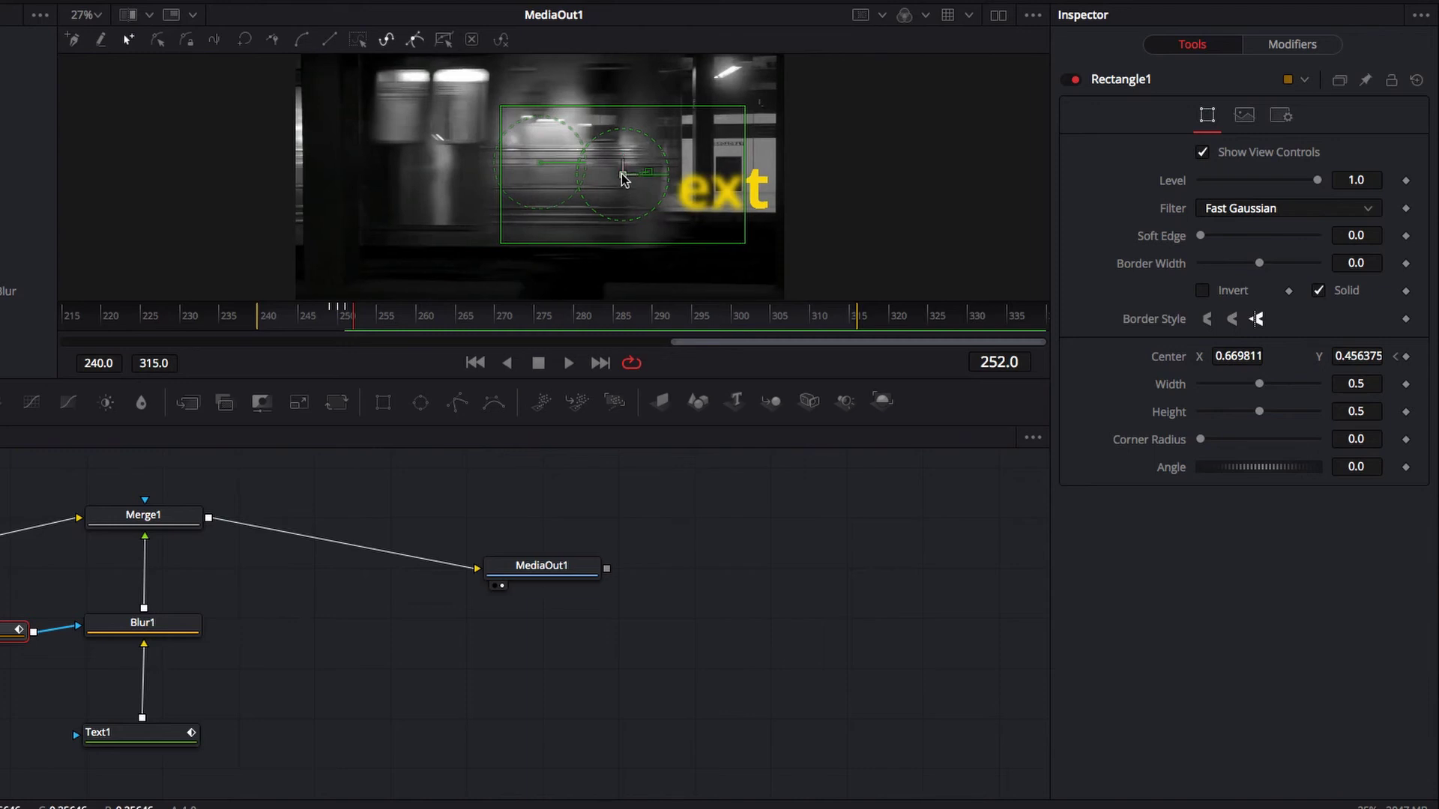
pyautogui.moveTo(622, 178); pyautogui.dragTo(592, 178)
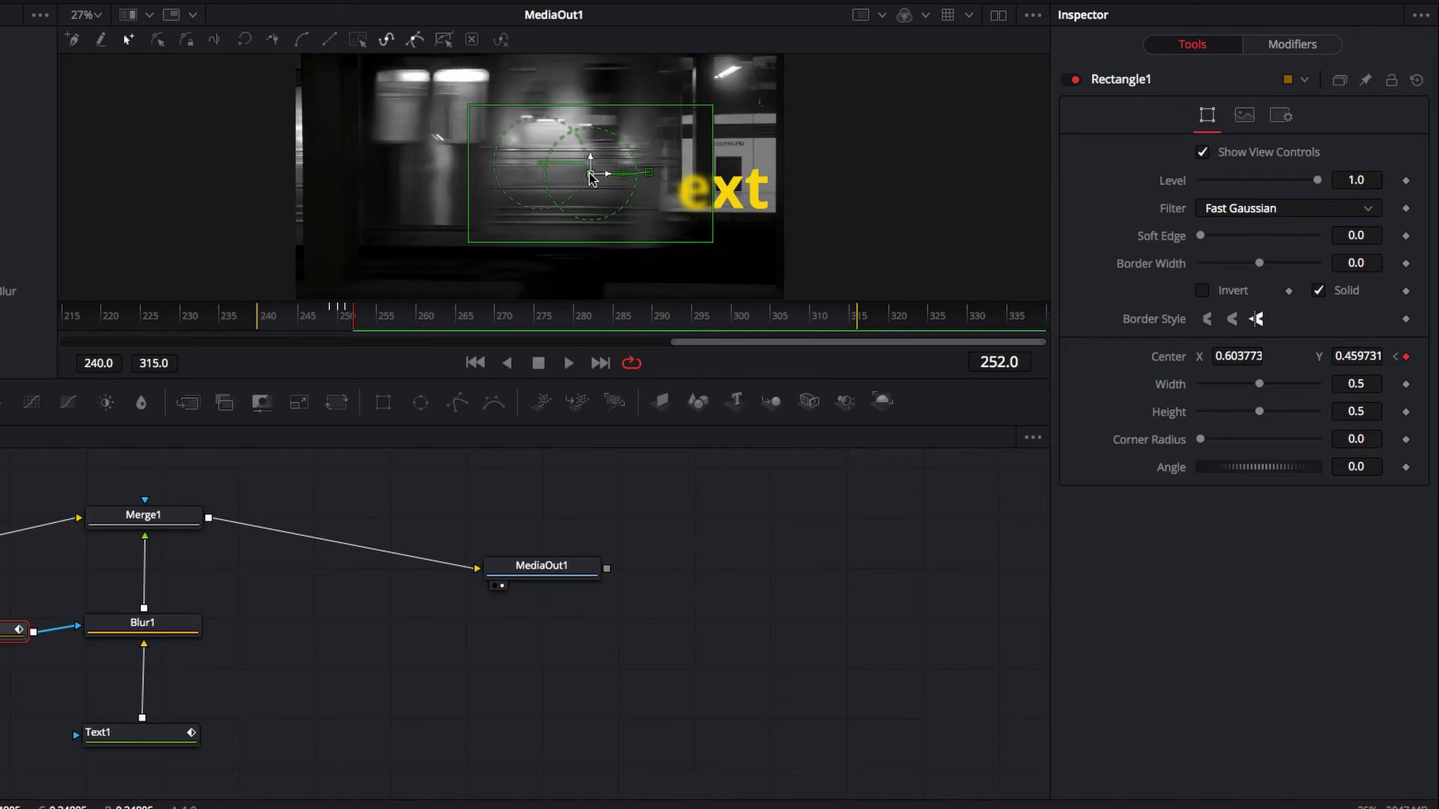
# - From frame 253, shift the Rectangle1 center frame by frame with the train's edge until it clears the text at about X -0.094, Y 0.473
pyautogui.press('Right')
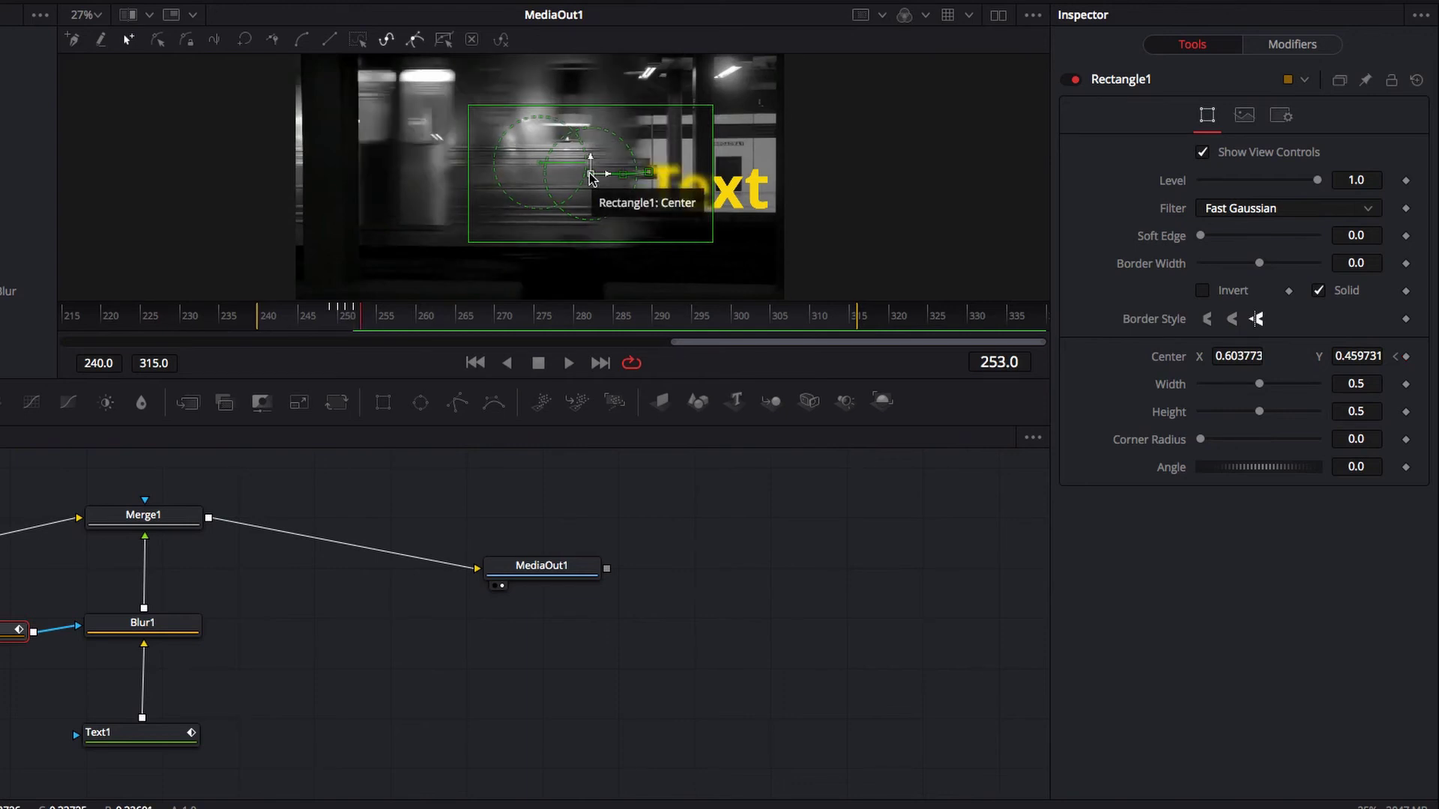
pyautogui.moveTo(591, 178); pyautogui.dragTo(252, 171)
pyautogui.press('Right')
pyautogui.press('Right')
pyautogui.press('Right')
pyautogui.press('Right')
pyautogui.press('Right')
pyautogui.press('Right')
pyautogui.press('Right')
pyautogui.press('Right')
pyautogui.press('Right')
pyautogui.press('Right')
pyautogui.press('Right')
pyautogui.press('Right')
pyautogui.press('Right')
pyautogui.press('Right')
pyautogui.press('Right')
pyautogui.press('Right')
pyautogui.press('Right')
pyautogui.press('Right')
pyautogui.press('Right')
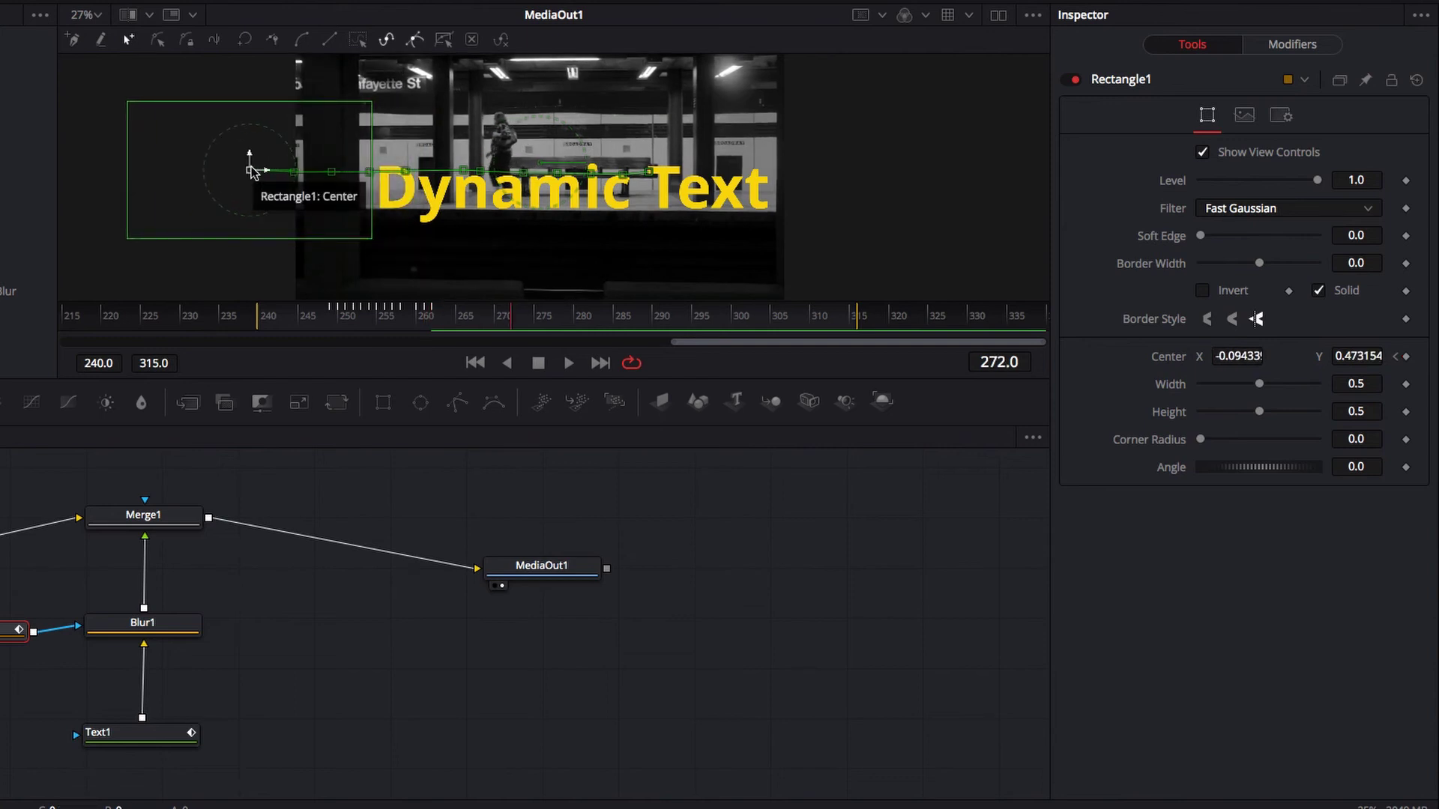
# - Add a Center keyframe to Rectangle1 at its off-text position around frame 280, just before the passing person reaches the title
pyautogui.press('Right')
pyautogui.press('Right')
pyautogui.press('Right')
pyautogui.press('Right')
pyautogui.press('Right')
pyautogui.press('Right')
pyautogui.press('Right')
pyautogui.press('Right')
pyautogui.press('Right')
pyautogui.click(1407, 357)
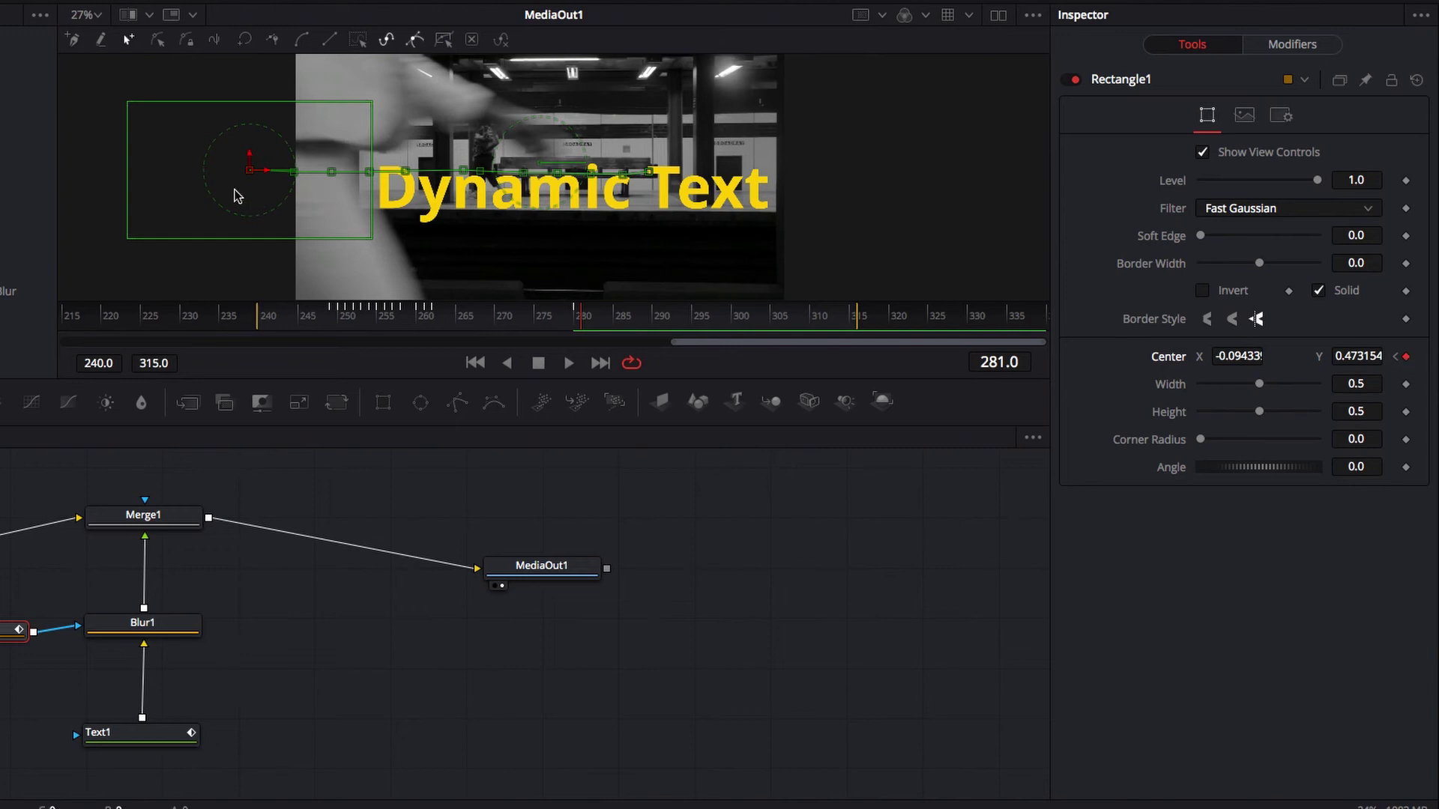
# - Set the Rectangle1 center to about X -0.004, Y 0.450 at frame 281 and X 0.070, Y 0.443 at frame 282
pyautogui.moveTo(249, 172); pyautogui.dragTo(293, 179)
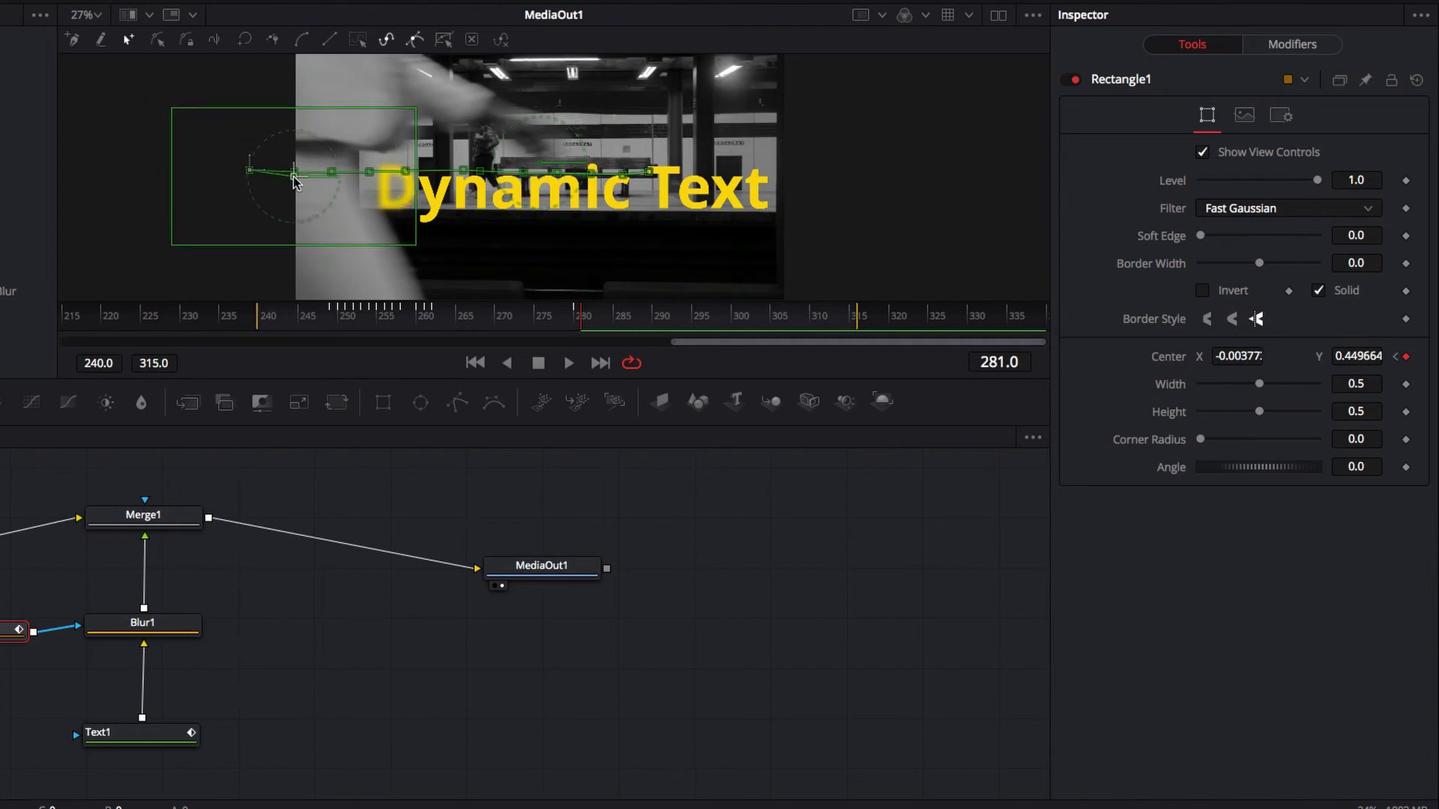
pyautogui.press('Right')
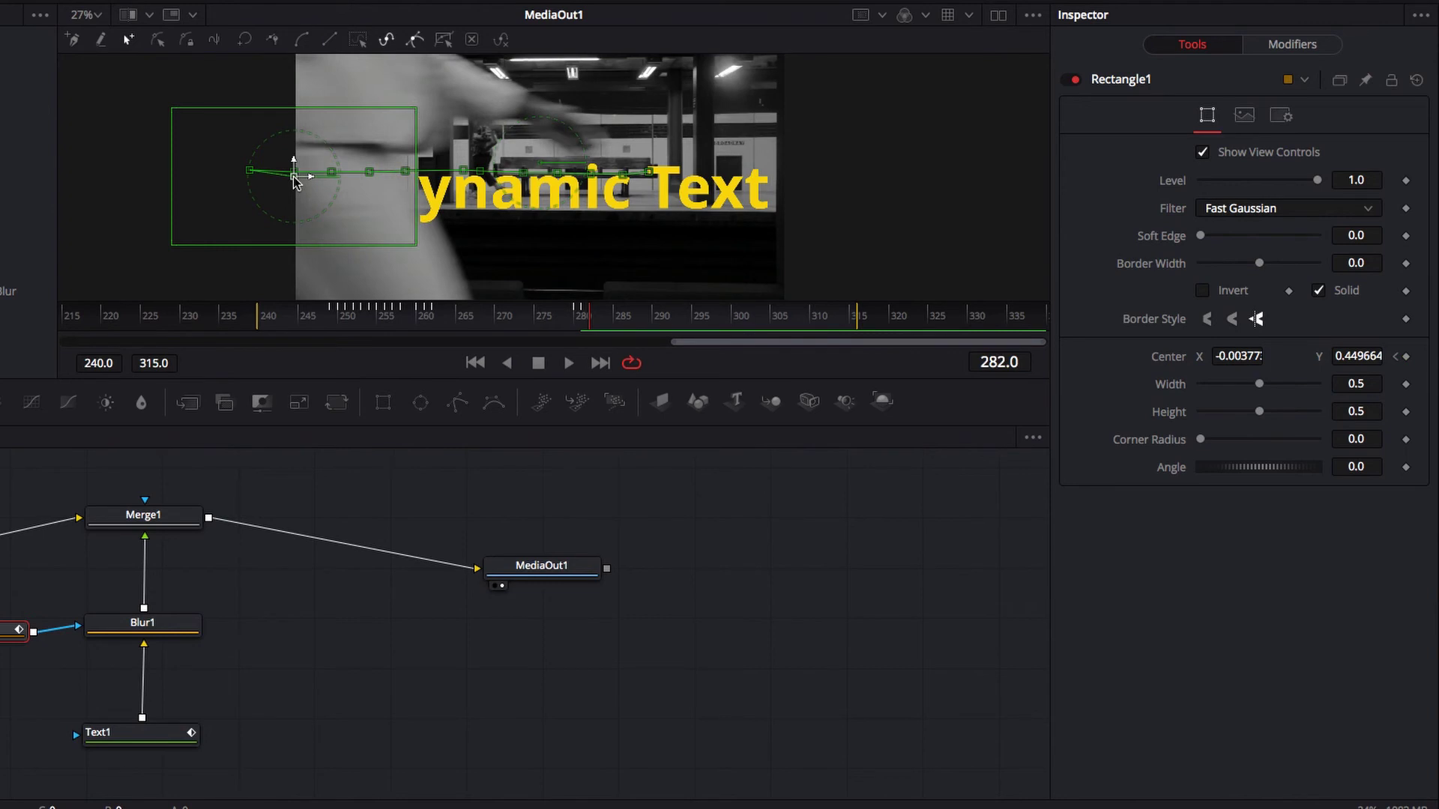
pyautogui.moveTo(294, 179); pyautogui.dragTo(331, 183)
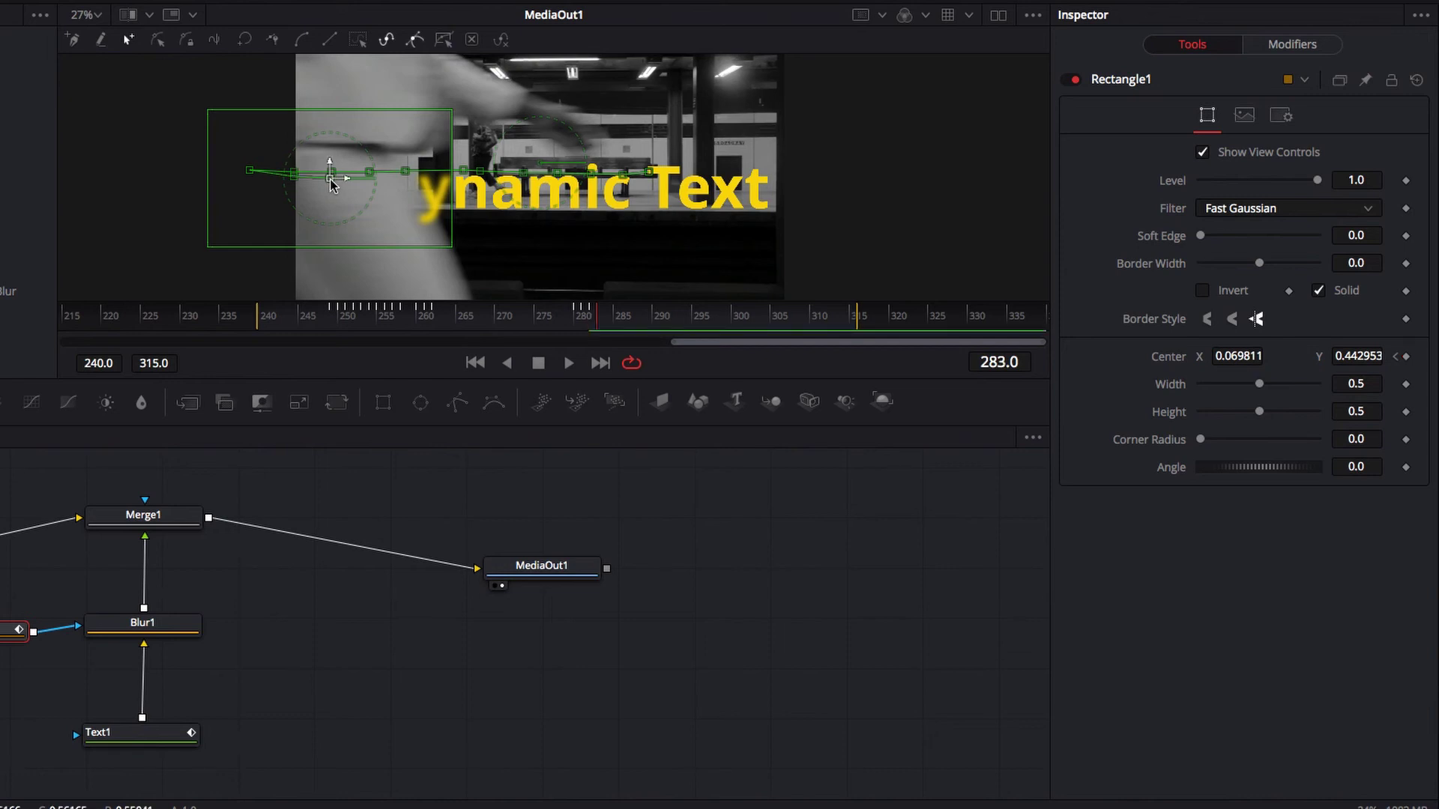
# - From frame 283, shift the Rectangle1 center frame by frame with the passing person to about X 0.726, Y 0.423
pyautogui.moveTo(332, 183); pyautogui.dragTo(651, 185)
pyautogui.press('Right')
pyautogui.press('Right')
pyautogui.press('Right')
pyautogui.press('Right')
pyautogui.press('Right')
pyautogui.press('Right')
pyautogui.press('Right')
pyautogui.press('Right')
pyautogui.press('Right')
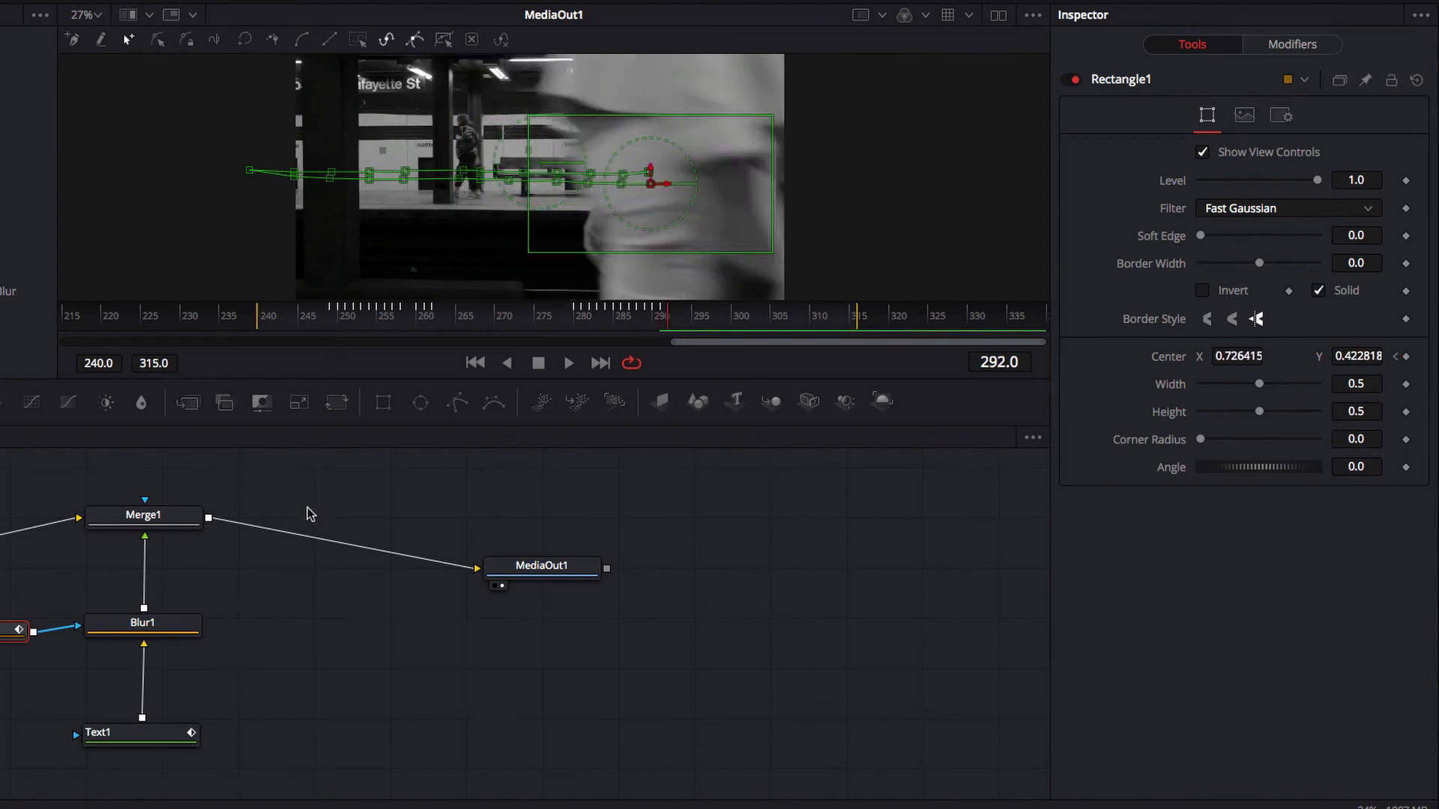
# - Check the blurred edge letters frame by frame on MediaOut1, from the train's reveal around frame 250 through the passer-by at frame 292
pyautogui.click(524, 568)
pyautogui.click(349, 319)
pyautogui.press('Left')
pyautogui.press('Left')
pyautogui.press('Right')
pyautogui.press('Right')
pyautogui.press('Right')
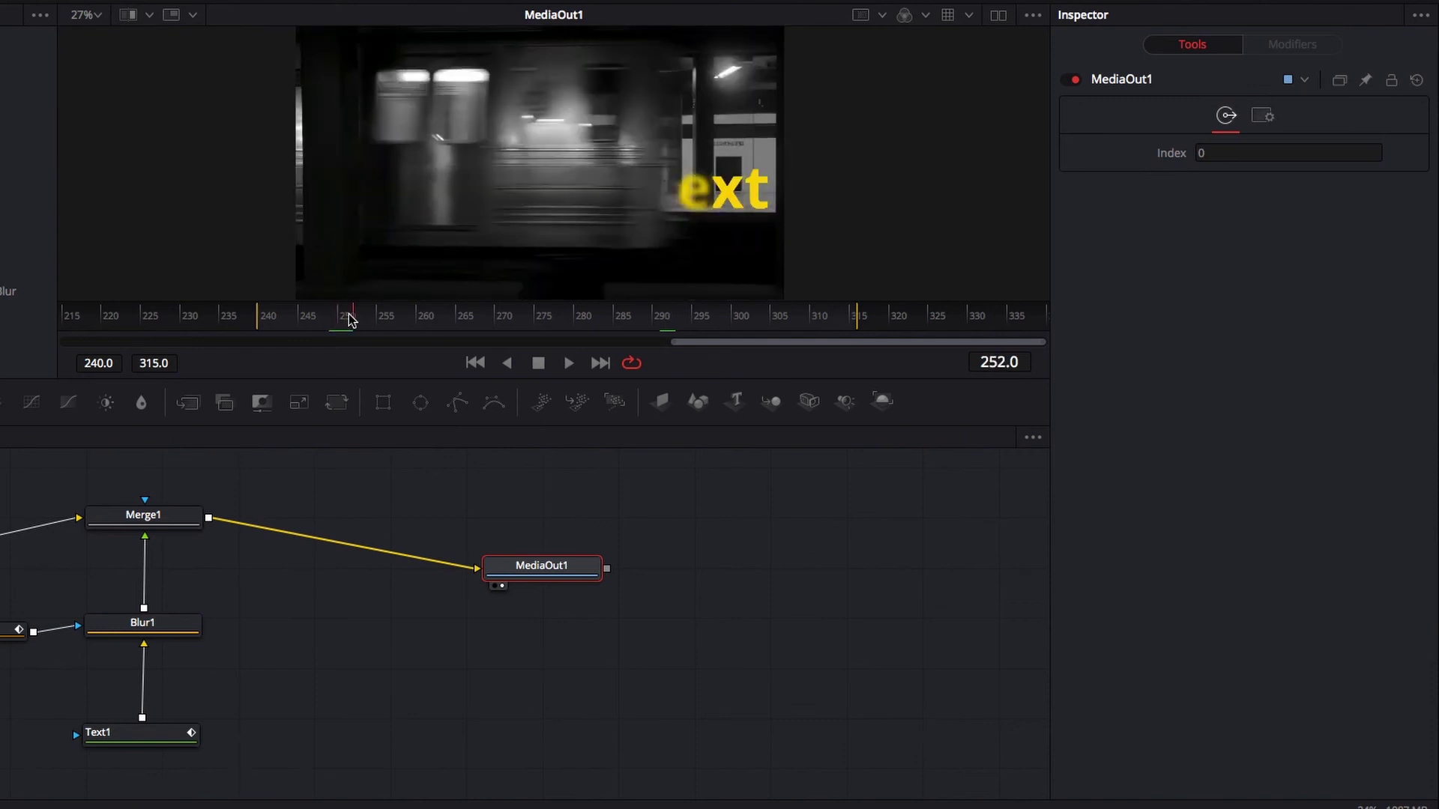
pyautogui.press('Right')
pyautogui.press('Right')
pyautogui.press('Right')
pyautogui.press('Right')
pyautogui.press('Right')
pyautogui.press('Right')
pyautogui.press('Right')
pyautogui.press('Right')
pyautogui.press('Right')
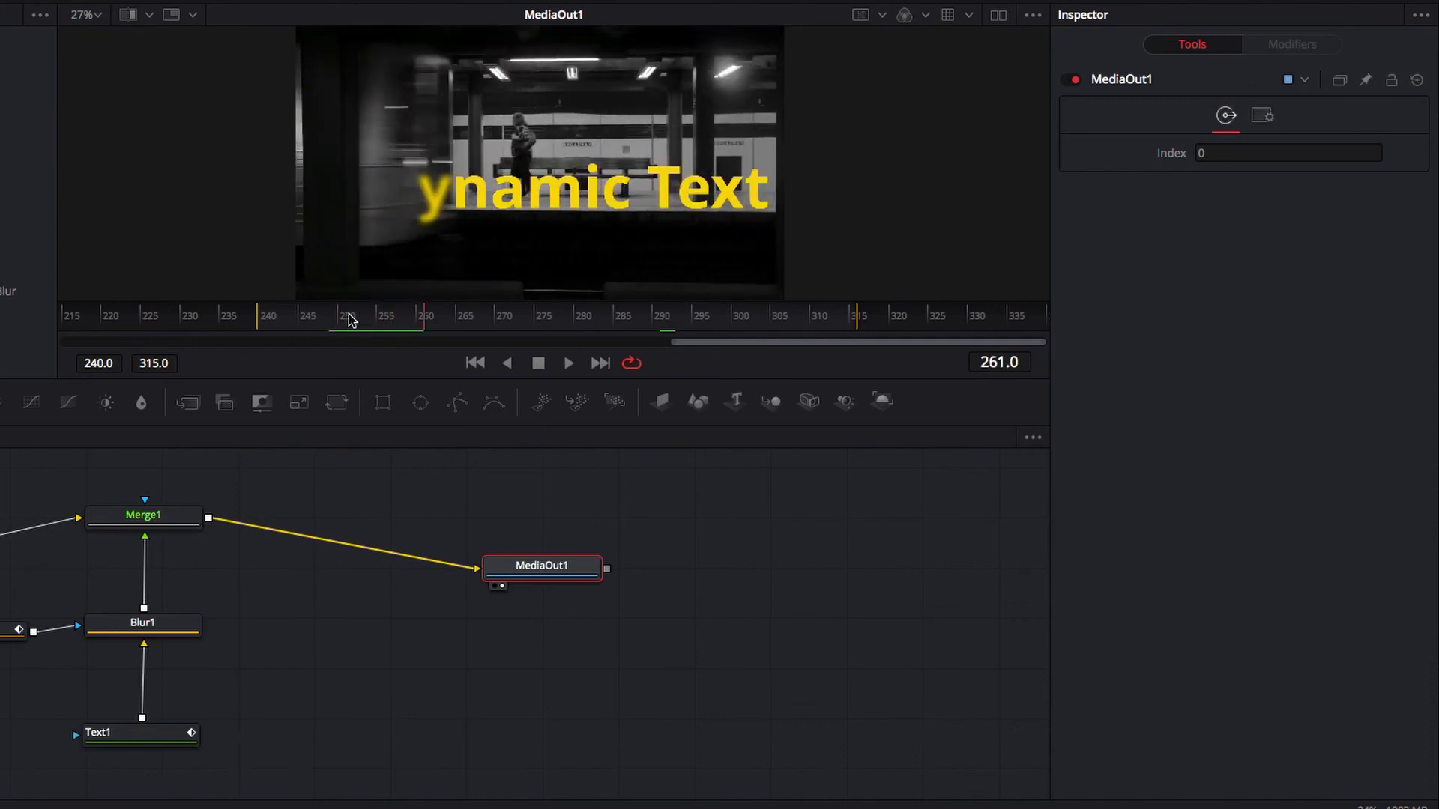
pyautogui.press('Right')
pyautogui.press('Right')
pyautogui.press('Right')
pyautogui.press('Right')
pyautogui.press('Right')
pyautogui.press('Right')
pyautogui.press('Right')
pyautogui.press('Right')
pyautogui.press('Right')
pyautogui.press('Right')
pyautogui.press('Right')
pyautogui.press('Right')
pyautogui.press('Right')
pyautogui.press('Right')
pyautogui.press('Right')
pyautogui.press('Right')
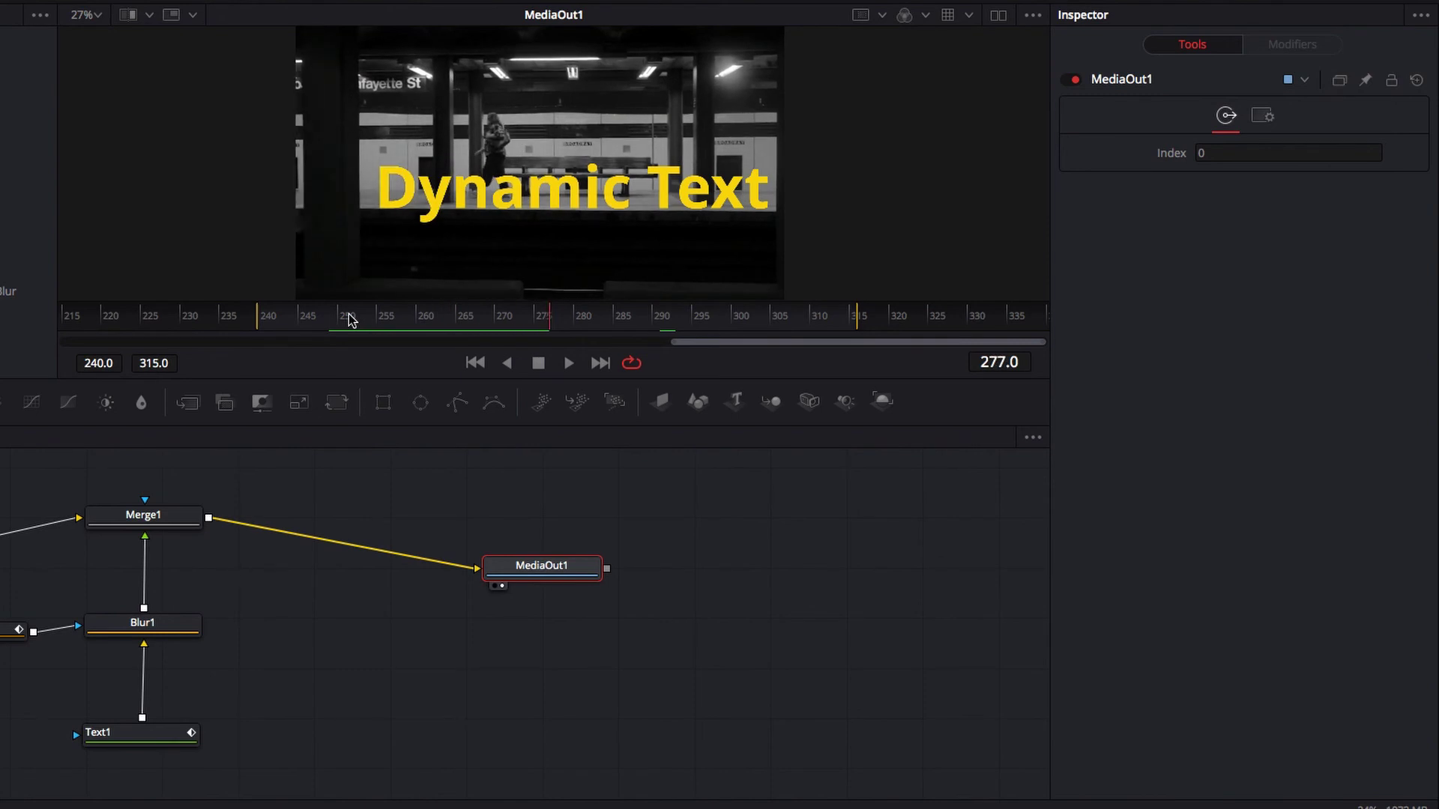
pyautogui.press('Right')
pyautogui.press('Right')
pyautogui.press('Right')
pyautogui.press('Right')
pyautogui.press('Right')
pyautogui.press('Right')
pyautogui.press('Right')
pyautogui.press('Right')
pyautogui.press('Right')
pyautogui.press('Right')
pyautogui.press('Right')
pyautogui.press('Right')
pyautogui.press('Right')
pyautogui.press('Right')
pyautogui.press('Right')
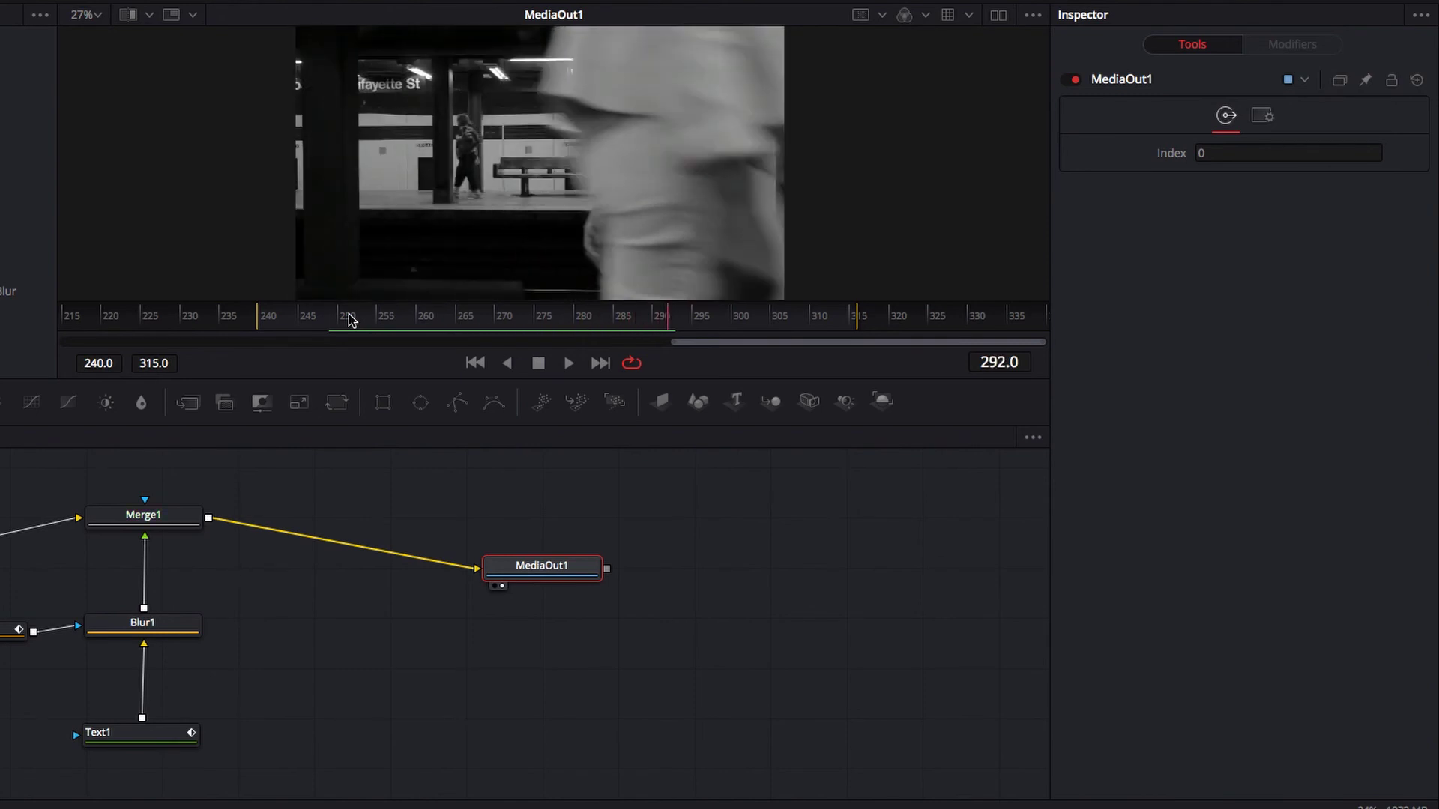
# - At frame 262, make room in the node tree above Blur1 and insert a Soft Glow between Blur1 and Merge1
pyautogui.click(348, 318)
pyautogui.click(433, 319)
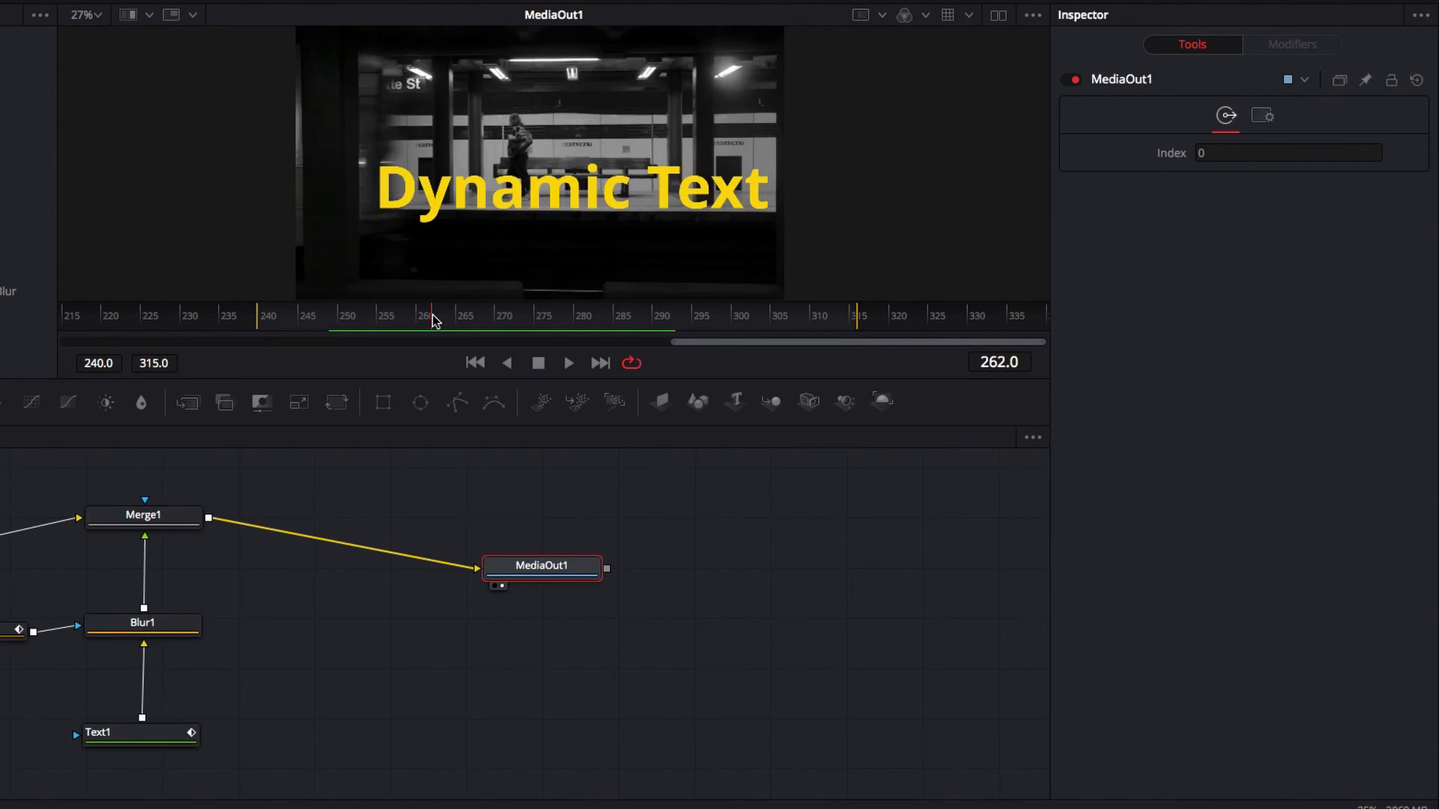
pyautogui.click(414, 321)
pyautogui.click(431, 321)
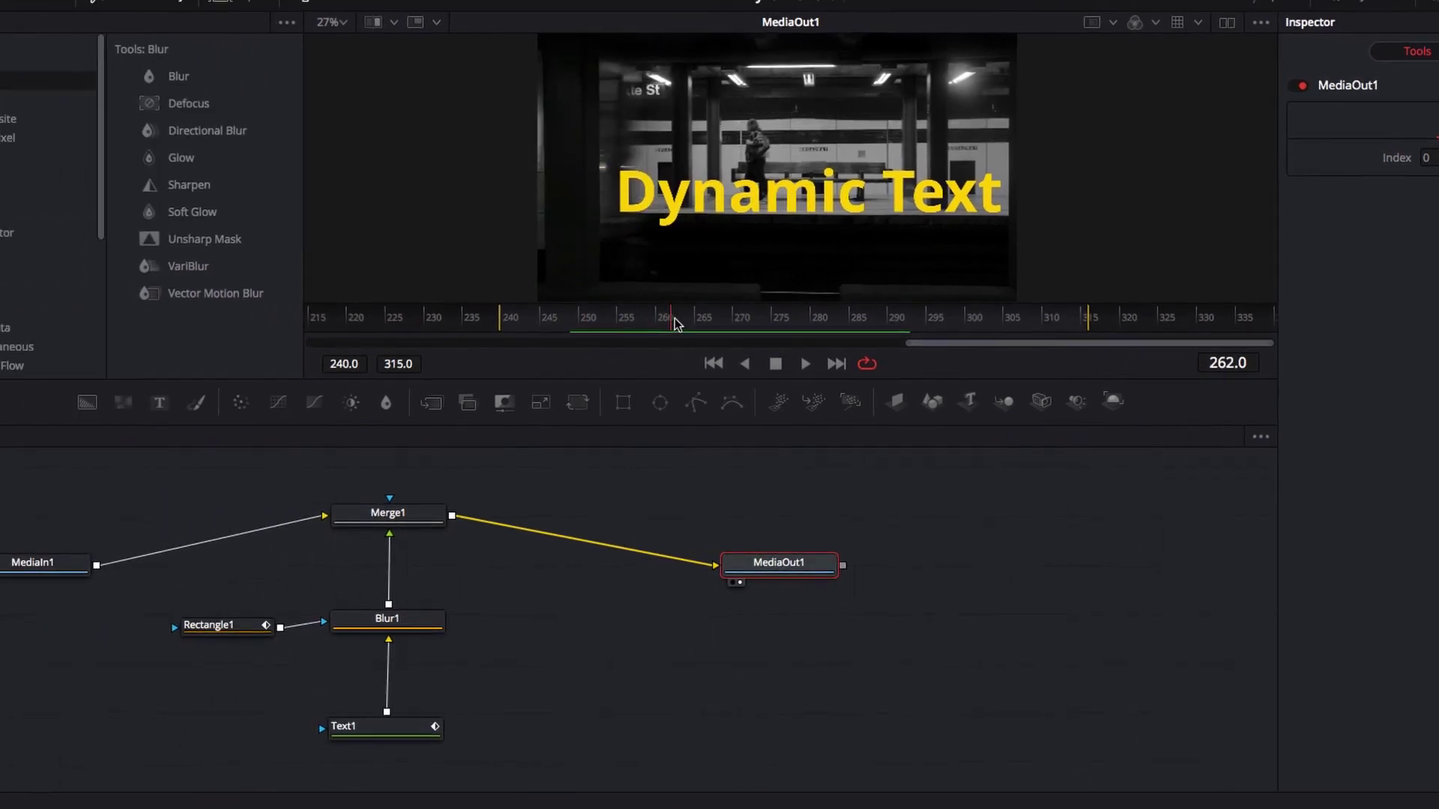
pyautogui.moveTo(487, 622); pyautogui.dragTo(487, 639)
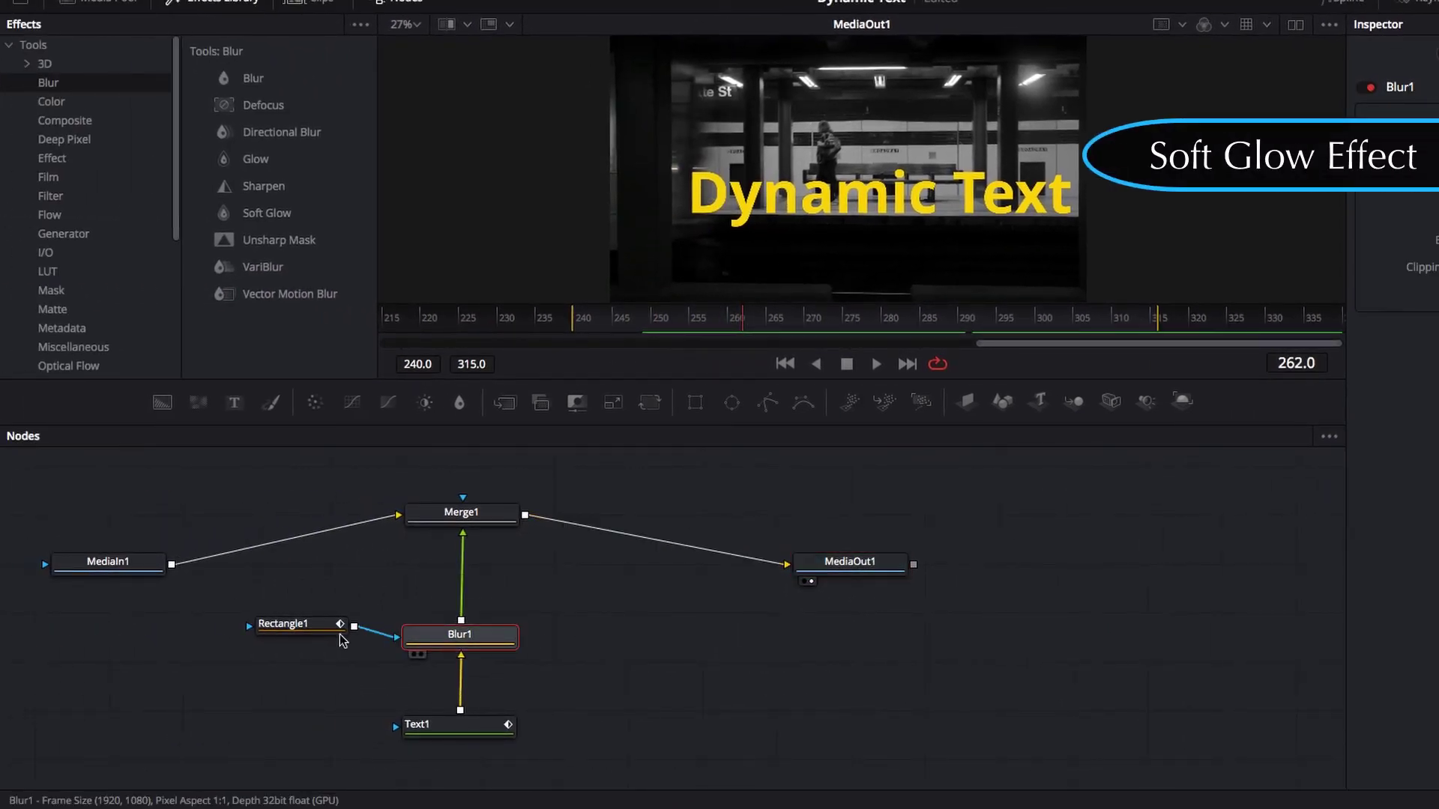
pyautogui.moveTo(286, 622); pyautogui.dragTo(283, 645)
pyautogui.moveTo(493, 644); pyautogui.dragTo(489, 658)
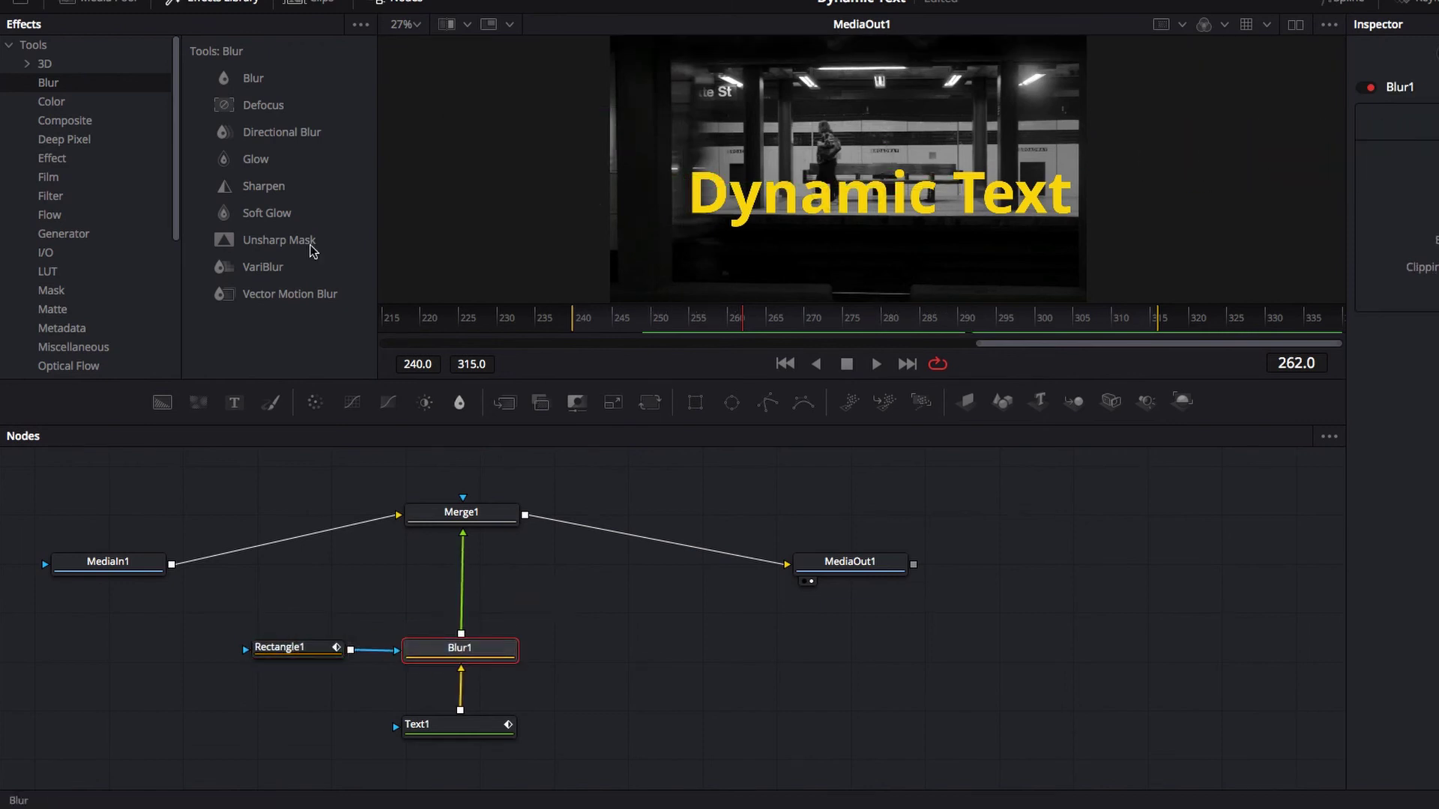
pyautogui.moveTo(263, 216); pyautogui.dragTo(457, 585)
# - Set SoftGlow1's gain to about 1.024 and its glow size to about 12.6
pyautogui.moveTo(1293, 239); pyautogui.dragTo(1269, 240)
pyautogui.moveTo(1259, 293); pyautogui.dragTo(1263, 298)
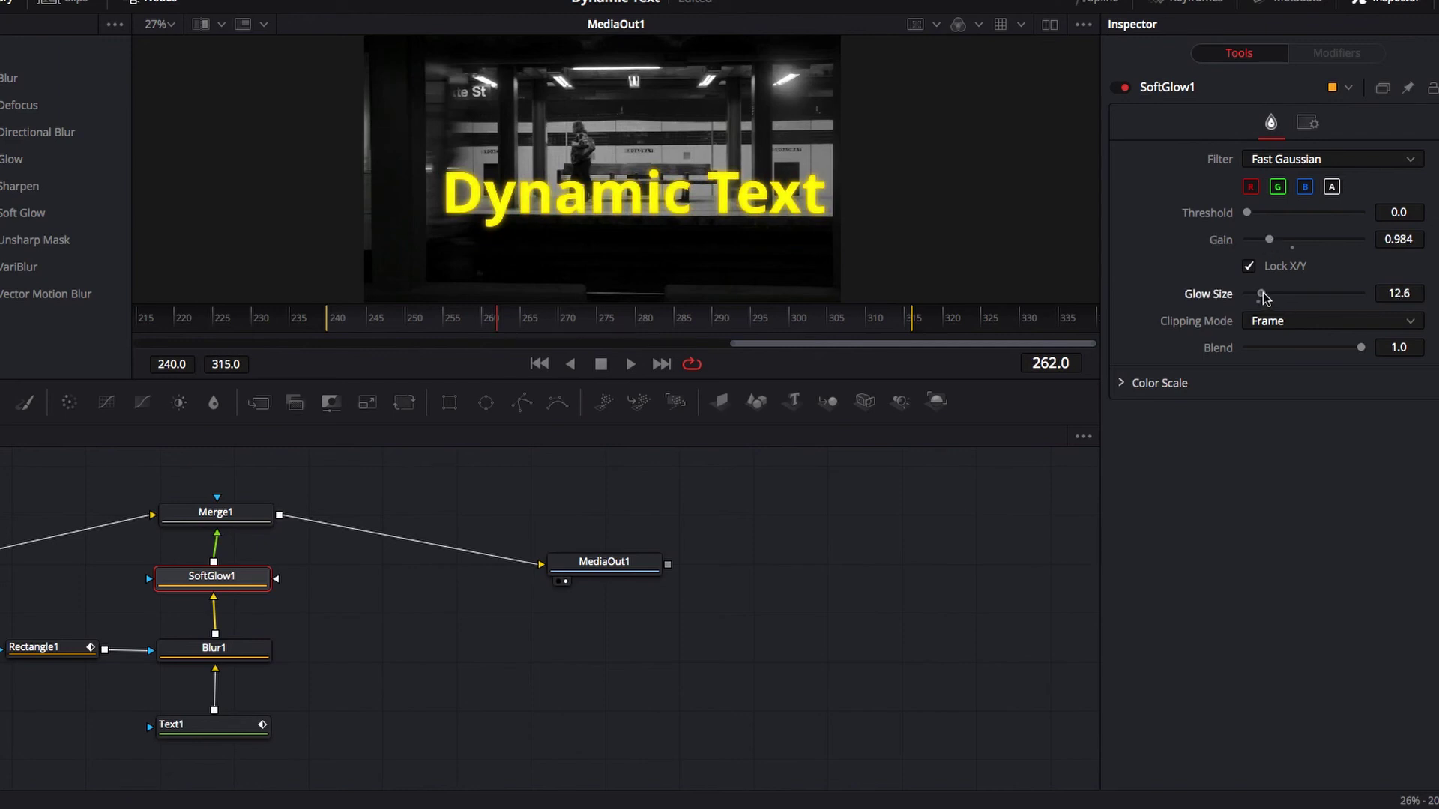
pyautogui.moveTo(1266, 234); pyautogui.dragTo(1270, 240)
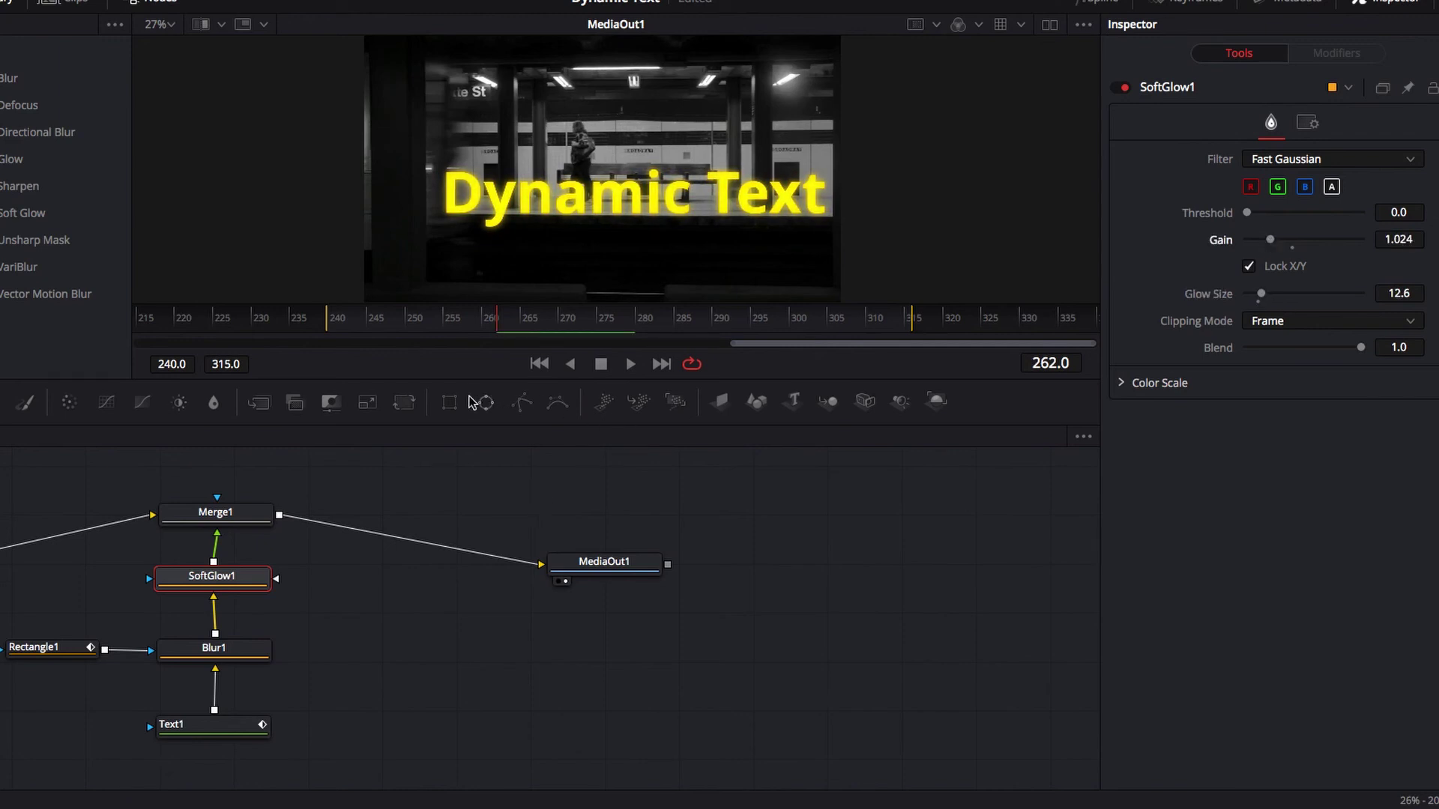
# - Mask SoftGlow1 with a new rectangle centered over the end of the title at about X 0.728, Y 0.463
pyautogui.moveTo(449, 407); pyautogui.dragTo(109, 590)
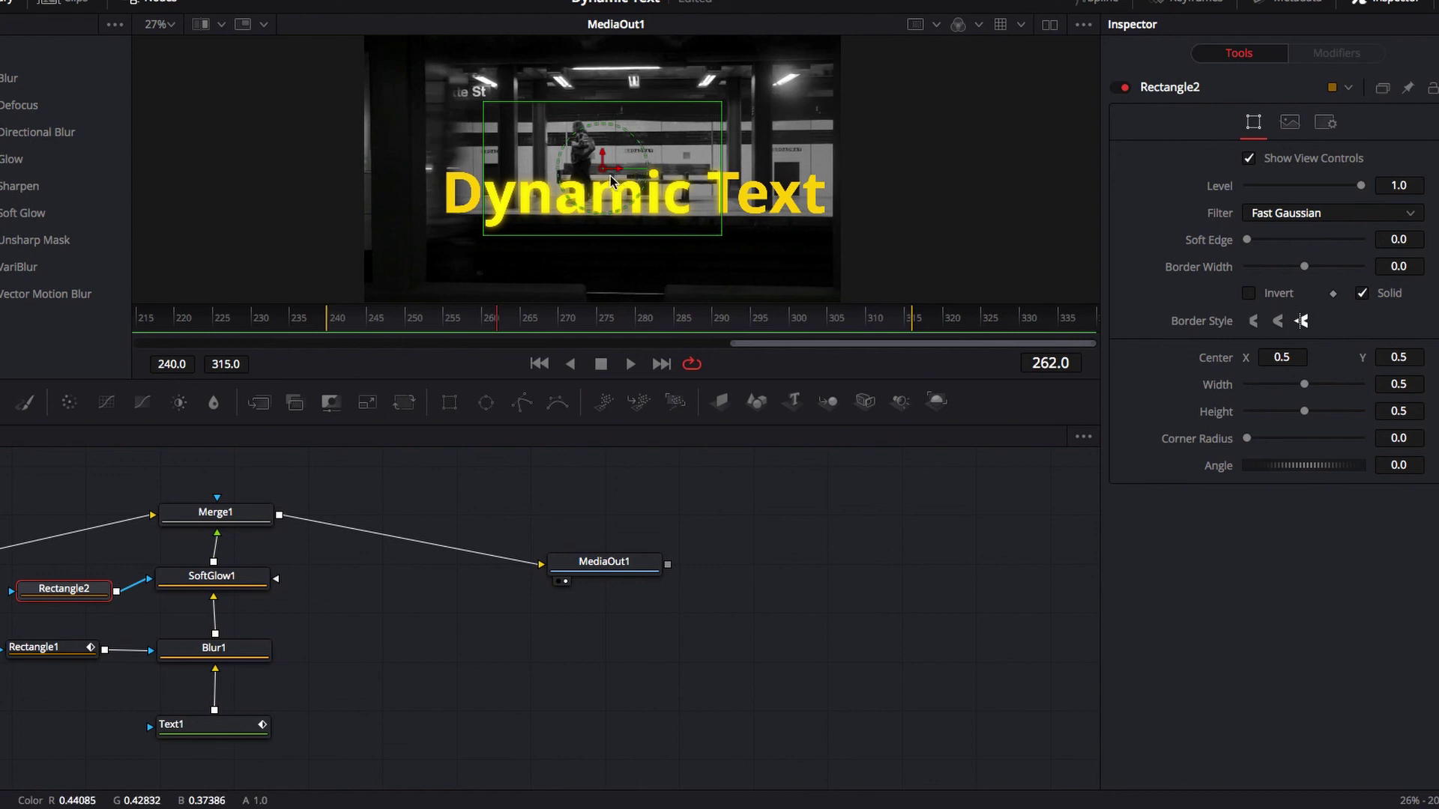
pyautogui.moveTo(607, 172); pyautogui.dragTo(713, 182)
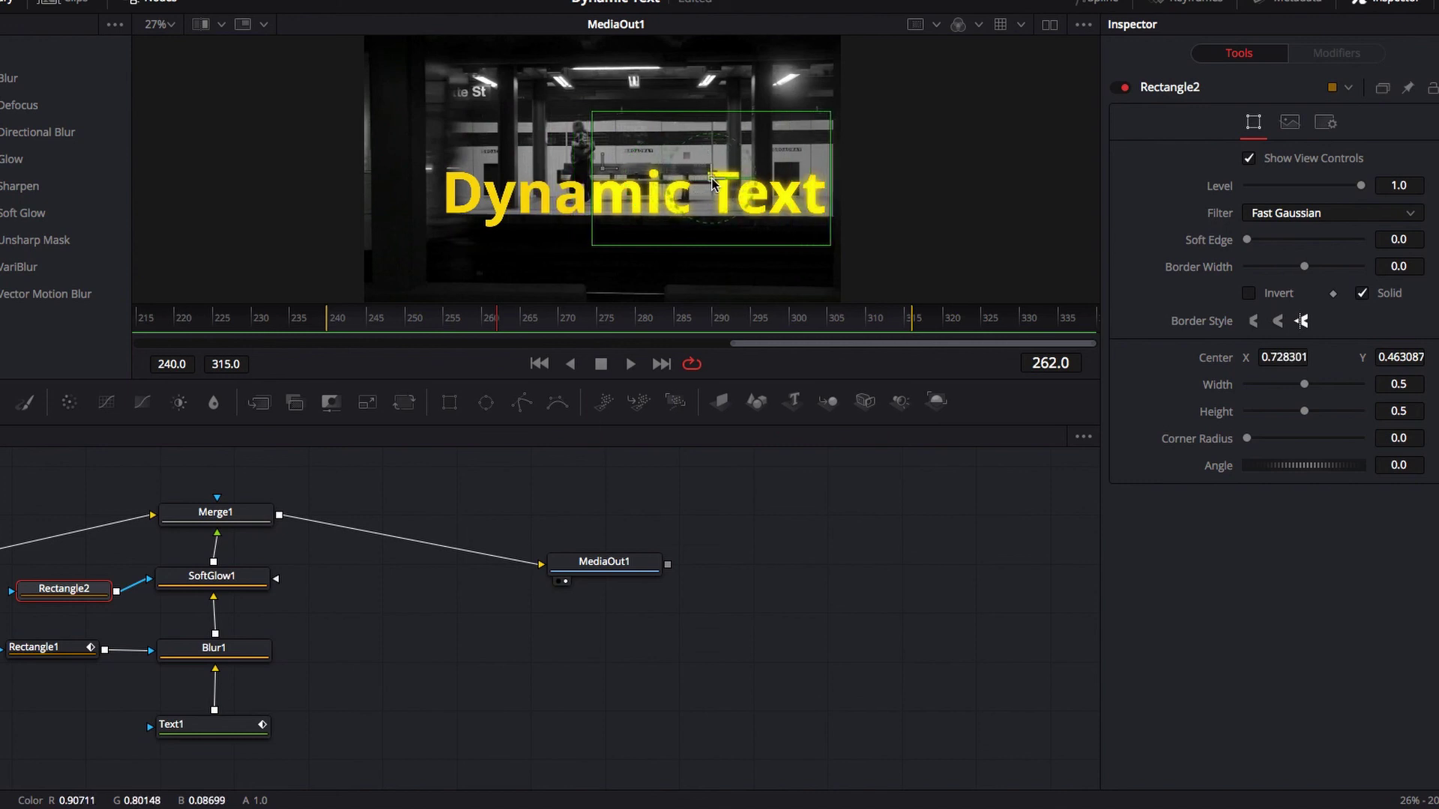
# - Add a Center keyframe to Rectangle2 at frame 249, just before the train uncovers the first letter
pyautogui.click(438, 321)
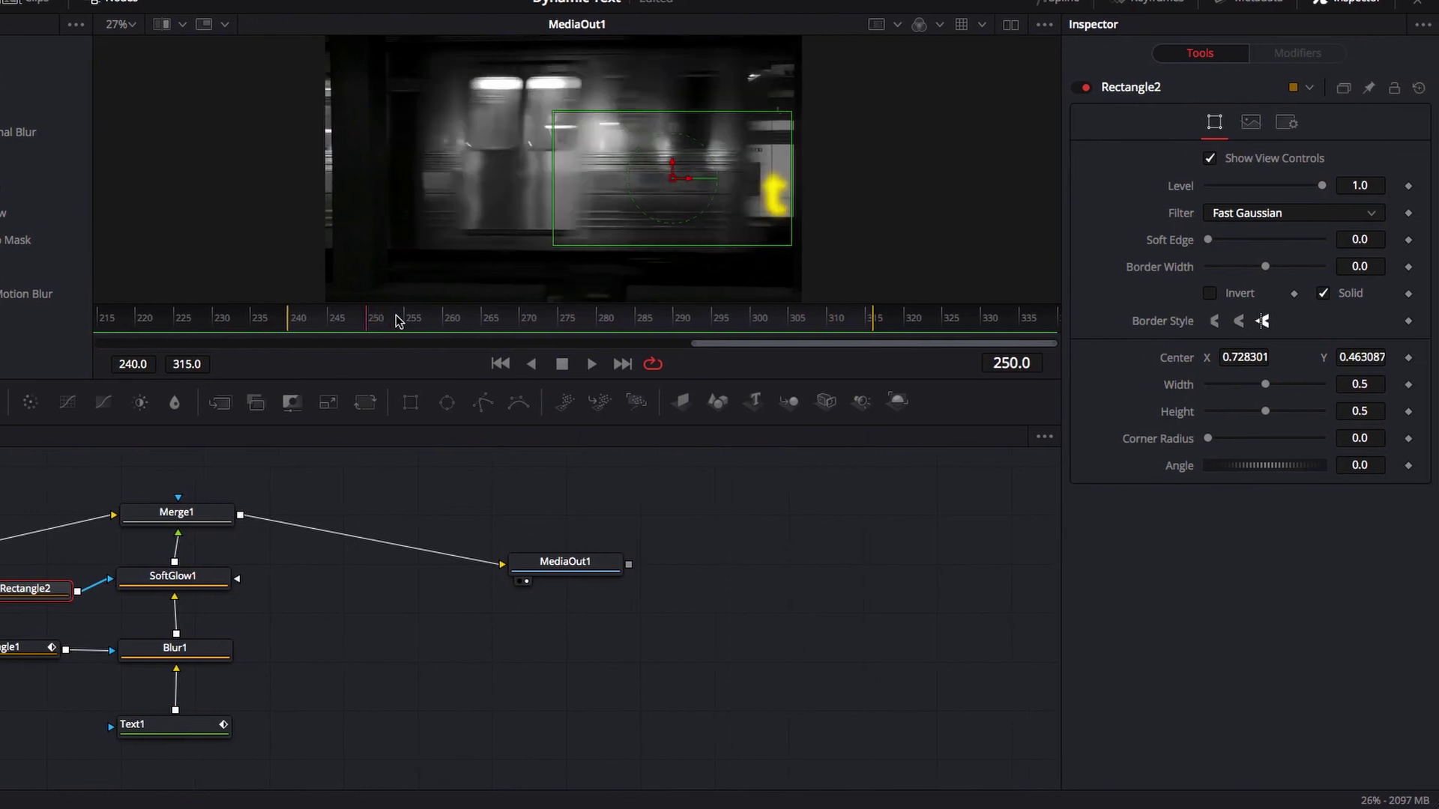
pyautogui.press('Left')
pyautogui.press('Right')
pyautogui.press('Left')
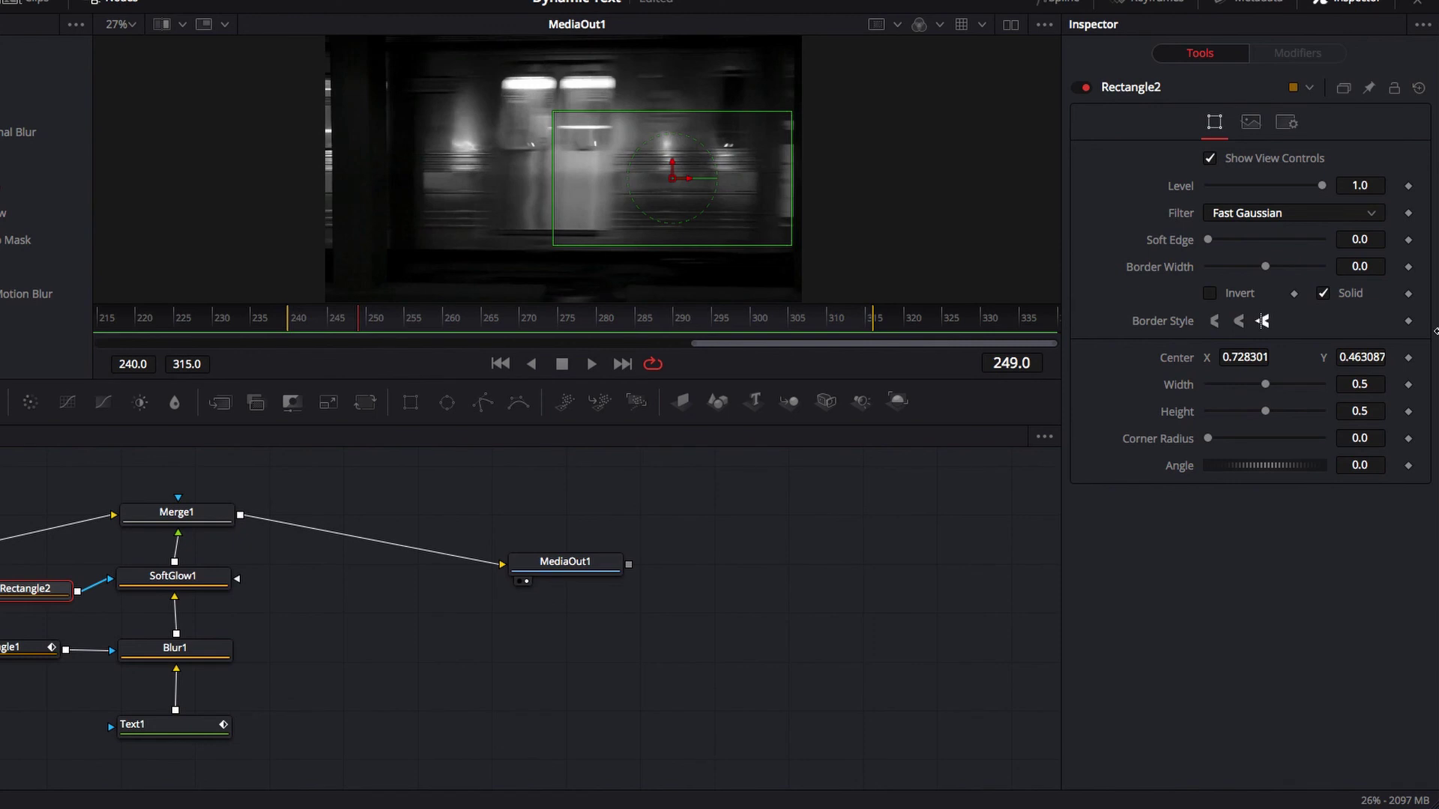
pyautogui.click(1409, 359)
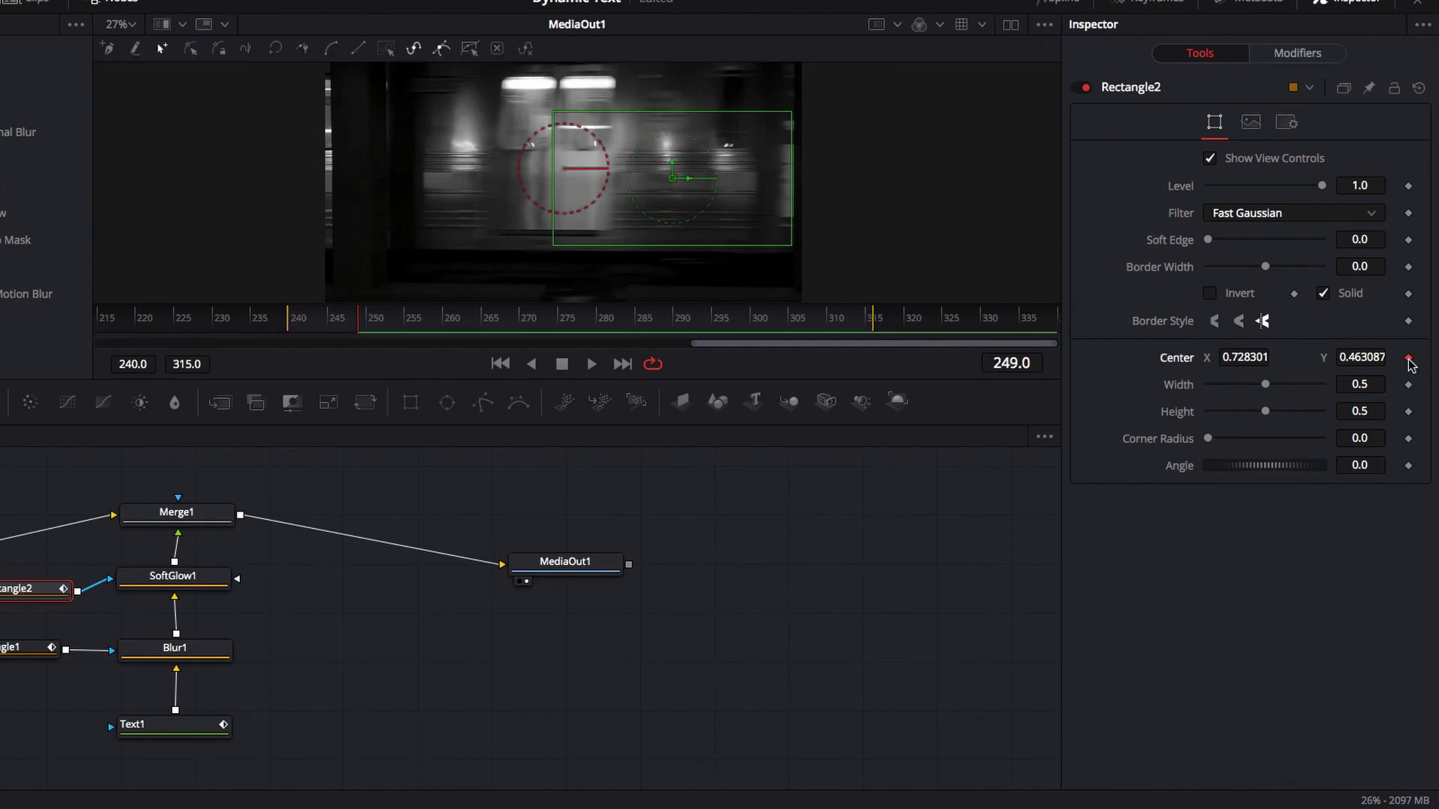
# - Shift the Rectangle2 center frame by frame with the train's edge until it clears the text at about X -0.098, Y 0.460
pyautogui.press('Right')
pyautogui.press('Right')
pyautogui.moveTo(674, 181); pyautogui.dragTo(268, 183)
pyautogui.press('Right')
pyautogui.press('Right')
pyautogui.press('Right')
pyautogui.press('Right')
pyautogui.press('Right')
pyautogui.press('Right')
pyautogui.press('Right')
pyautogui.press('Right')
pyautogui.press('Right')
pyautogui.press('Right')
pyautogui.press('Right')
pyautogui.press('Right')
pyautogui.press('Right')
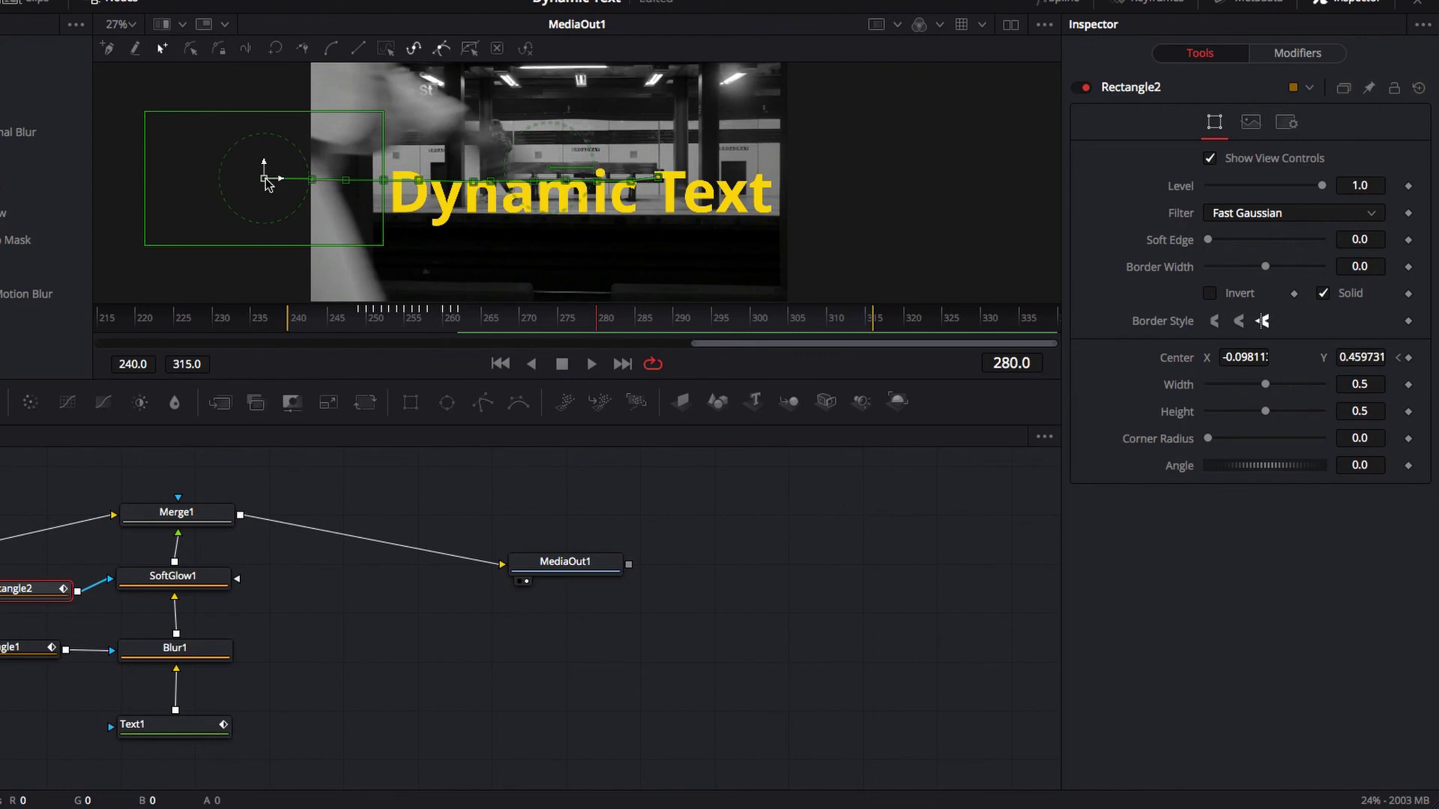
# - From about frame 280 to 292, shift the Rectangle2 center frame by frame with the passer-by to about X 0.732, Y 0.383
pyautogui.moveTo(266, 183); pyautogui.dragTo(646, 199)
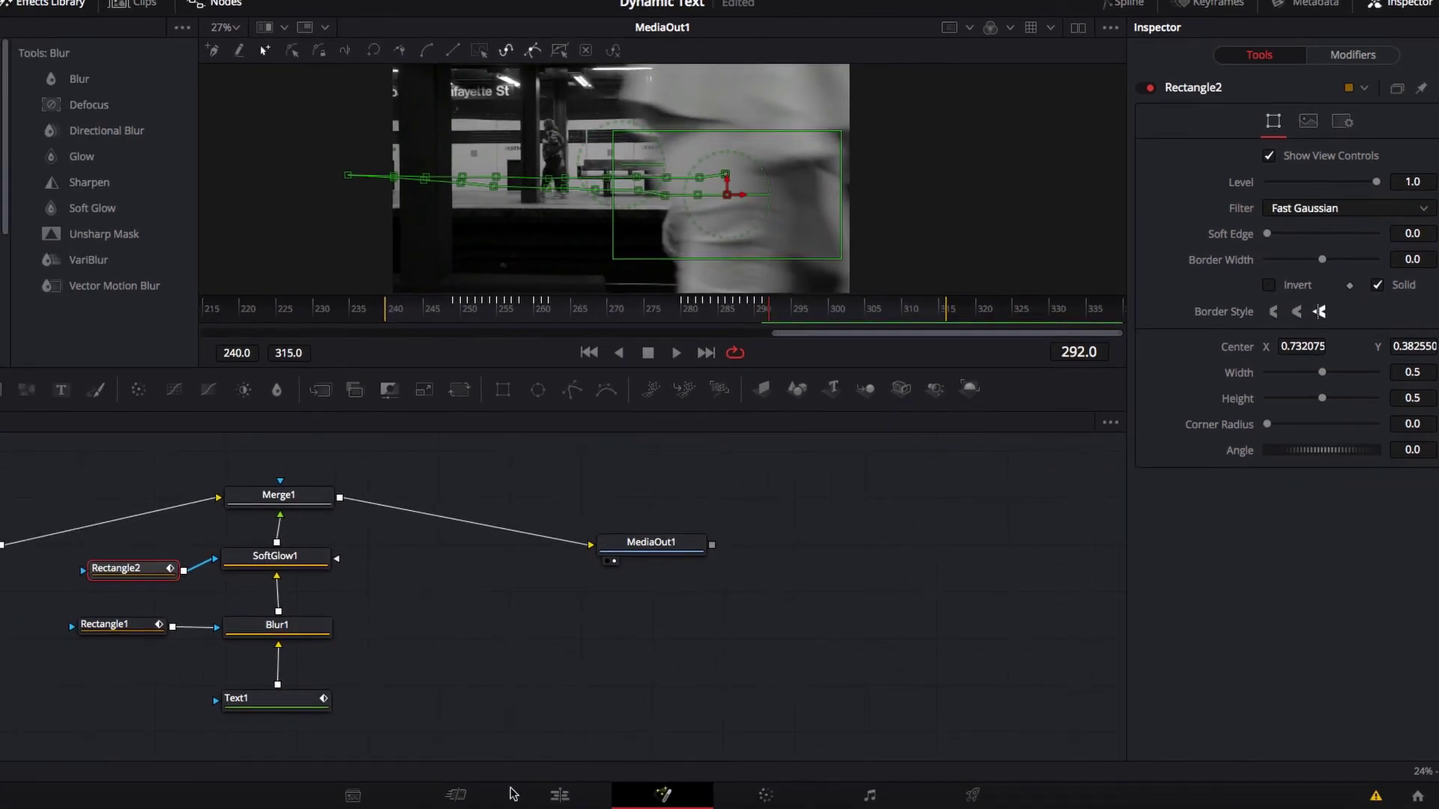
# - Switch to the Edit page and play the finished title animation from 01:00:00:05, then replay it
pyautogui.click(564, 797)
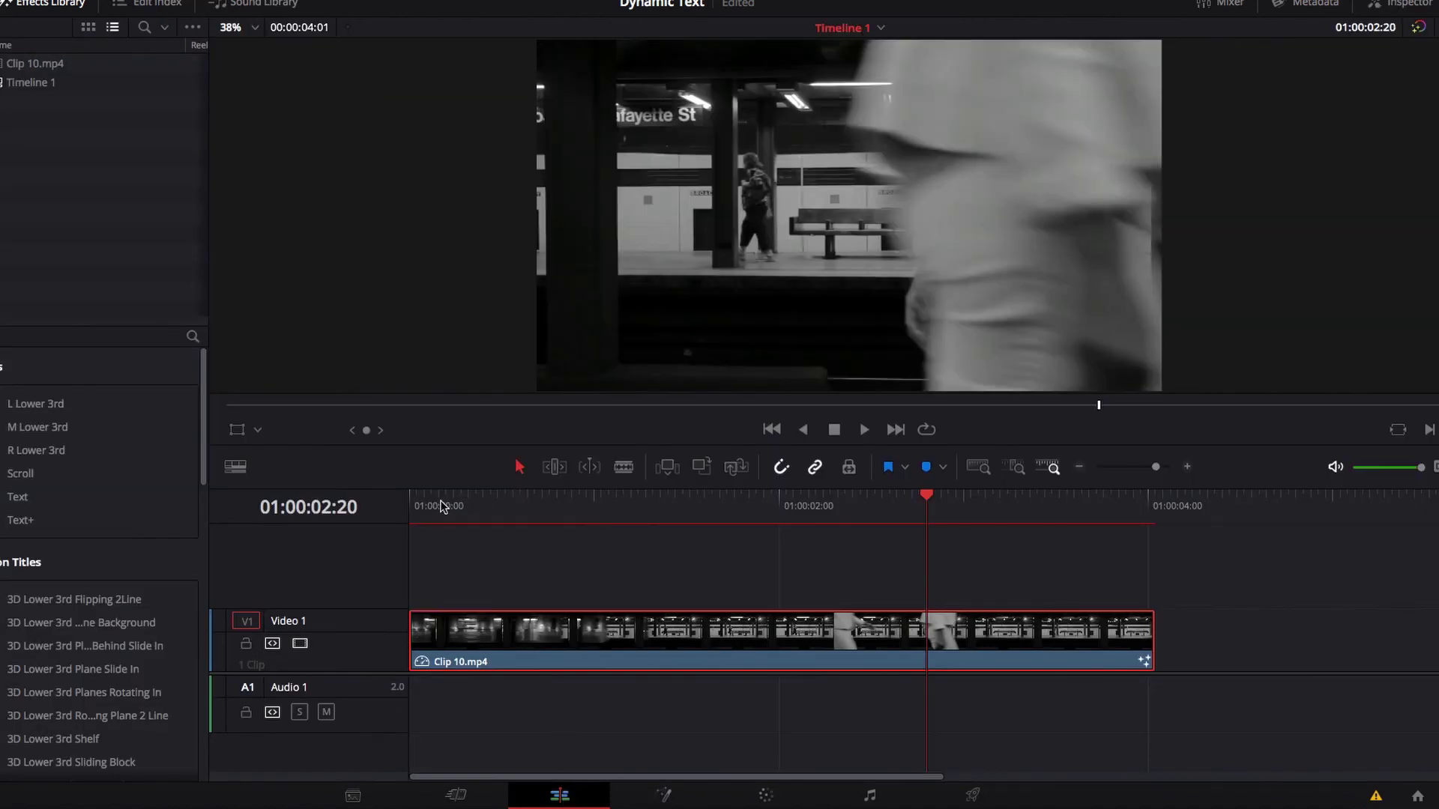
pyautogui.click(444, 504)
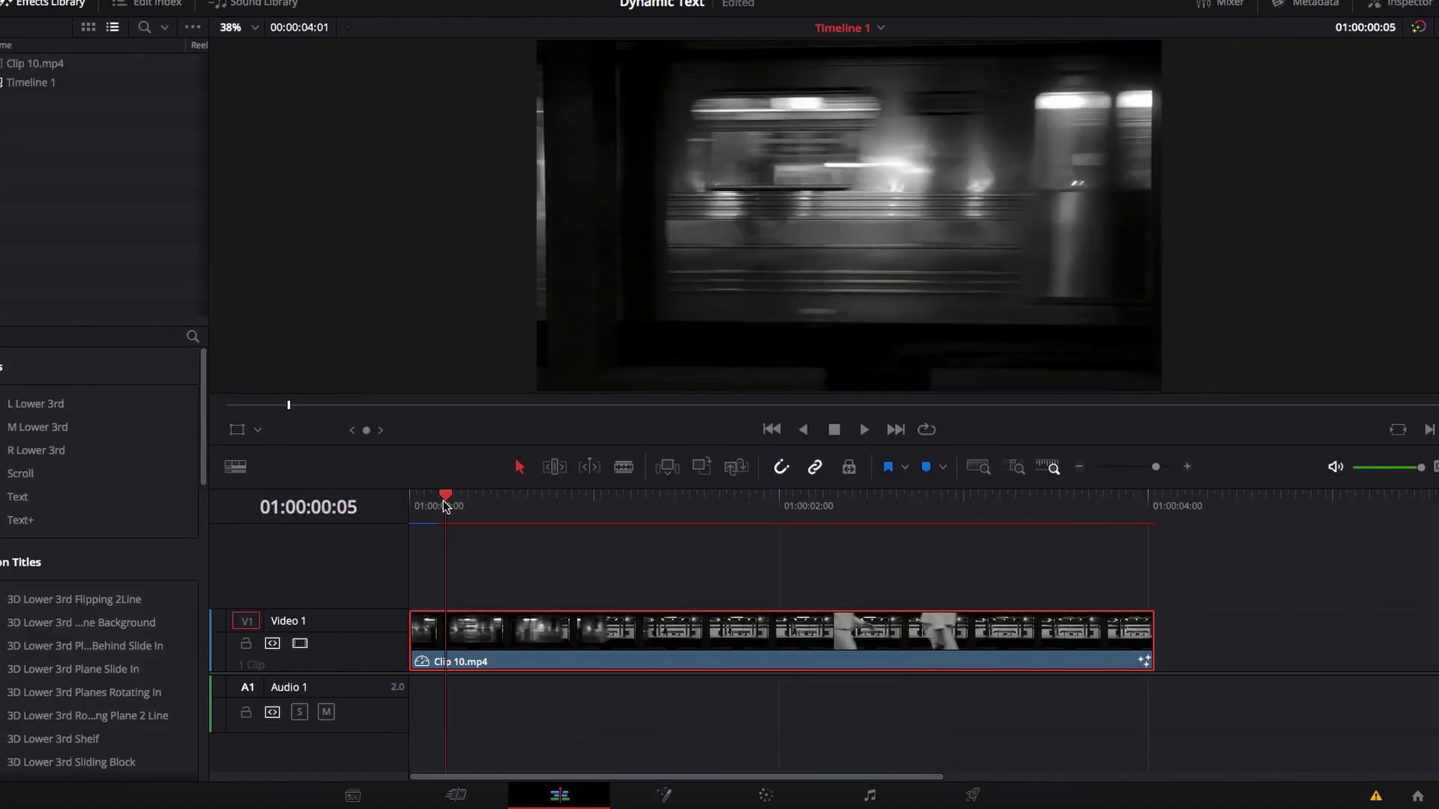
pyautogui.press('space')
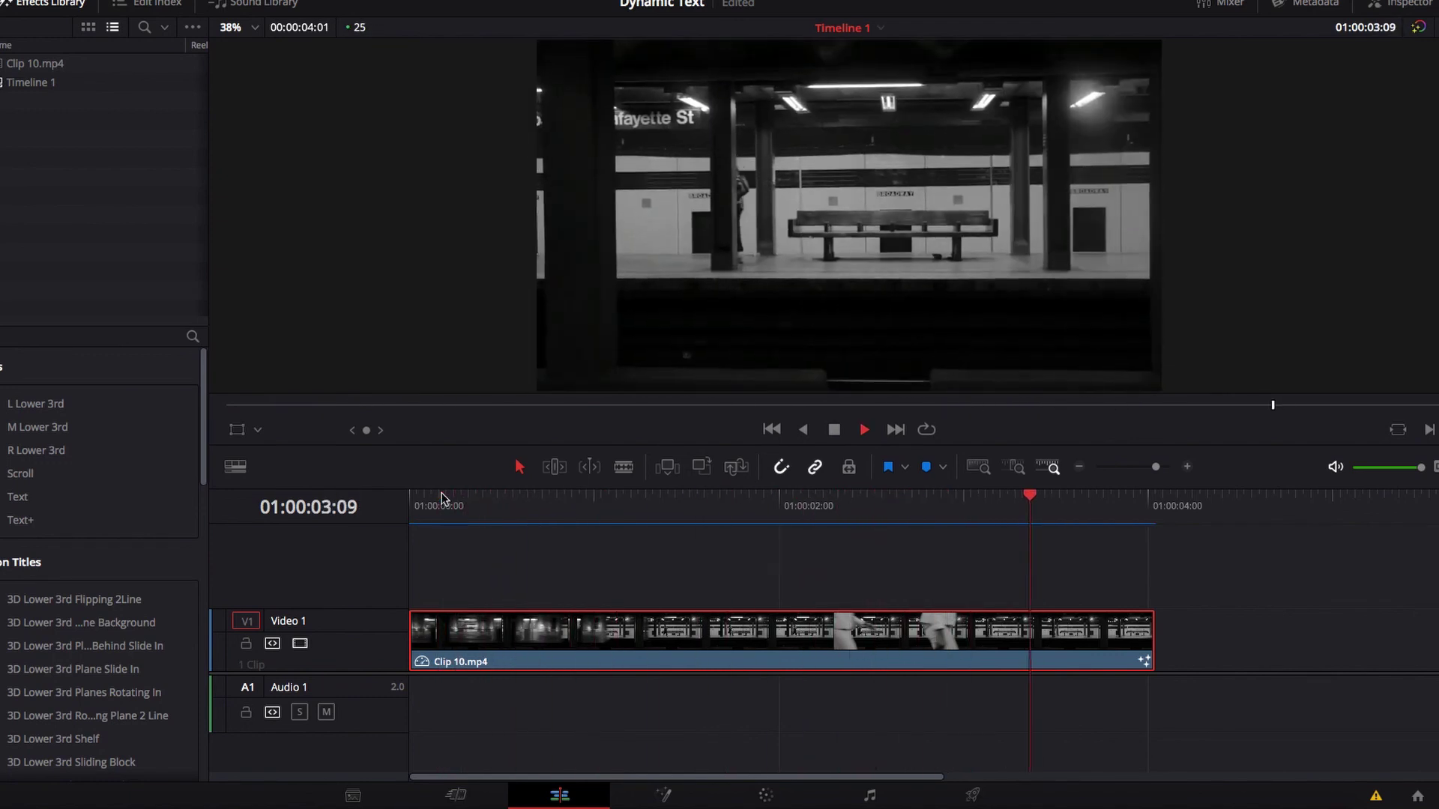
pyautogui.click(440, 496)
pyautogui.press('space')
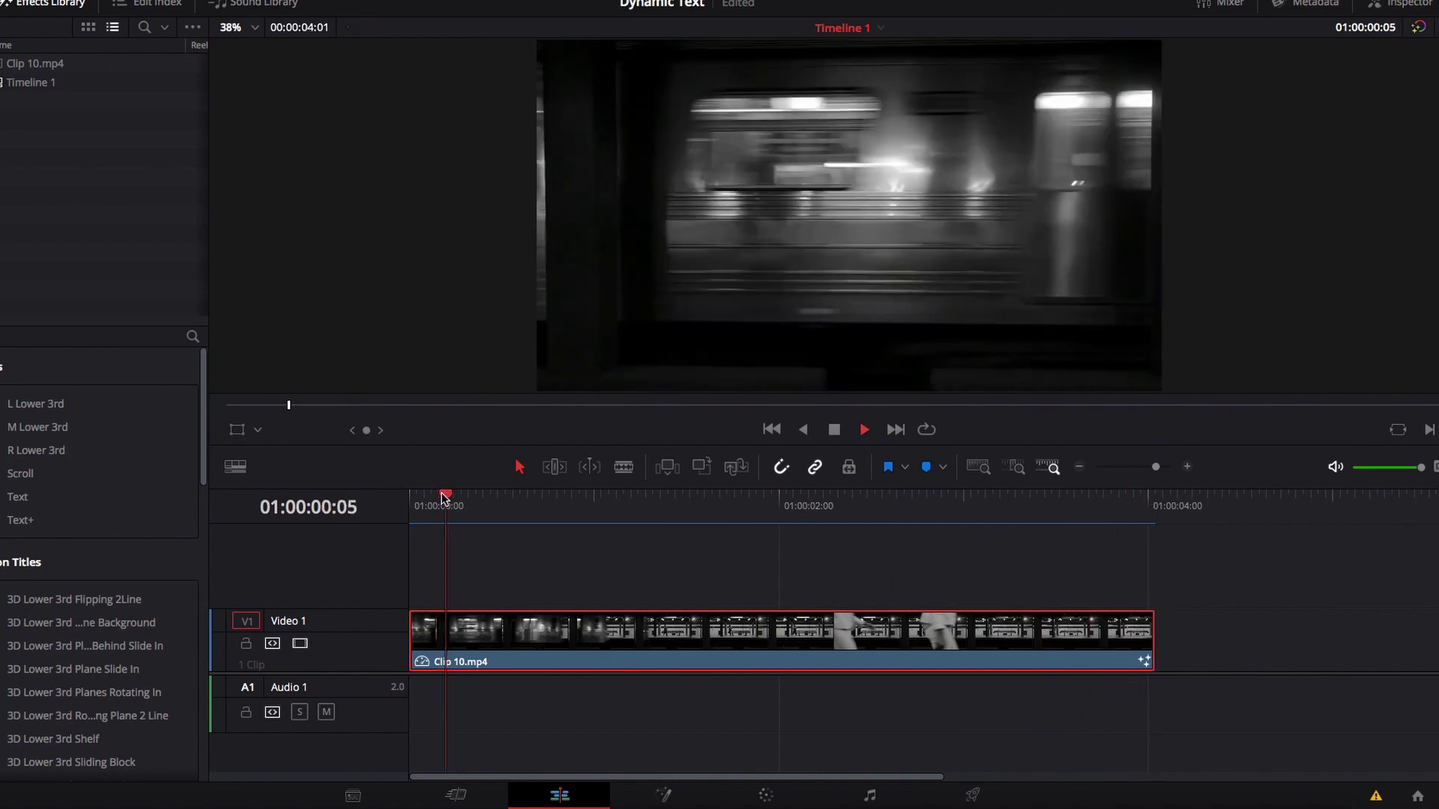